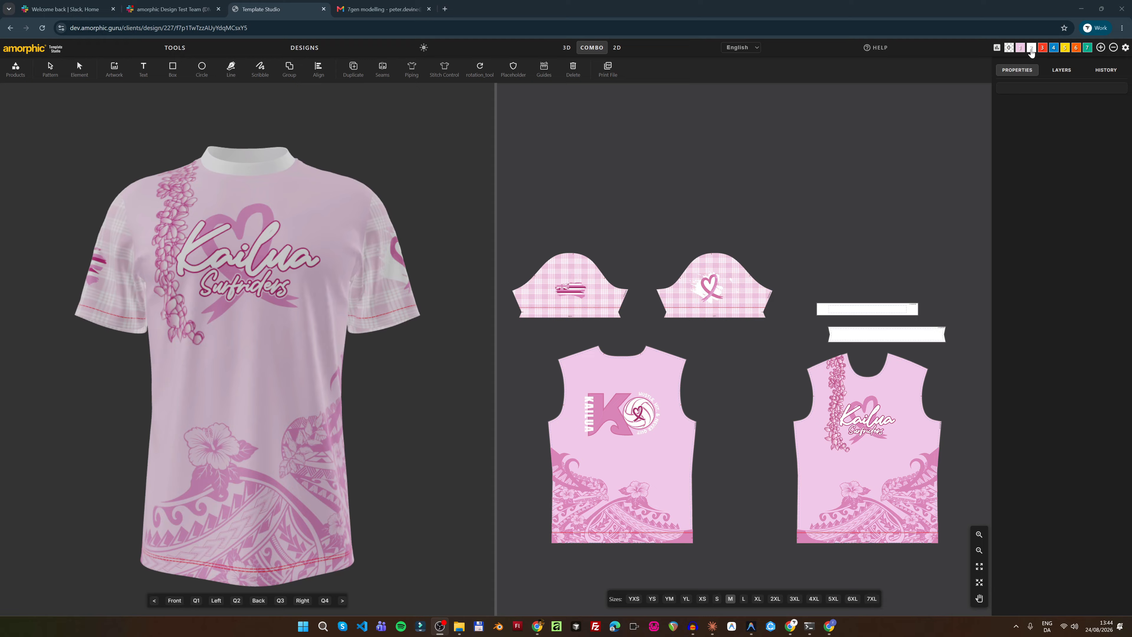
Try yellow for the first palette colour, then undo it back to pink
click(1021, 50)
click(1021, 50)
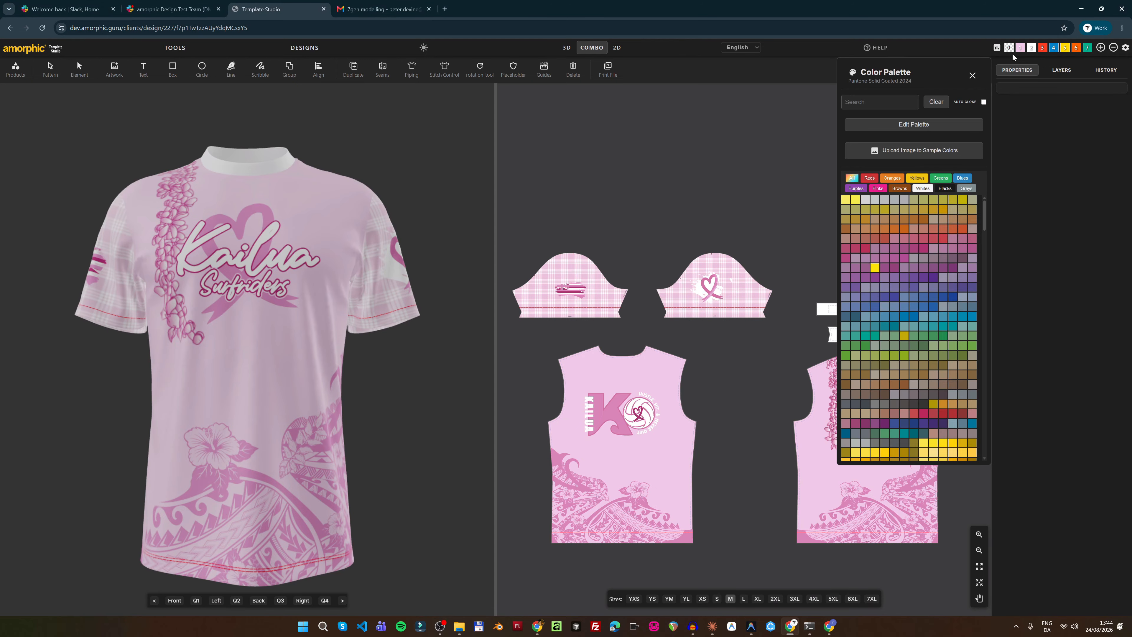
click(877, 268)
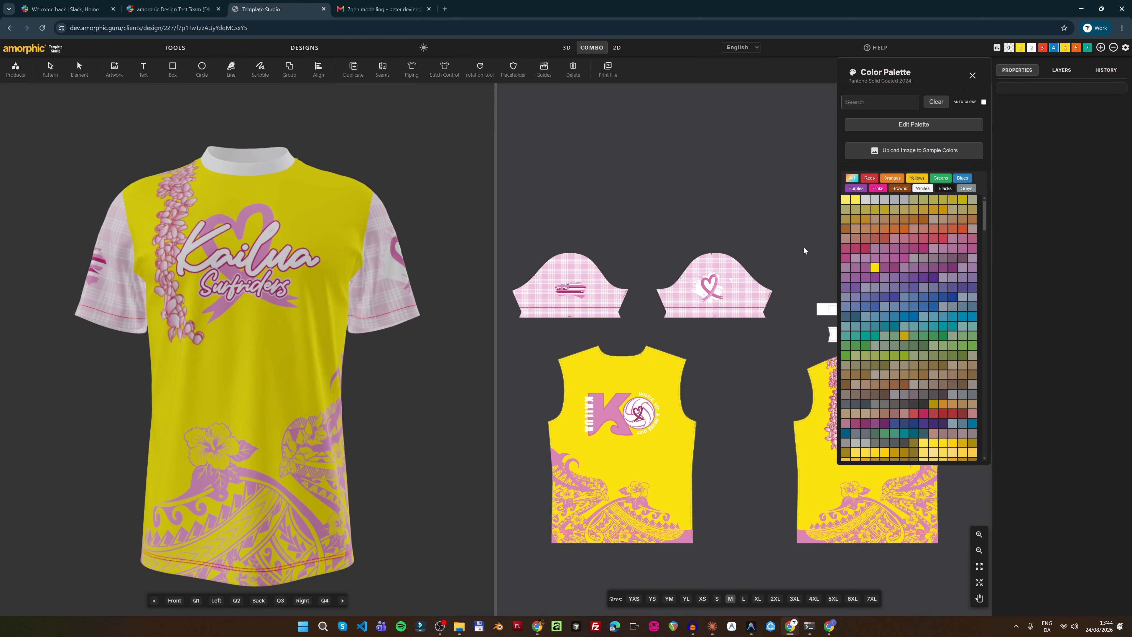
click(972, 76)
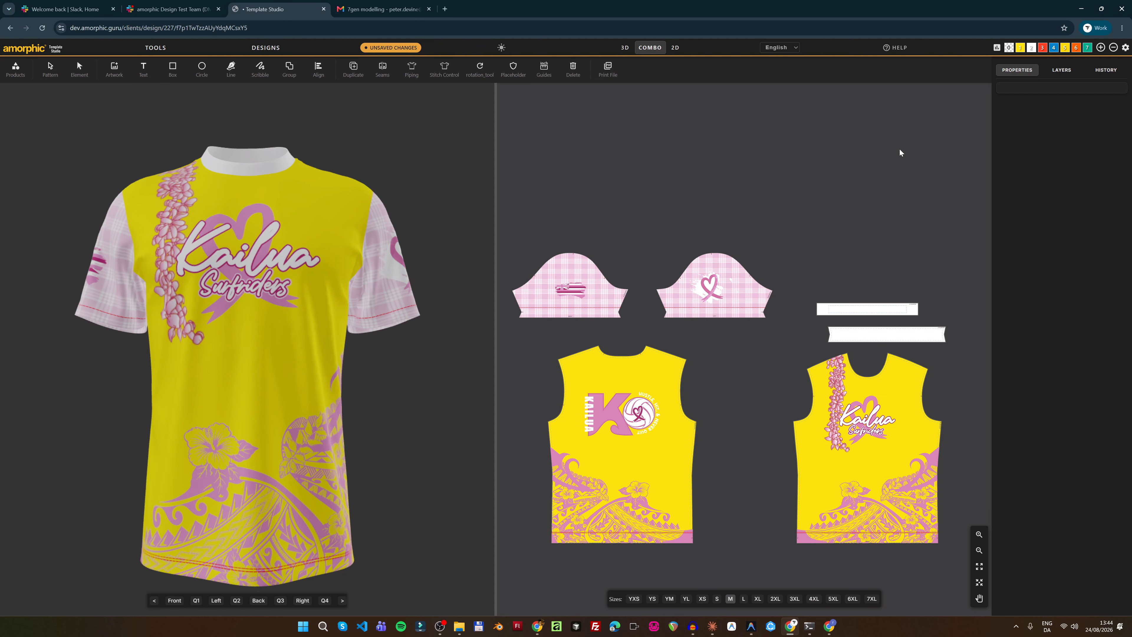
key(ctrl+z)
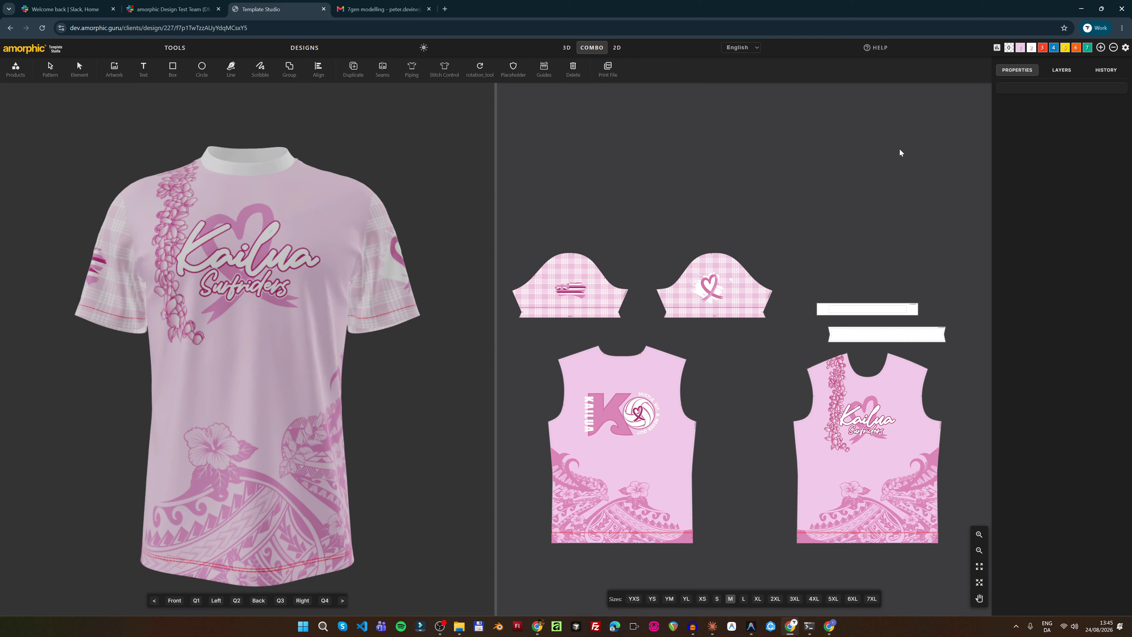
Review History, return to Properties, and open a palette colour's Pantone Solid Coated 2024 palette
click(1109, 71)
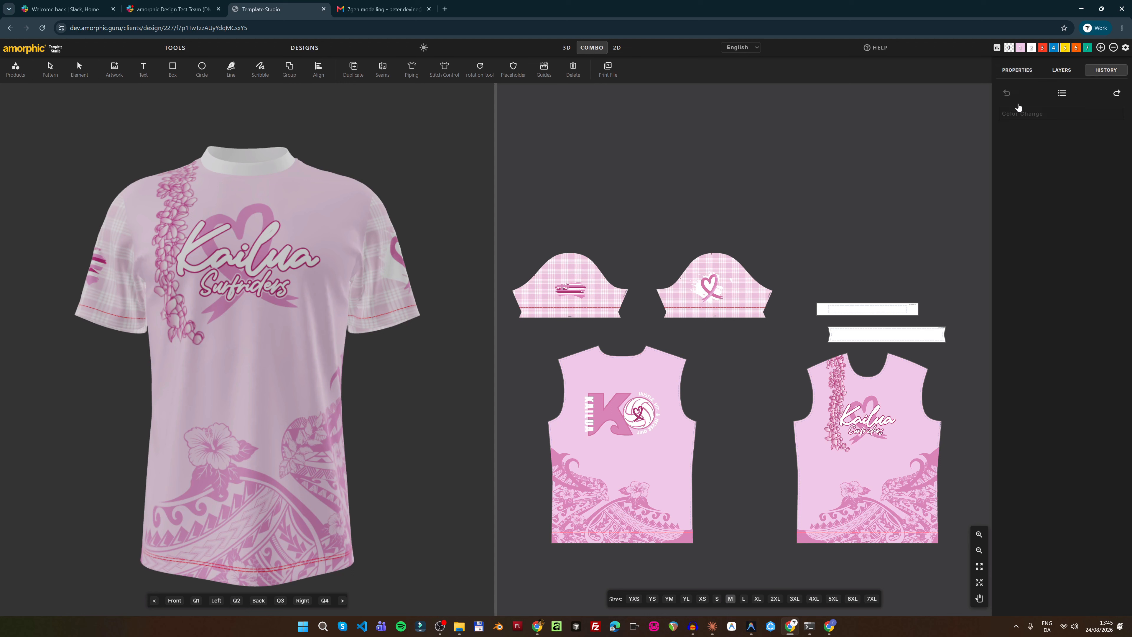
click(1018, 70)
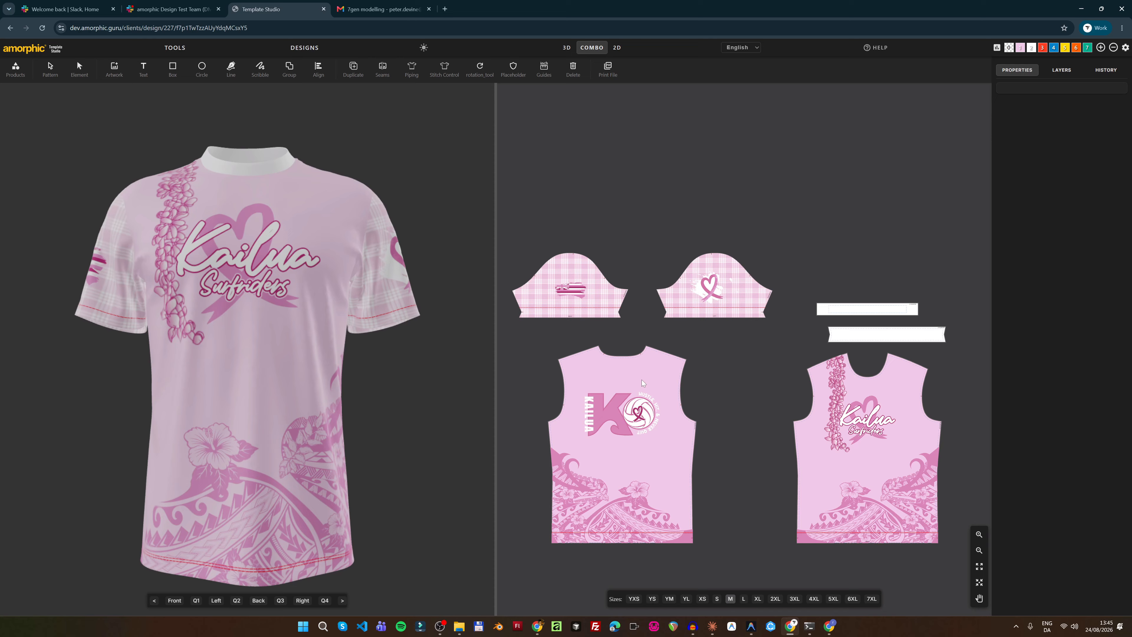
click(1020, 48)
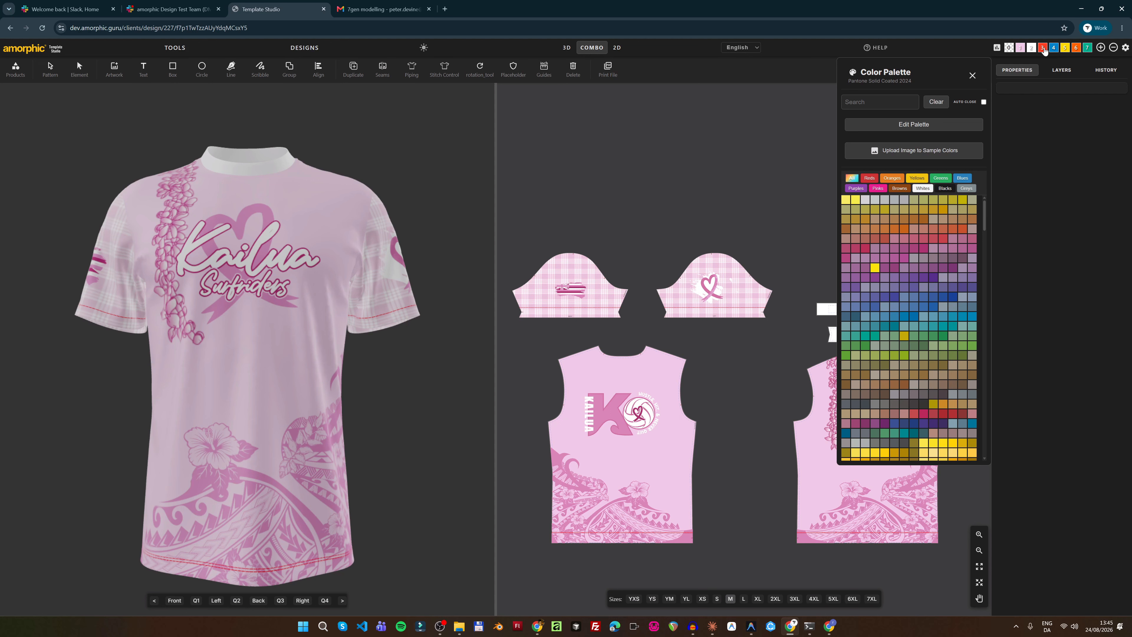
Load the newest jersey screenshot as the colour-sampling image
click(885, 151)
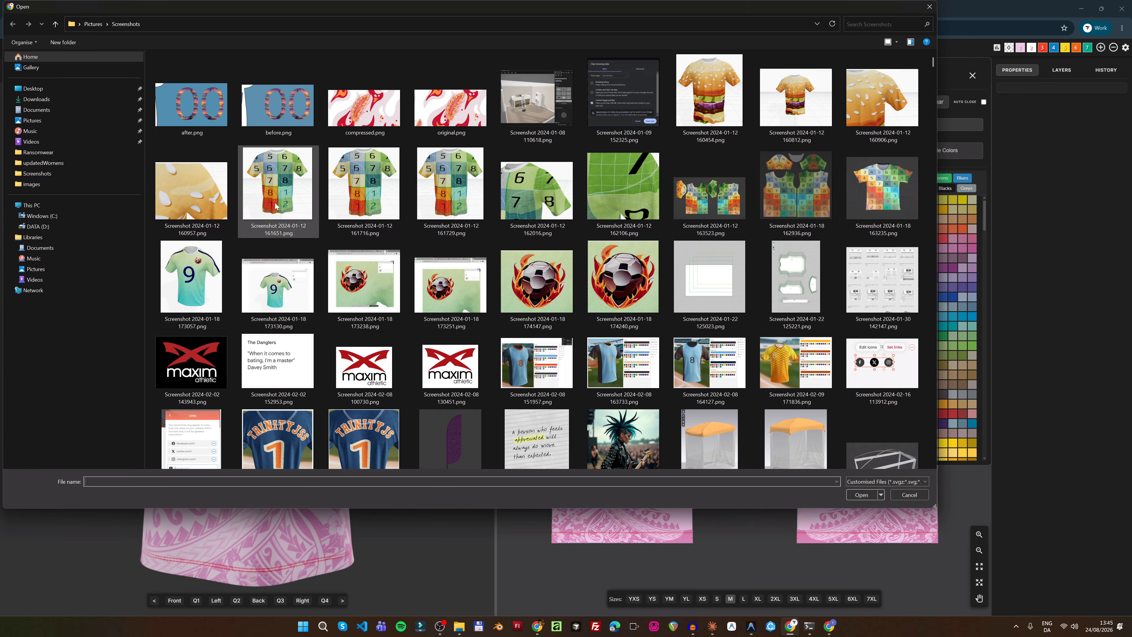
click(214, 87)
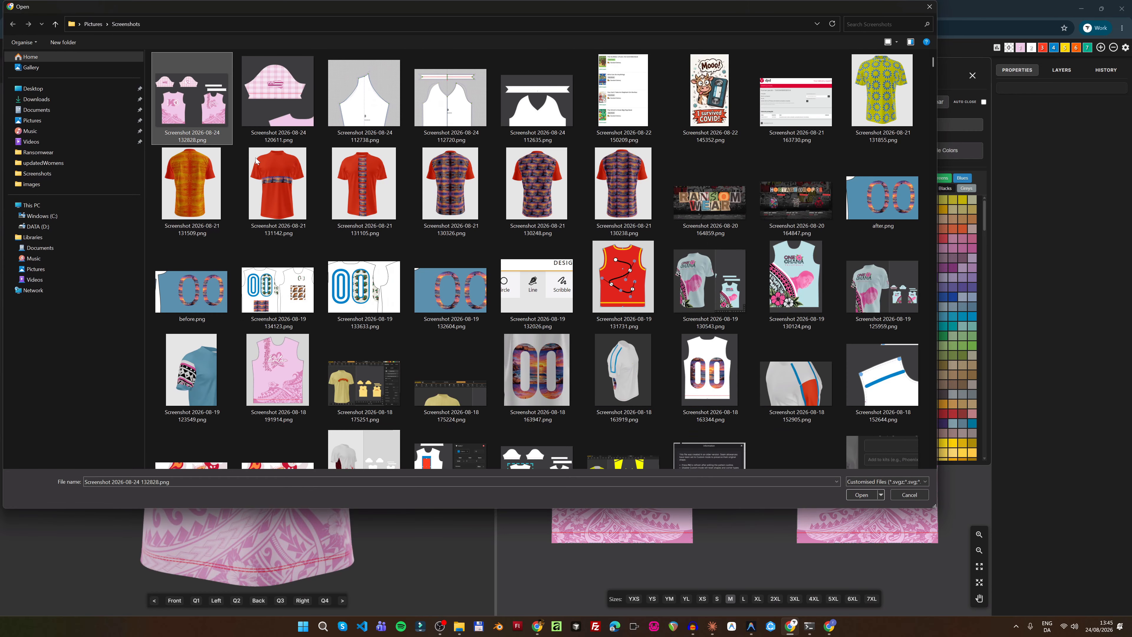
click(862, 493)
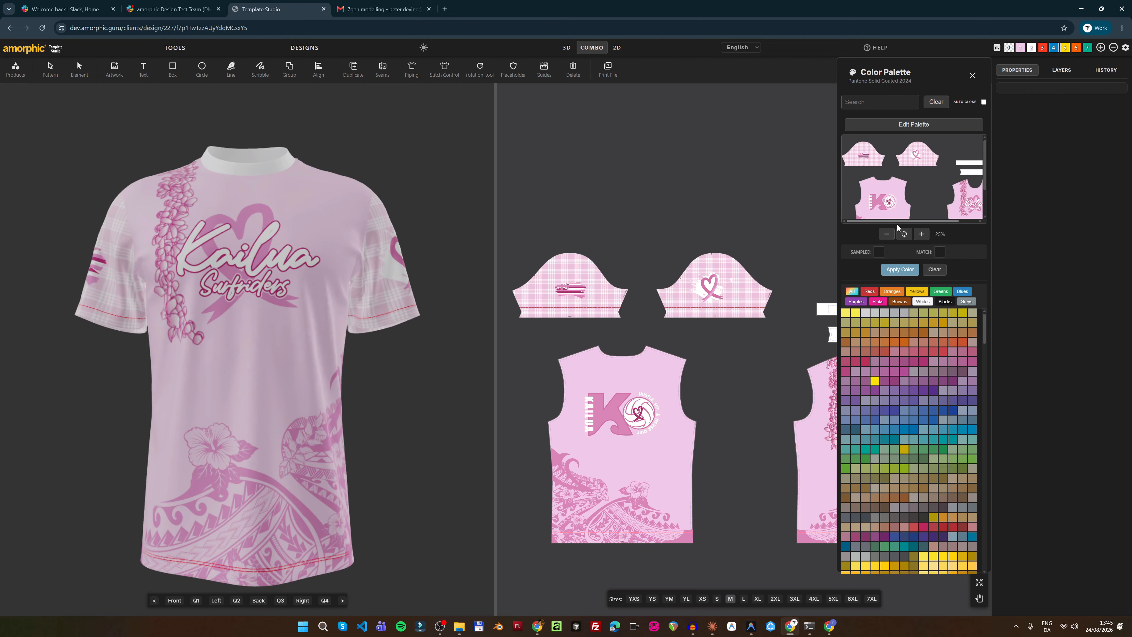
Sample the light pink from the K logo and apply it to the first palette colour
click(926, 237)
click(925, 236)
click(926, 236)
drag(984, 156, 987, 180)
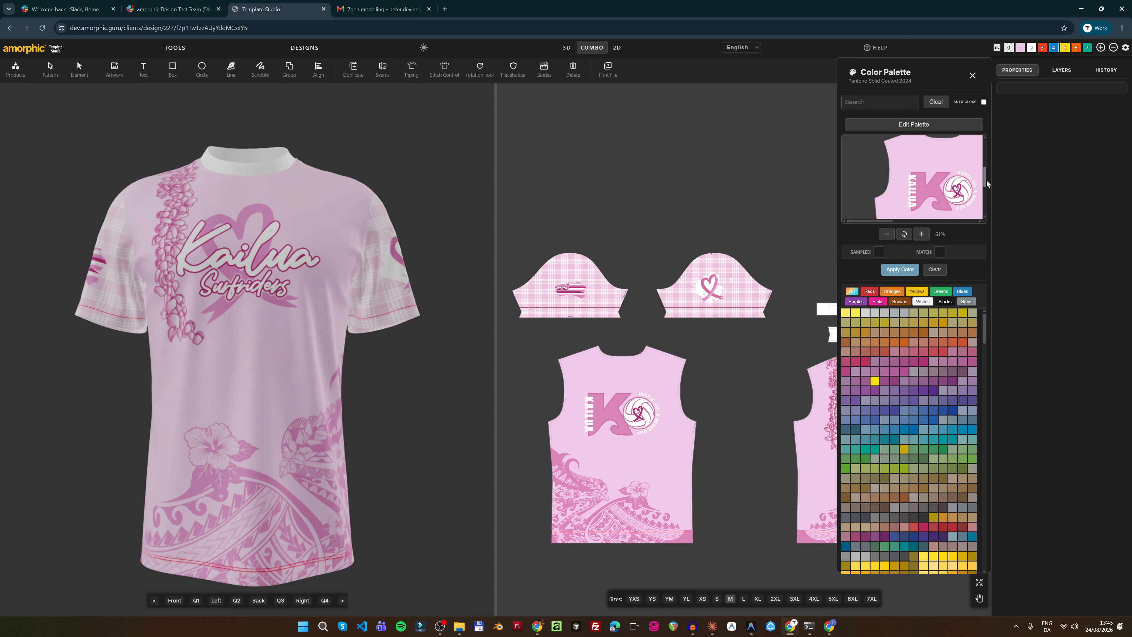
click(931, 191)
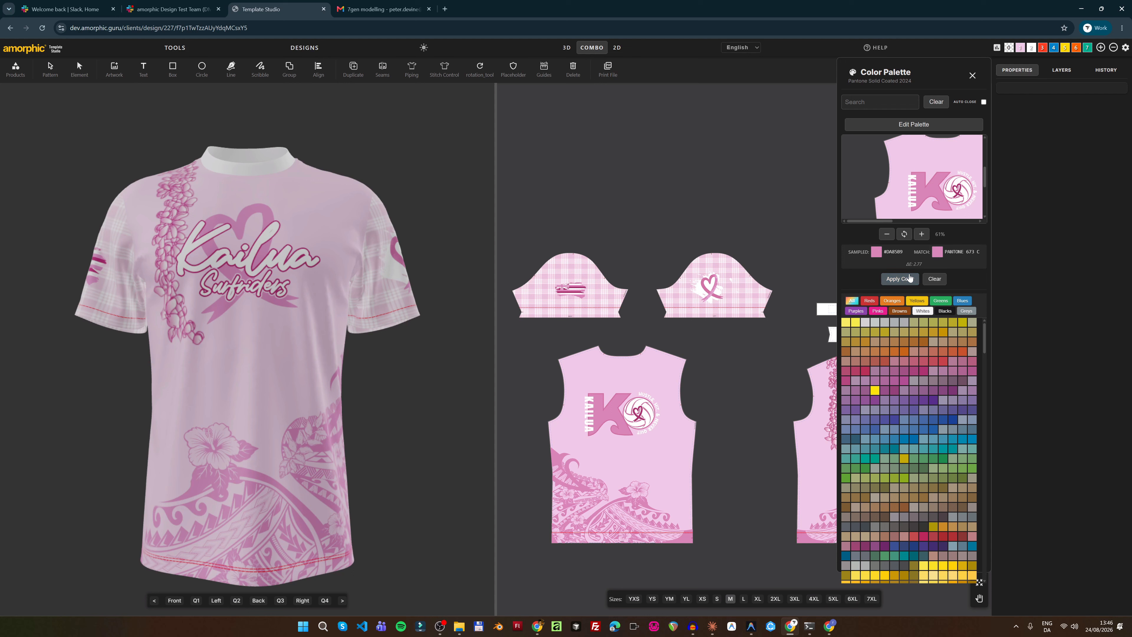
click(900, 279)
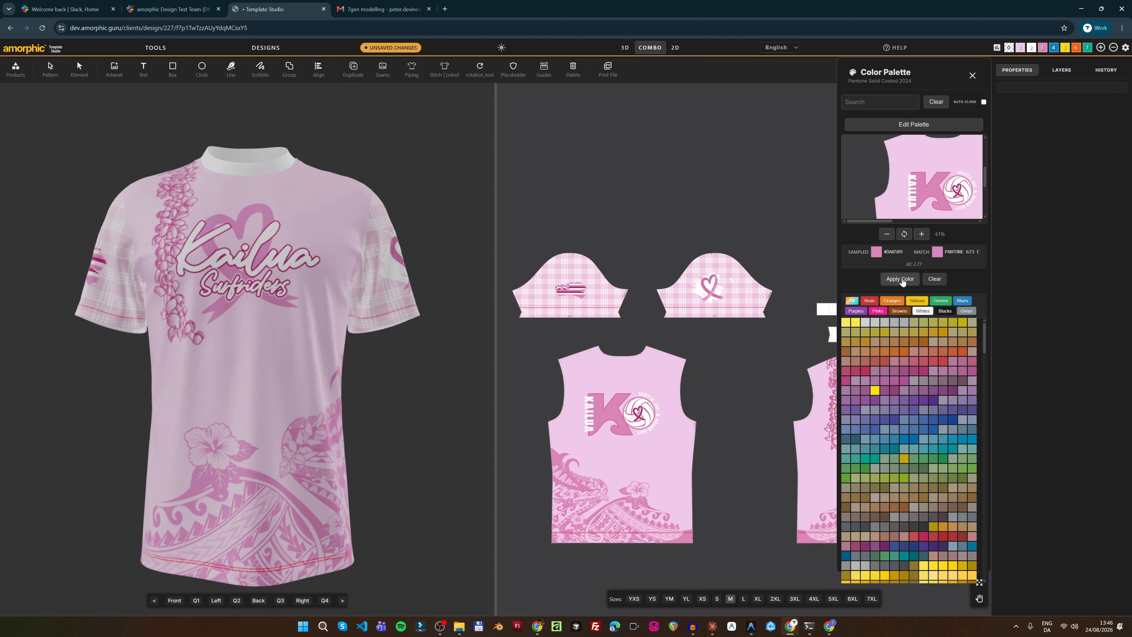
Sample the deep pink from the sleeve flag and apply it to the next palette colour
click(1053, 50)
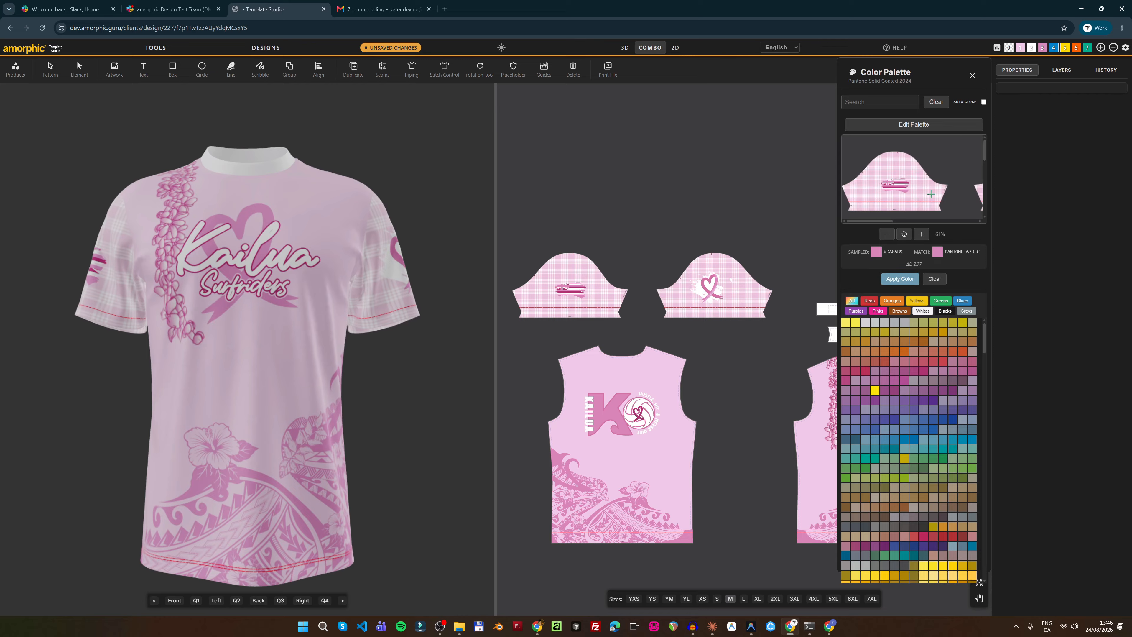
click(922, 235)
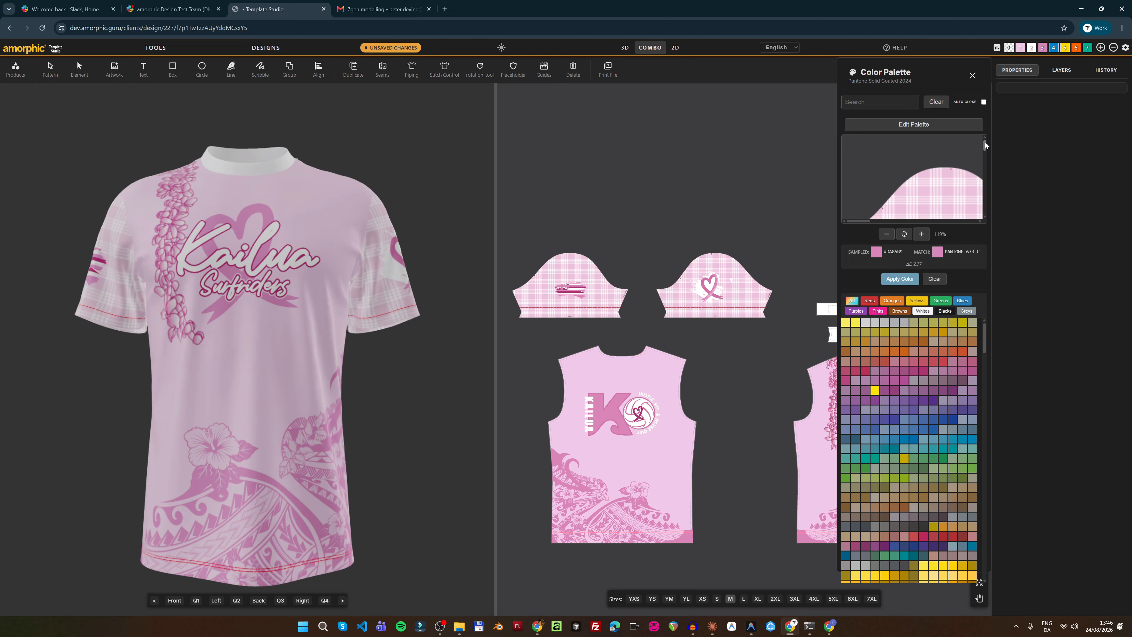
drag(984, 141, 985, 153)
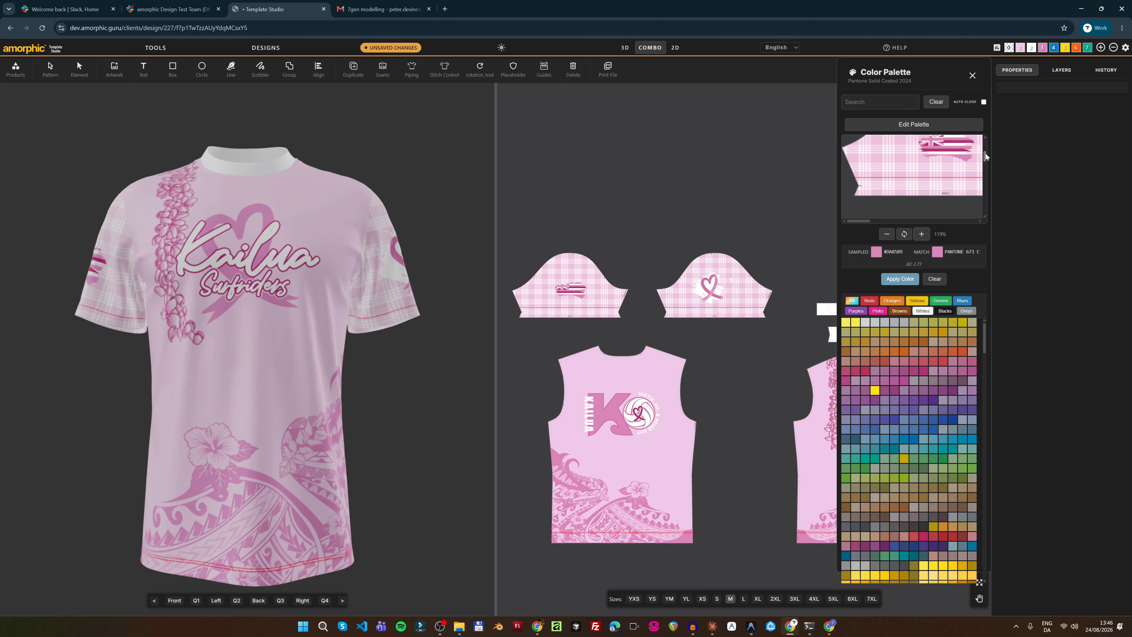
click(952, 141)
click(899, 279)
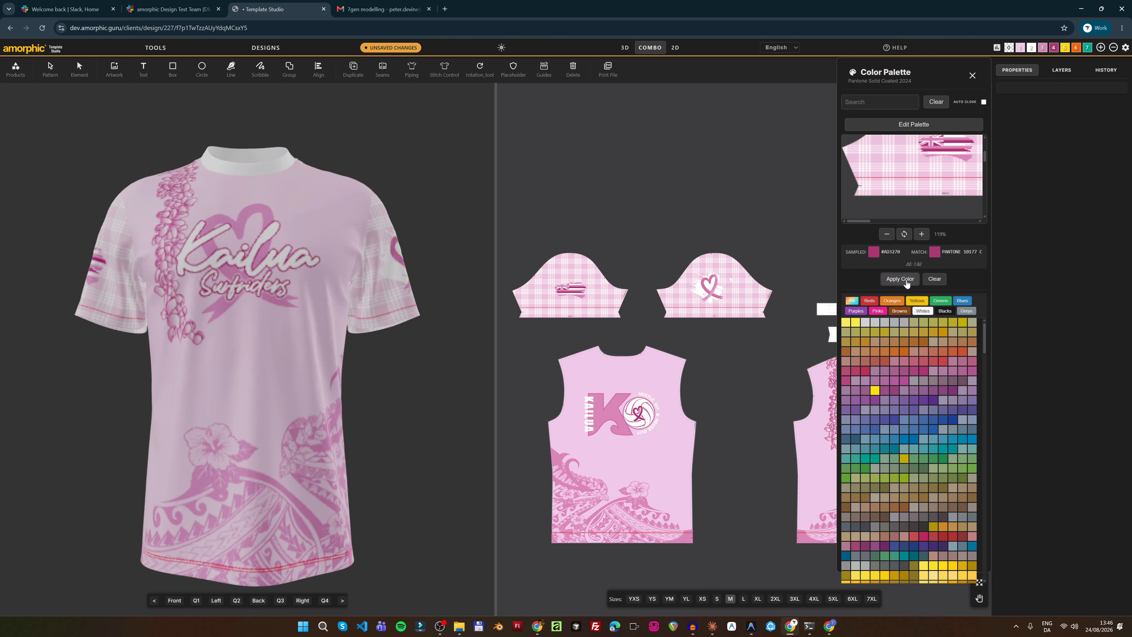
Sample the mid pink #D772A4 from the K lettering, apply it, and close the palette
drag(865, 220, 889, 224)
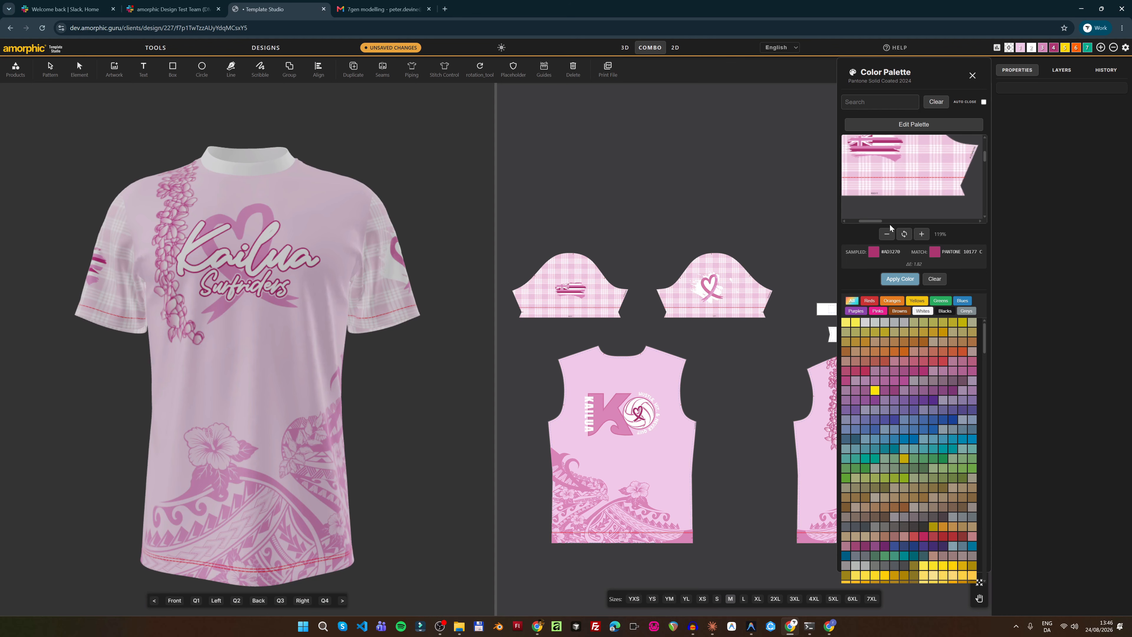
drag(986, 157, 980, 180)
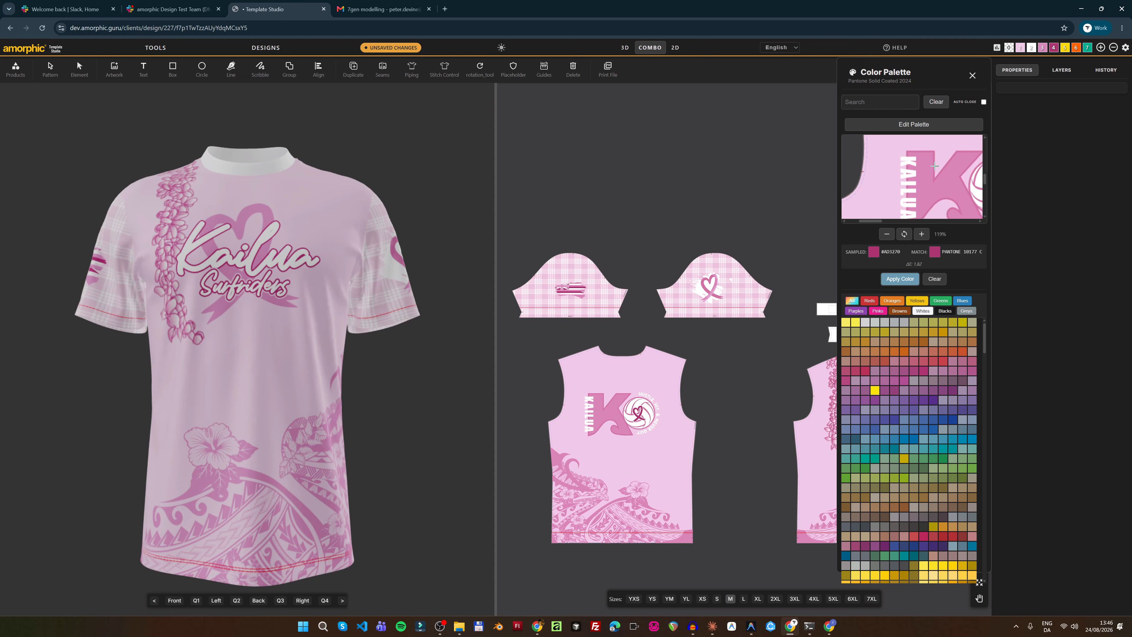
drag(872, 221, 881, 220)
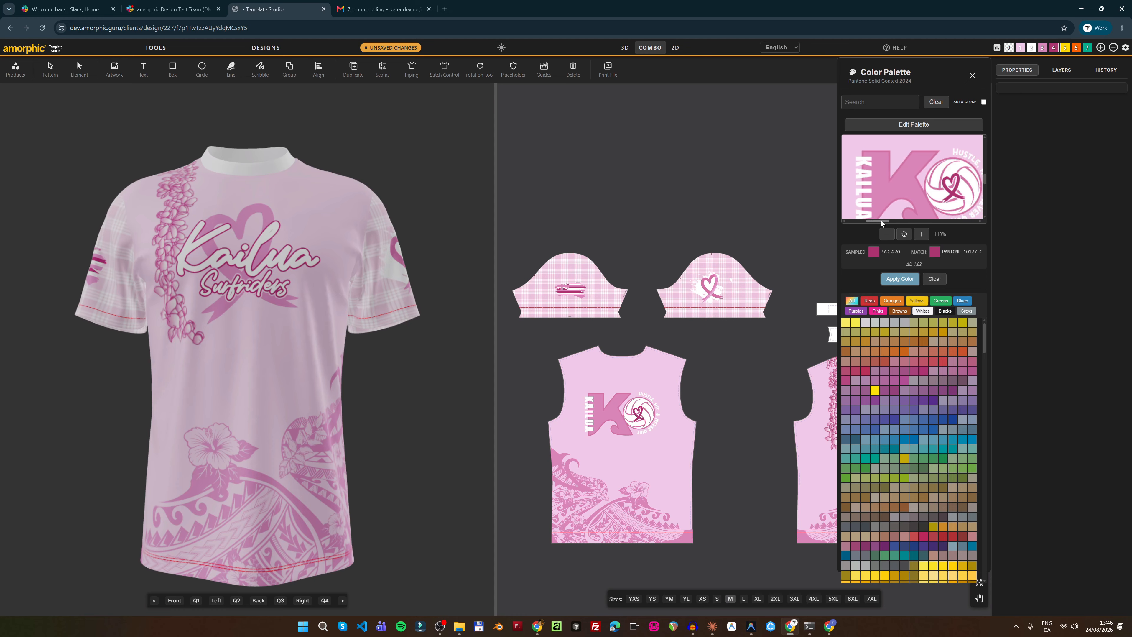
click(921, 234)
click(921, 234)
drag(986, 165, 982, 179)
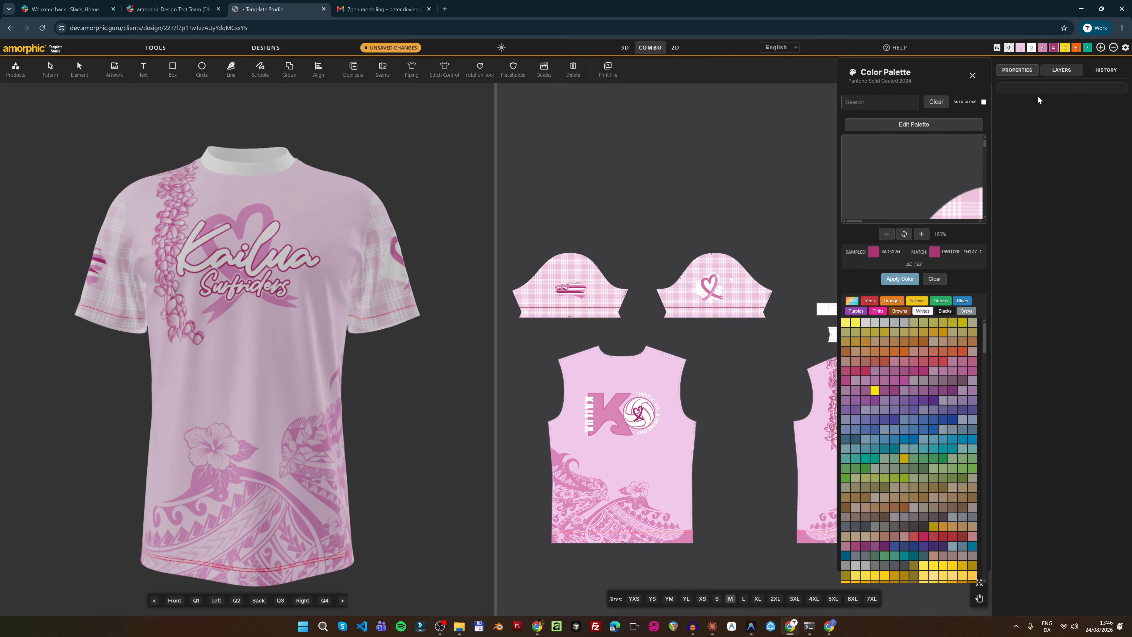
drag(850, 221, 869, 221)
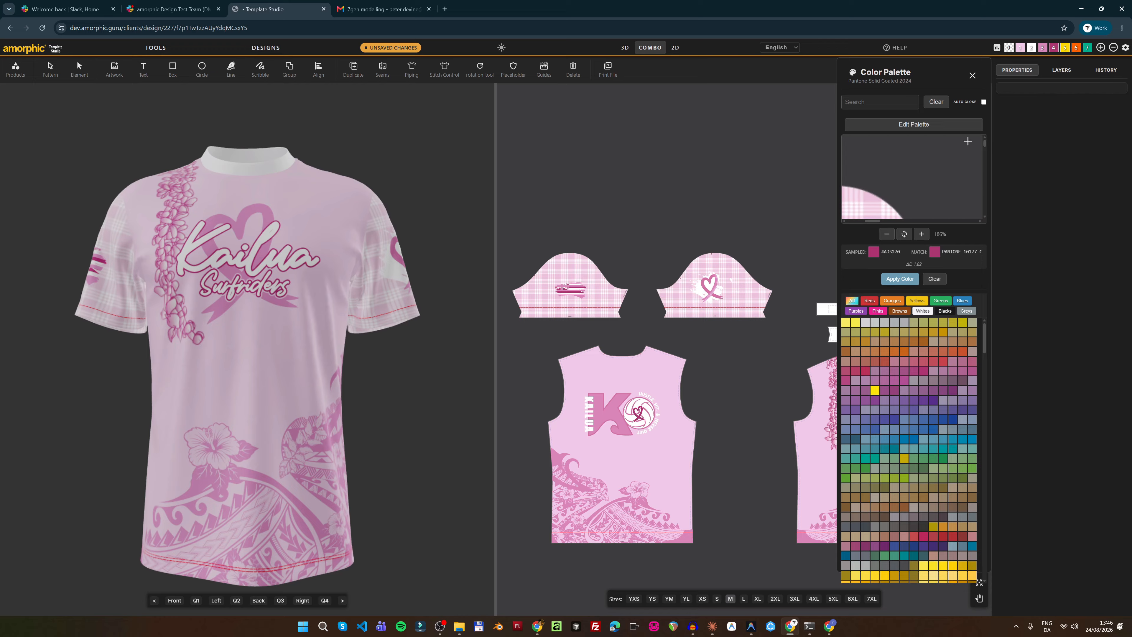
drag(984, 142, 983, 176)
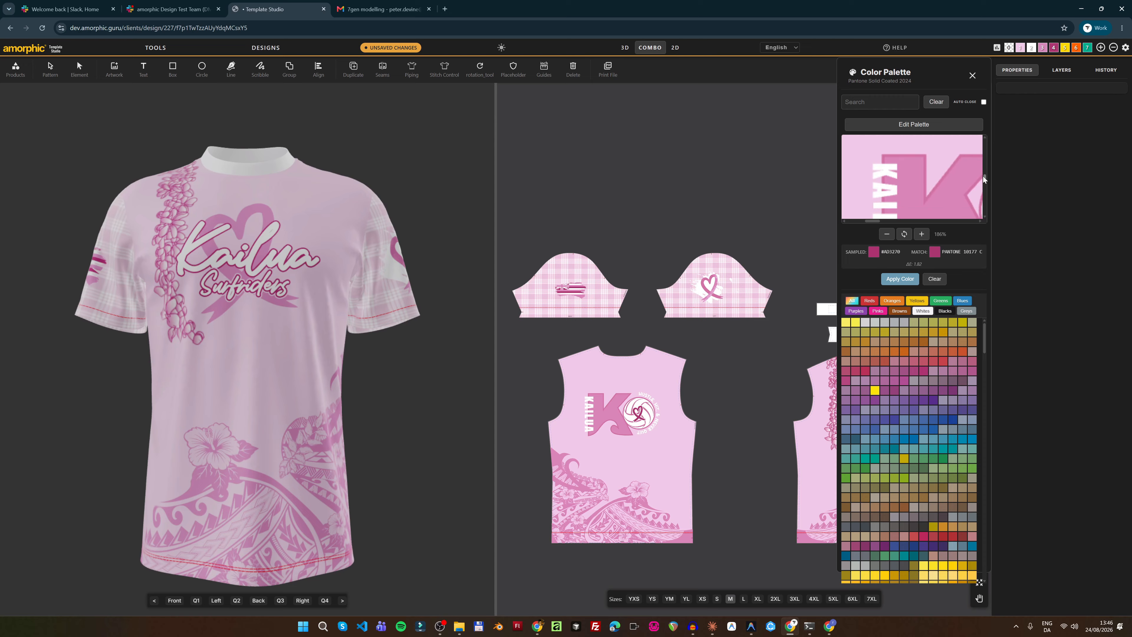
click(925, 163)
click(900, 279)
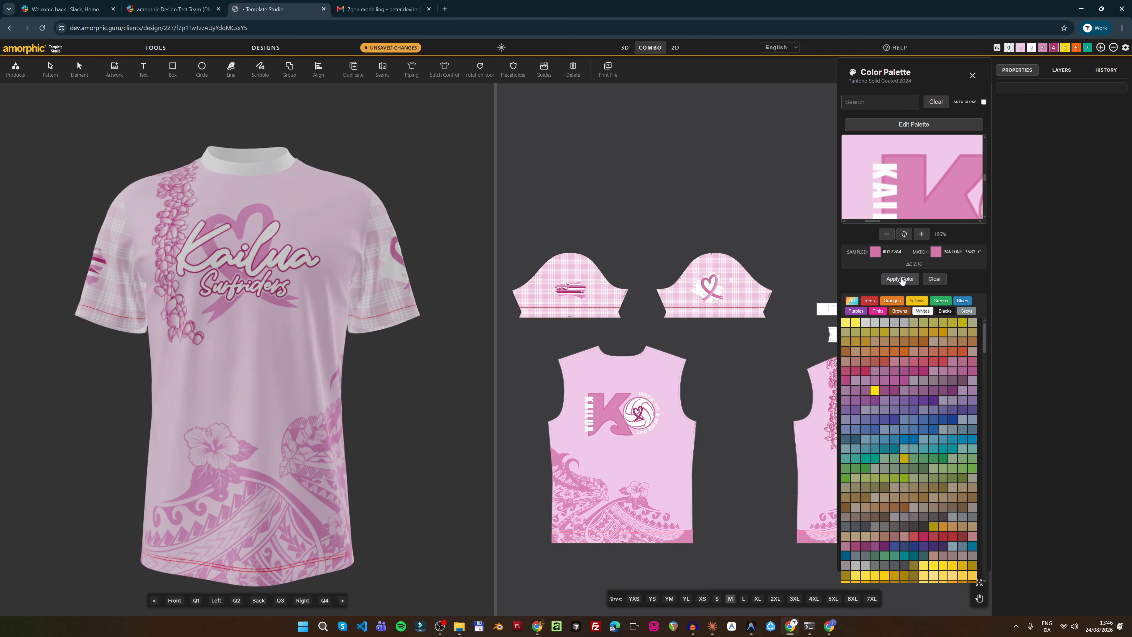
click(972, 75)
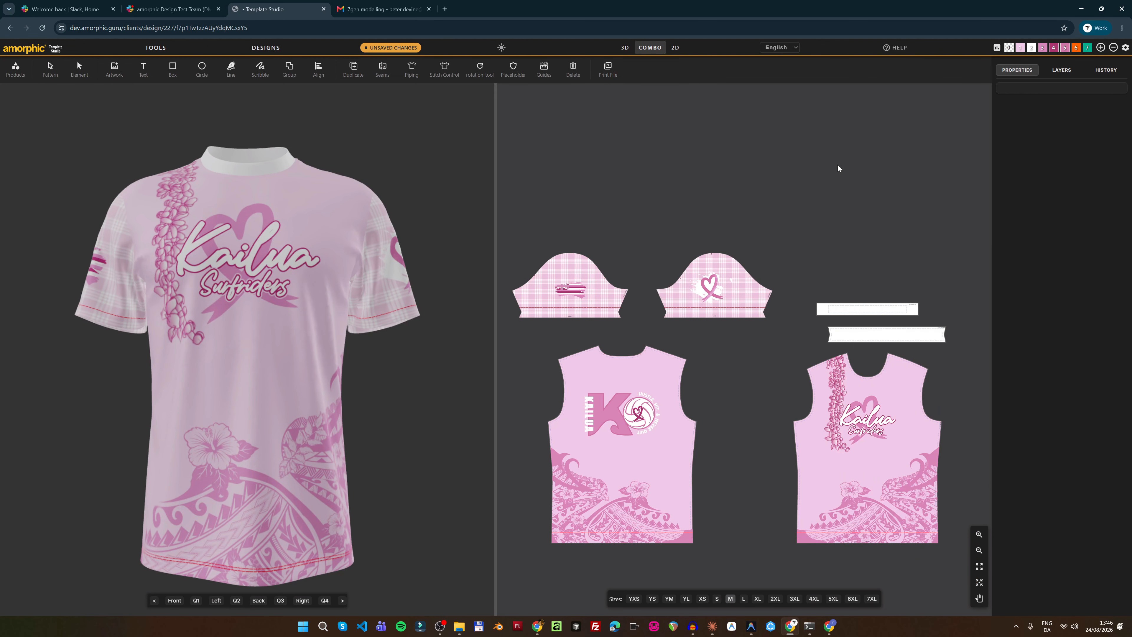
Save the current palette as swatch 'Pinks', then apply the Harmony 1 swatch
click(997, 49)
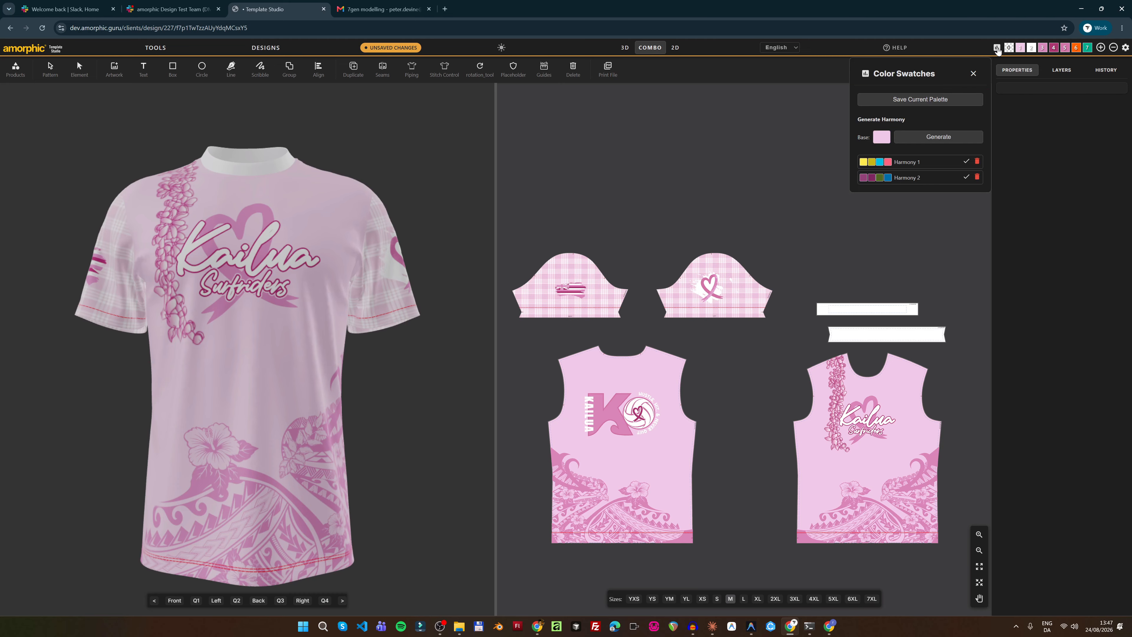
click(924, 101)
text(Pinks)
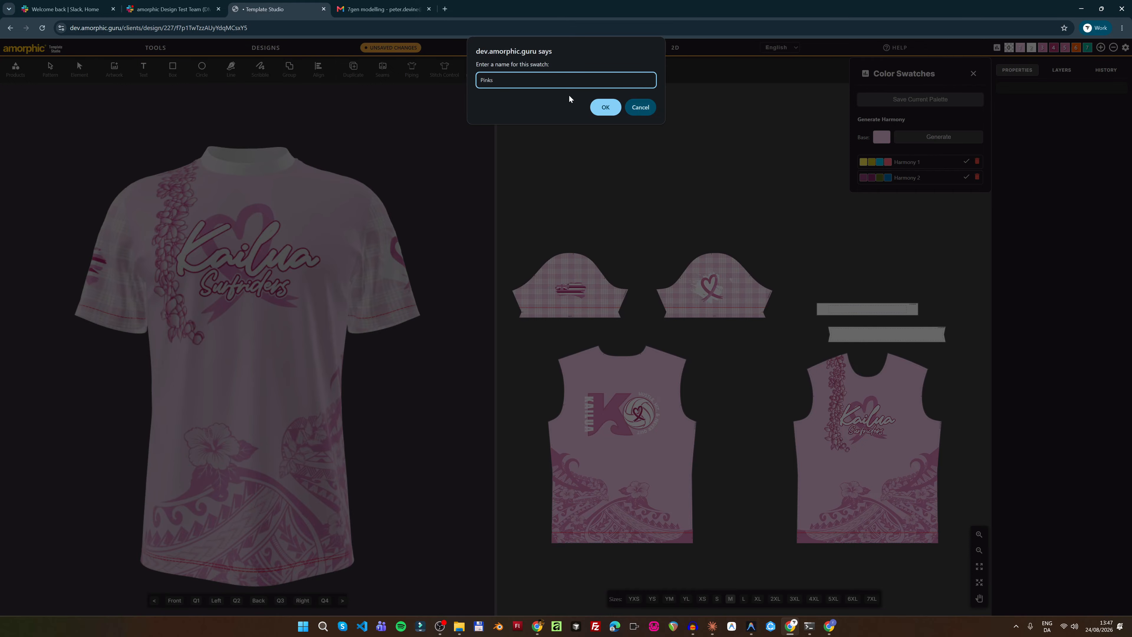
click(597, 109)
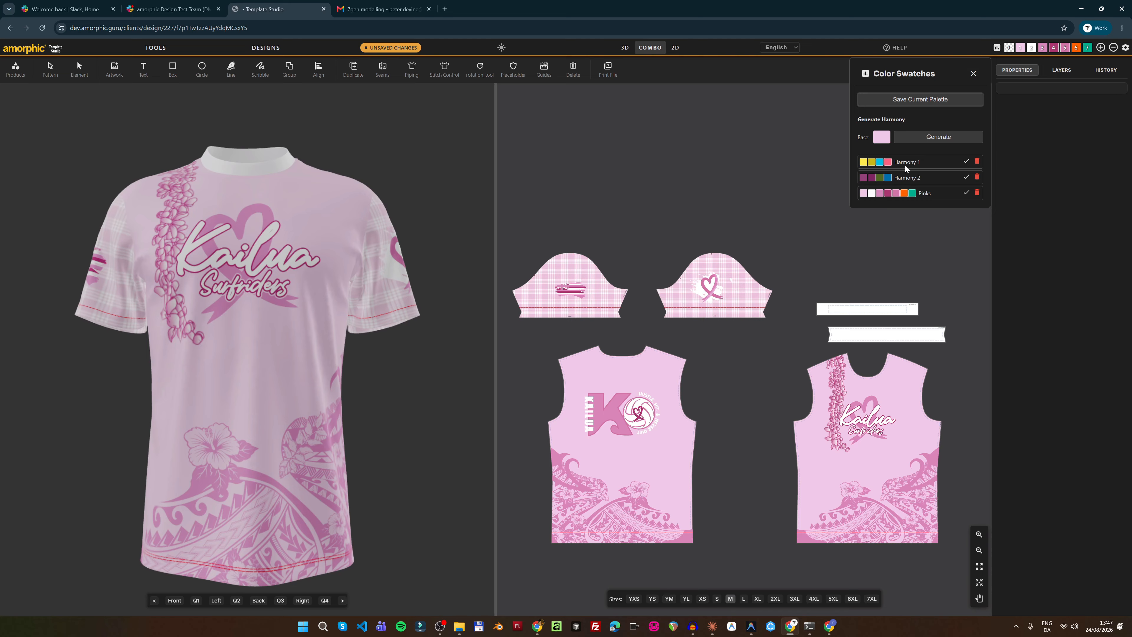
click(966, 162)
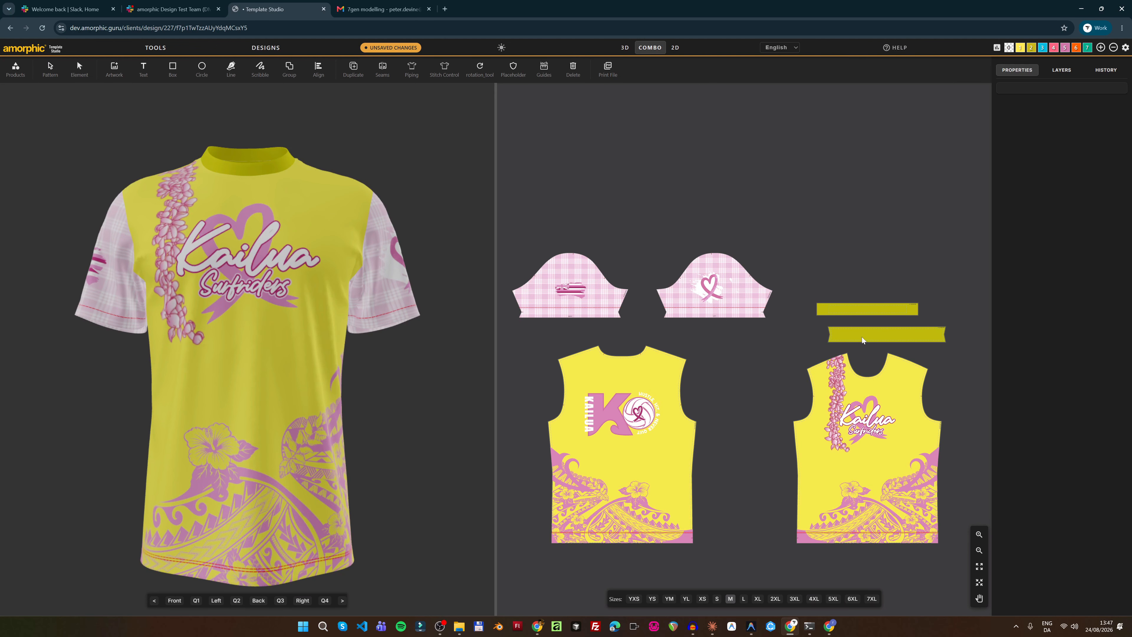
Apply the saved Pinks swatch so the jersey turns pink again
click(997, 49)
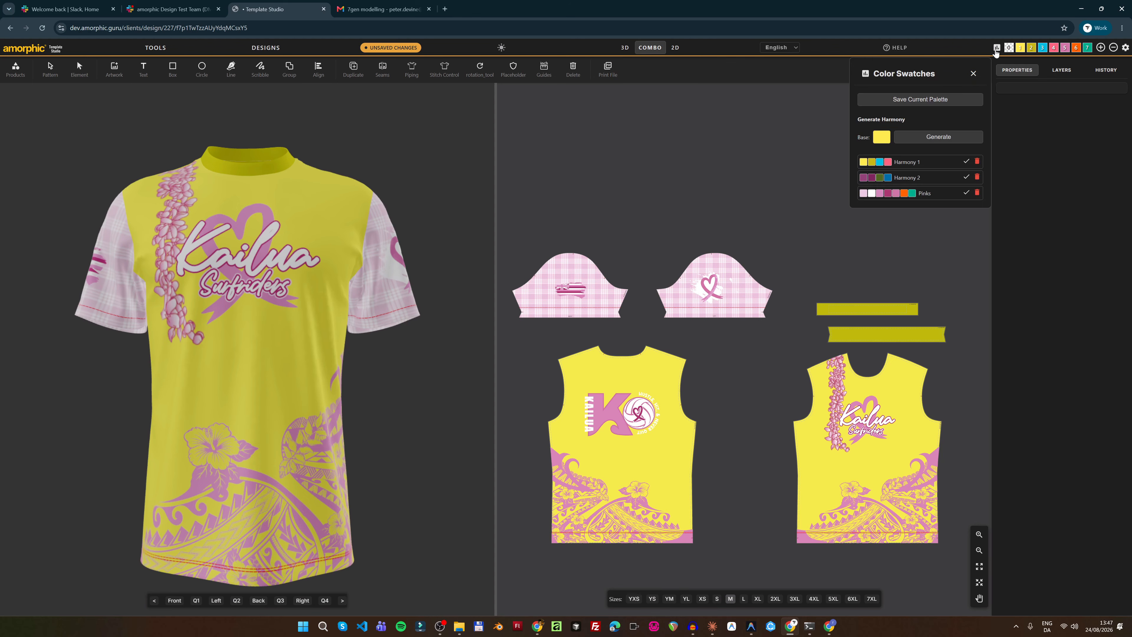
click(968, 192)
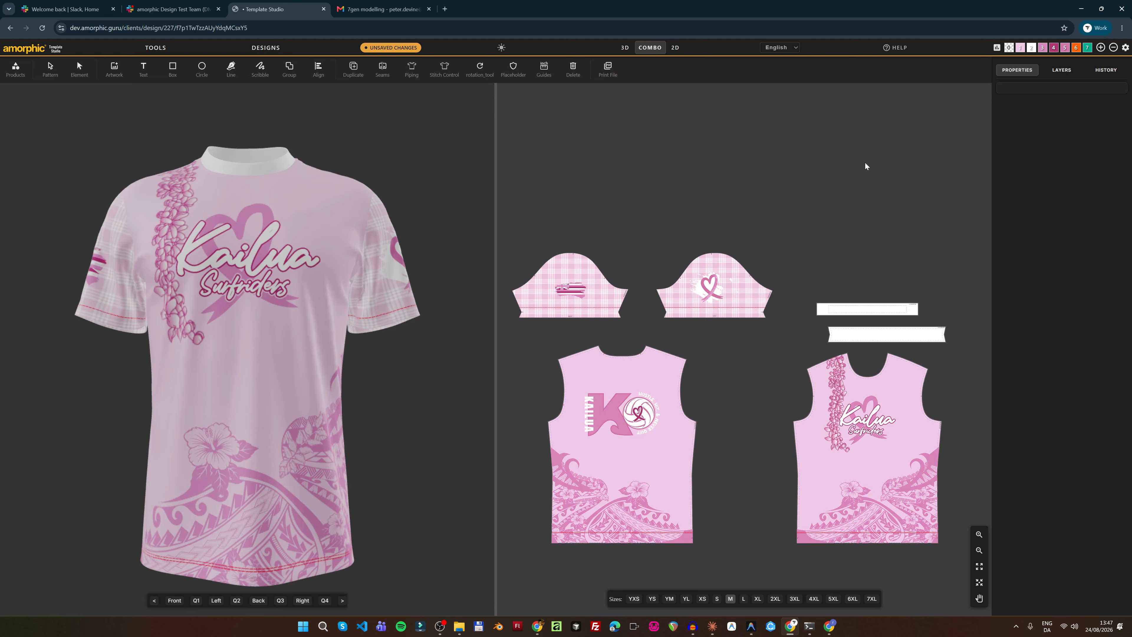
click(79, 70)
Unlock both artwork layers on the flag sleeve piece and select its flag graphic
click(51, 70)
click(590, 293)
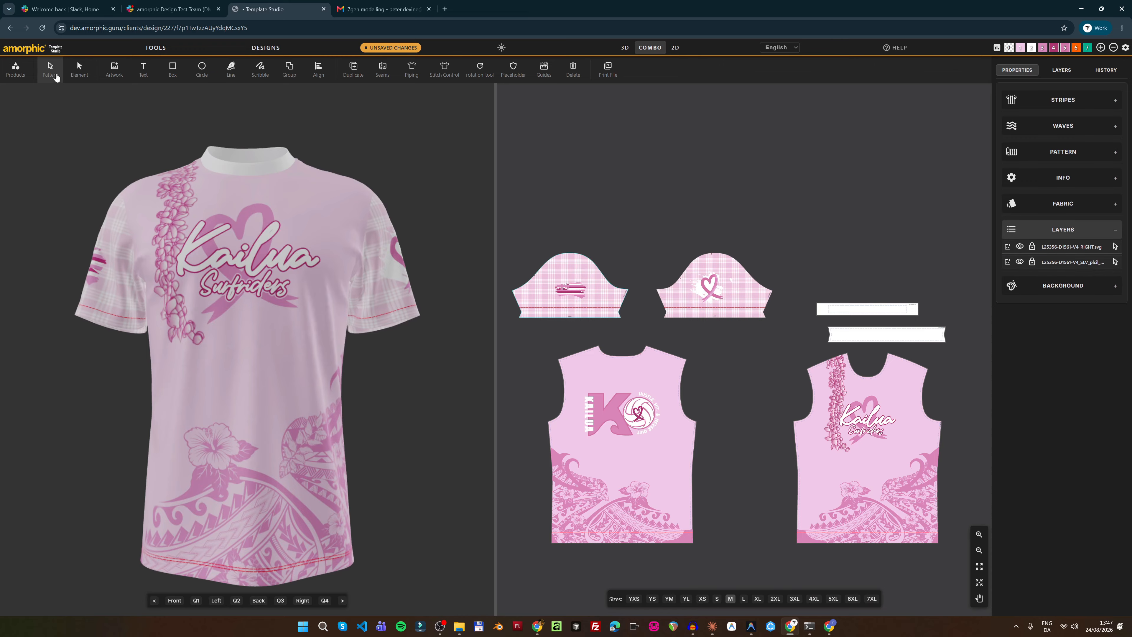
click(669, 193)
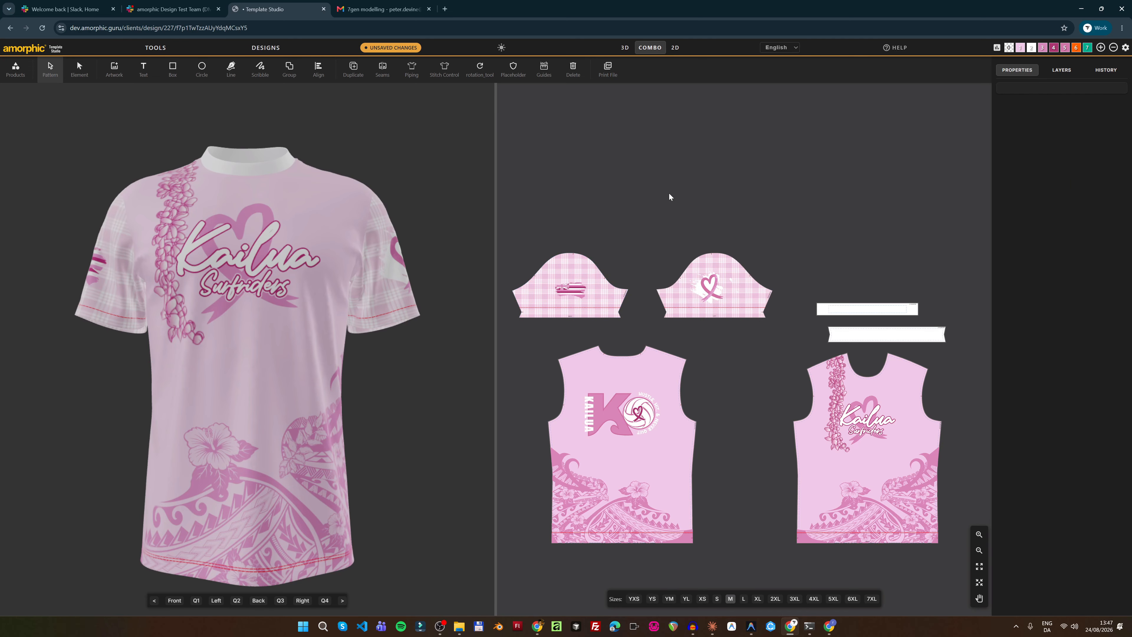
click(585, 281)
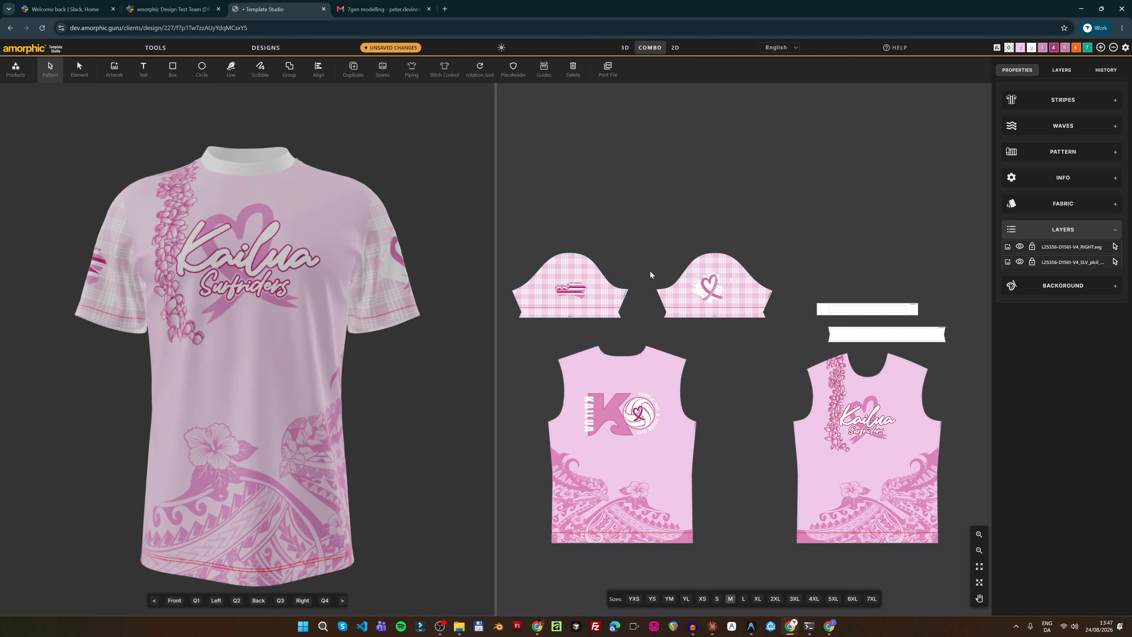
click(1032, 248)
click(1033, 262)
click(296, 159)
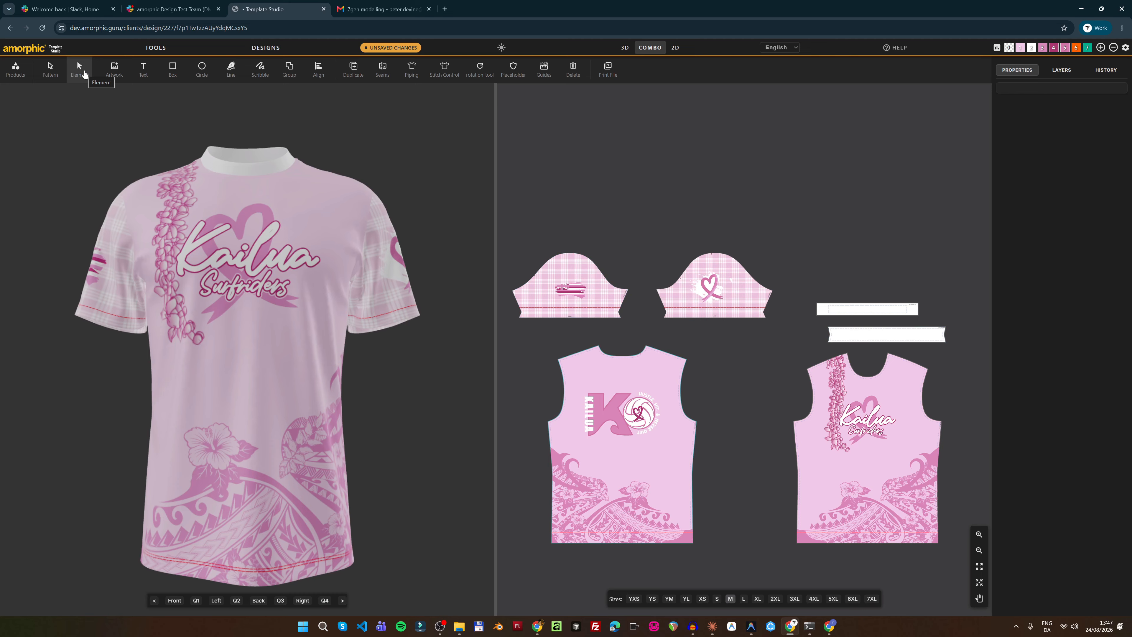
click(569, 286)
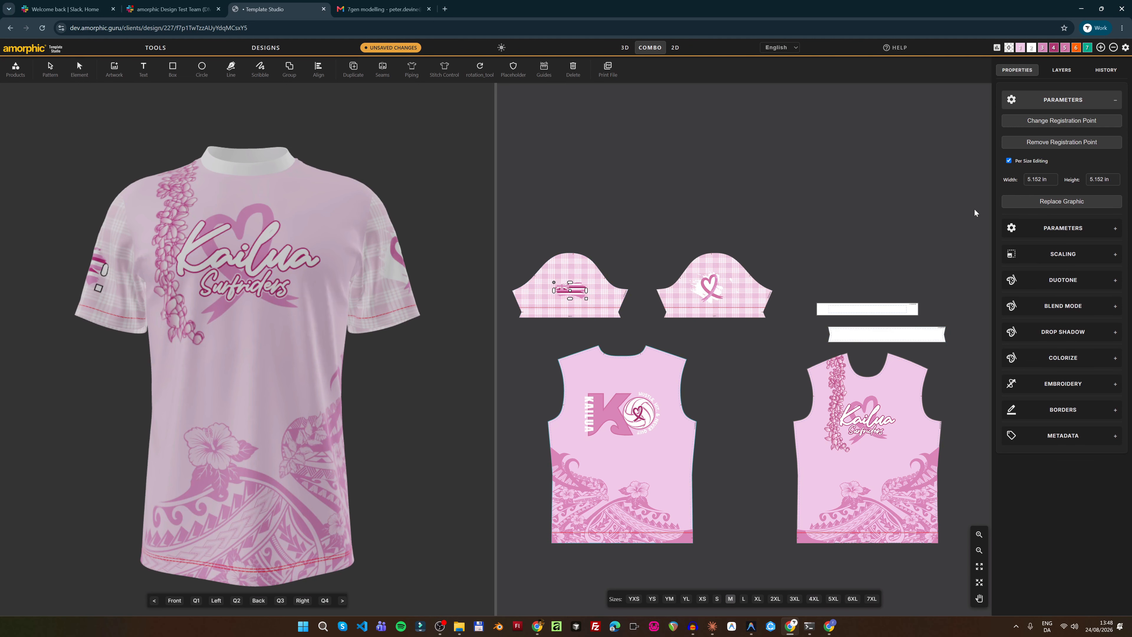
Link the flag's #fff, #ad3270 and #da85b9 classes to palette Colors 2, 4 and 3
click(1059, 359)
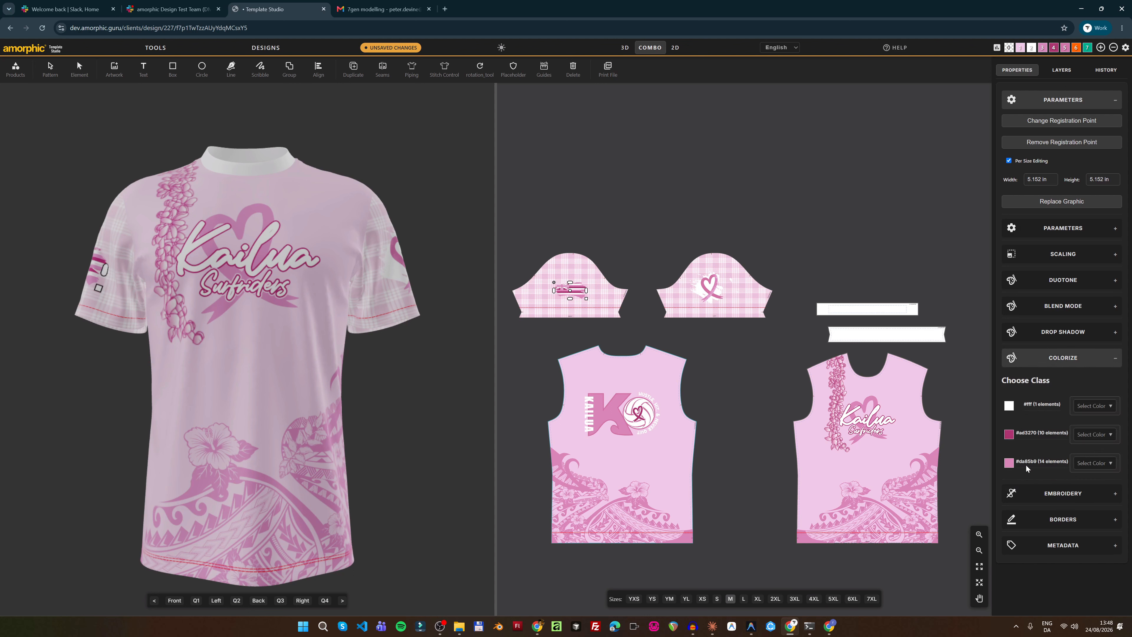
click(1092, 406)
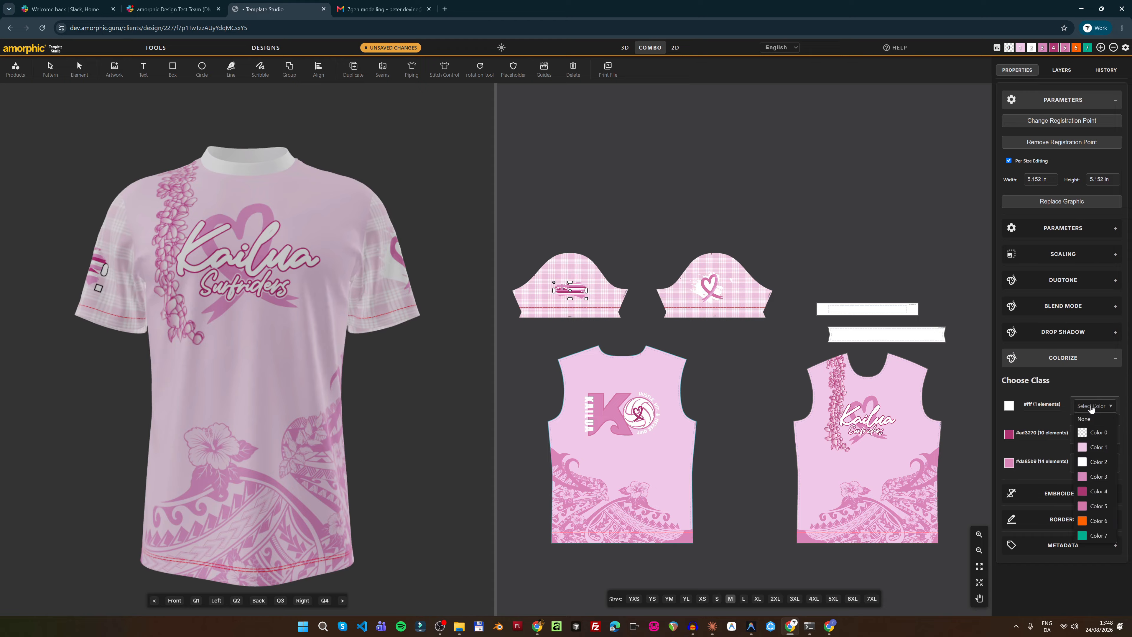
click(1083, 463)
click(1095, 435)
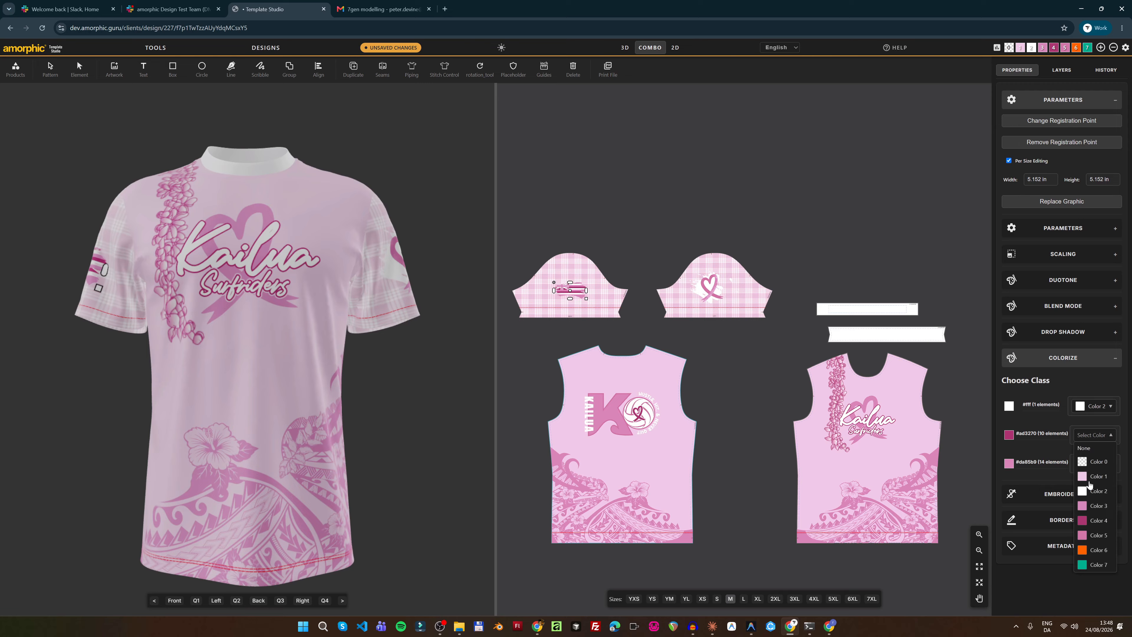
click(1095, 521)
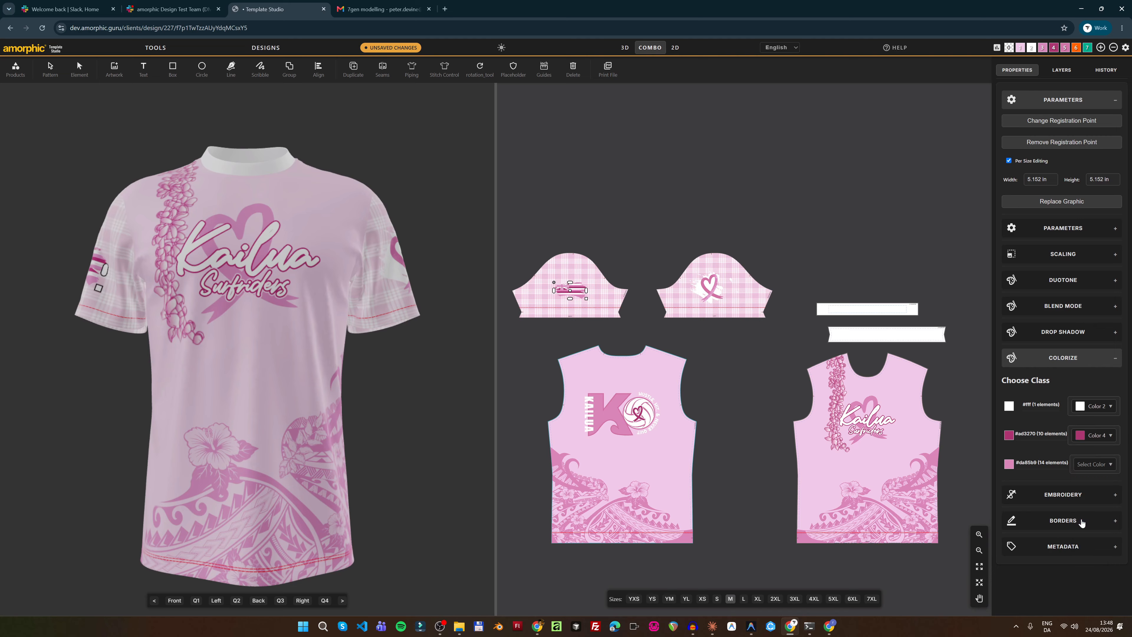
click(1091, 464)
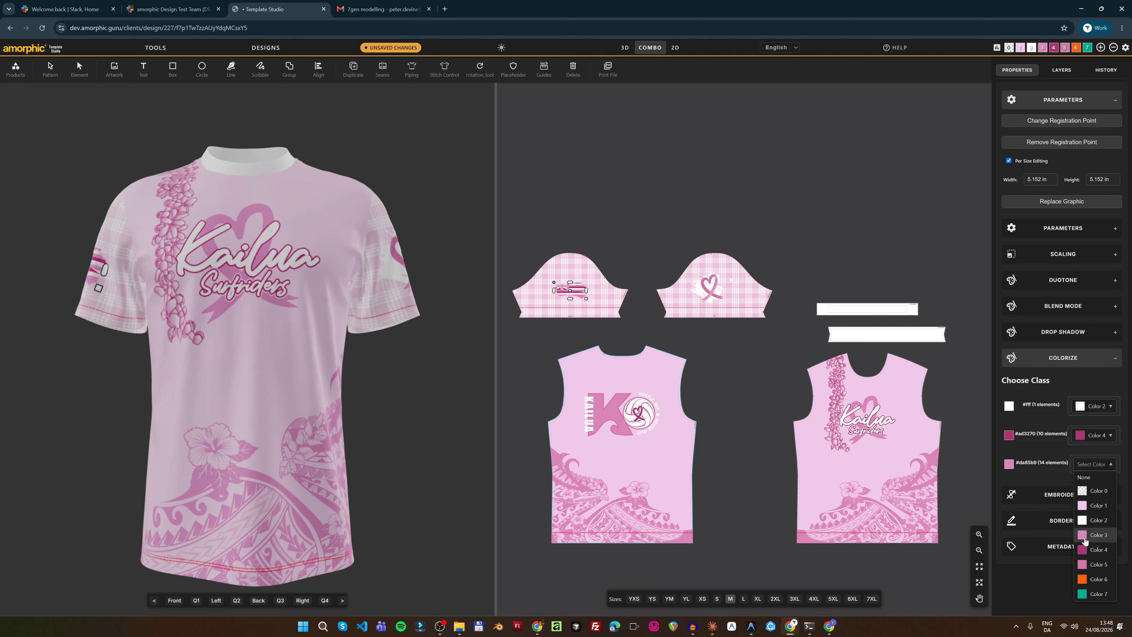
click(1085, 536)
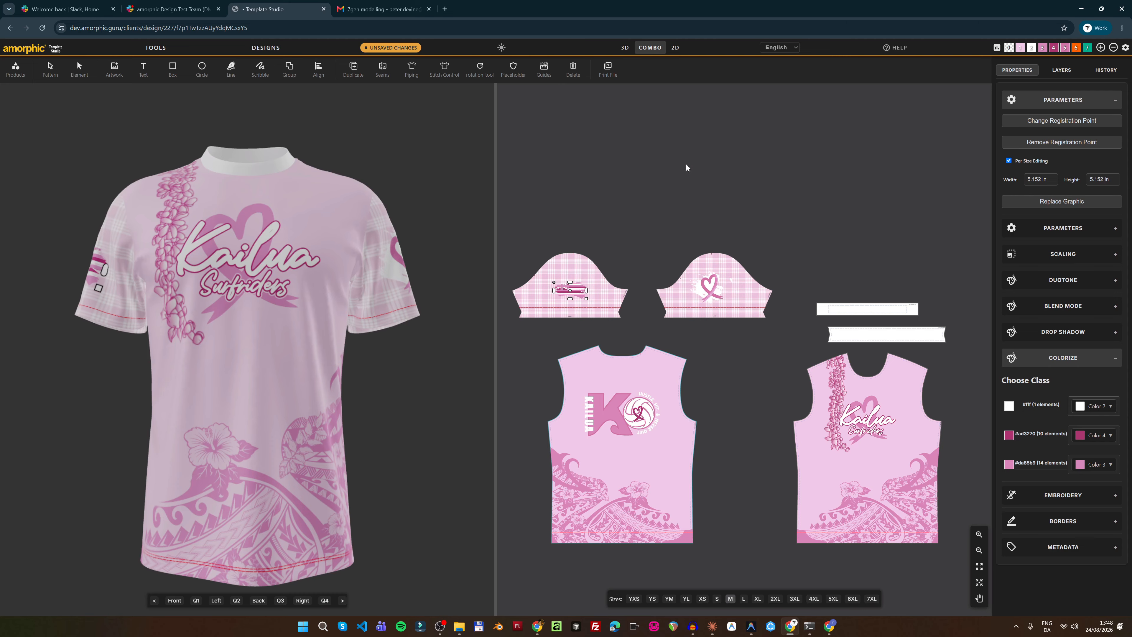
click(997, 47)
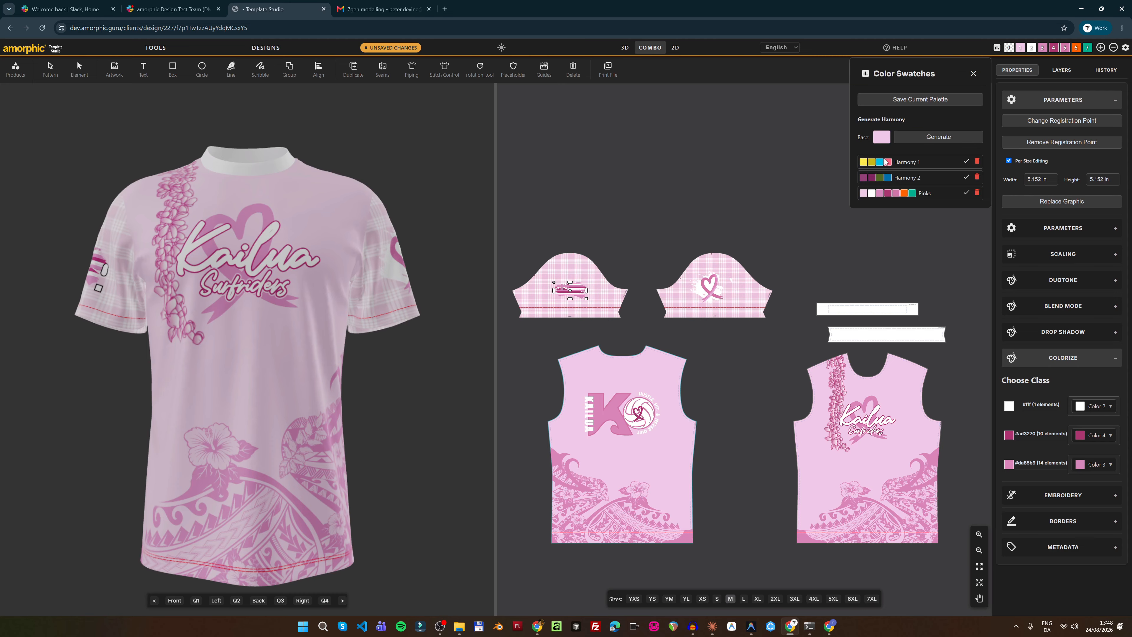
click(966, 162)
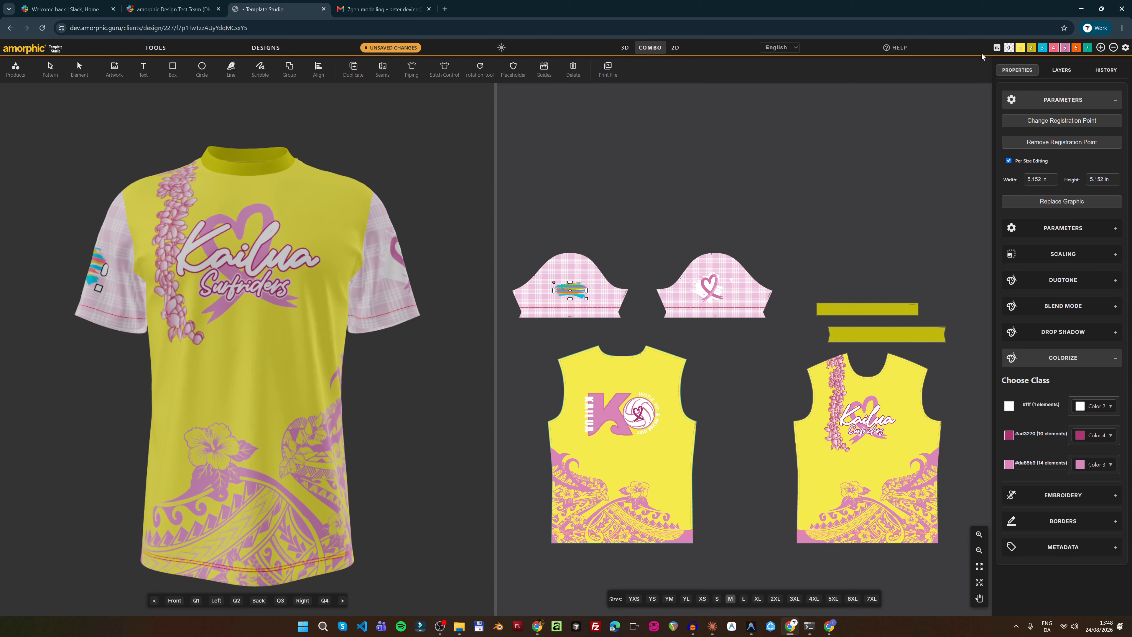
click(997, 47)
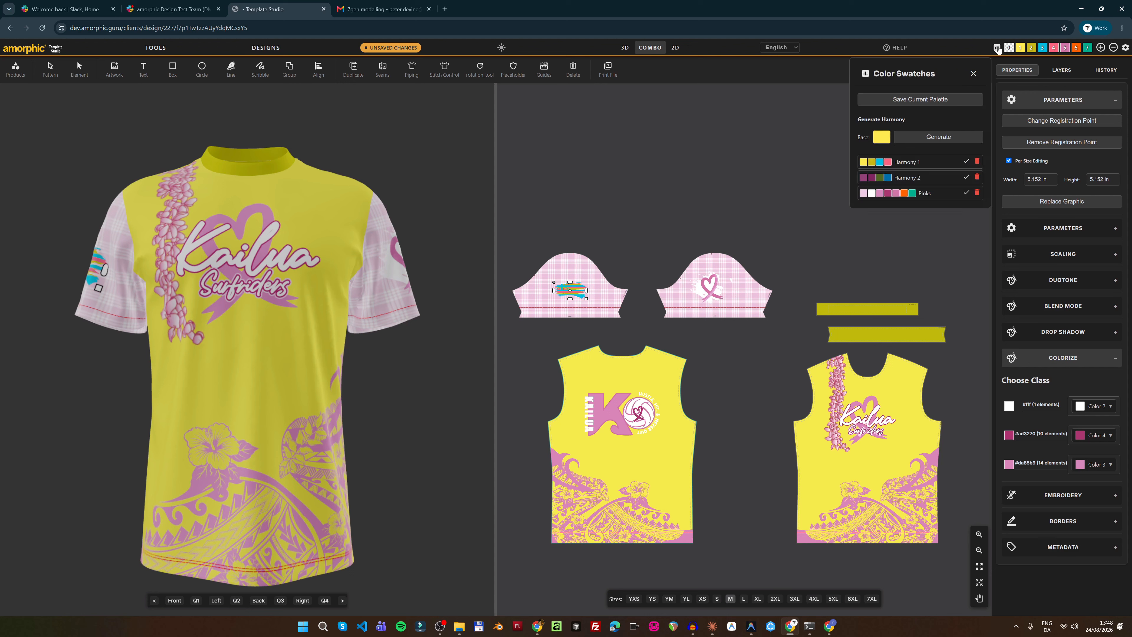
click(965, 193)
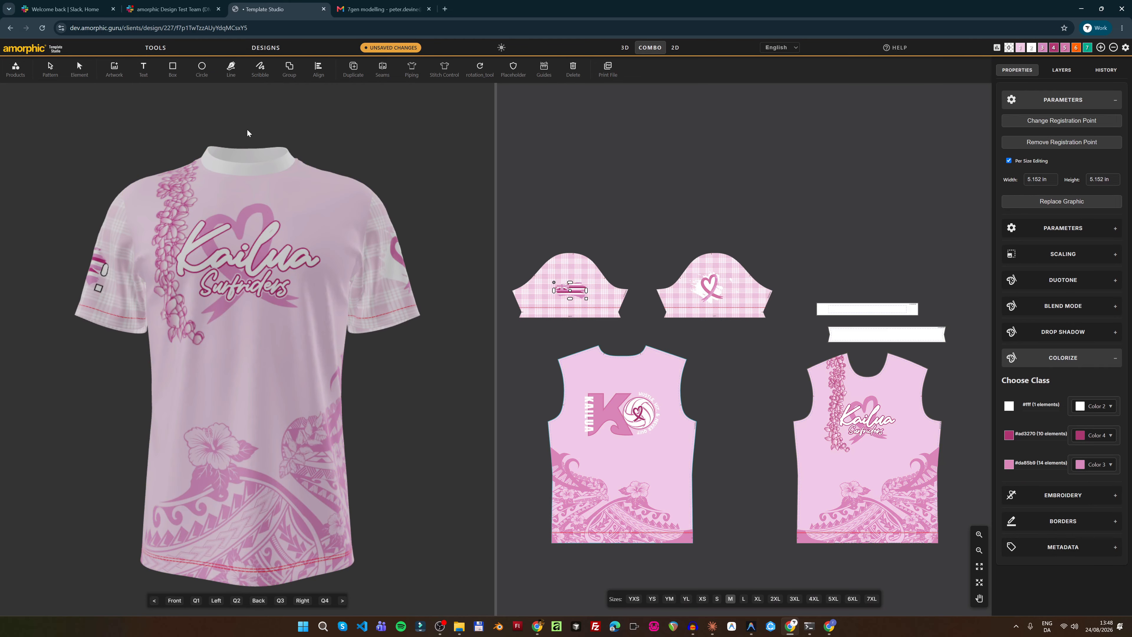
click(79, 71)
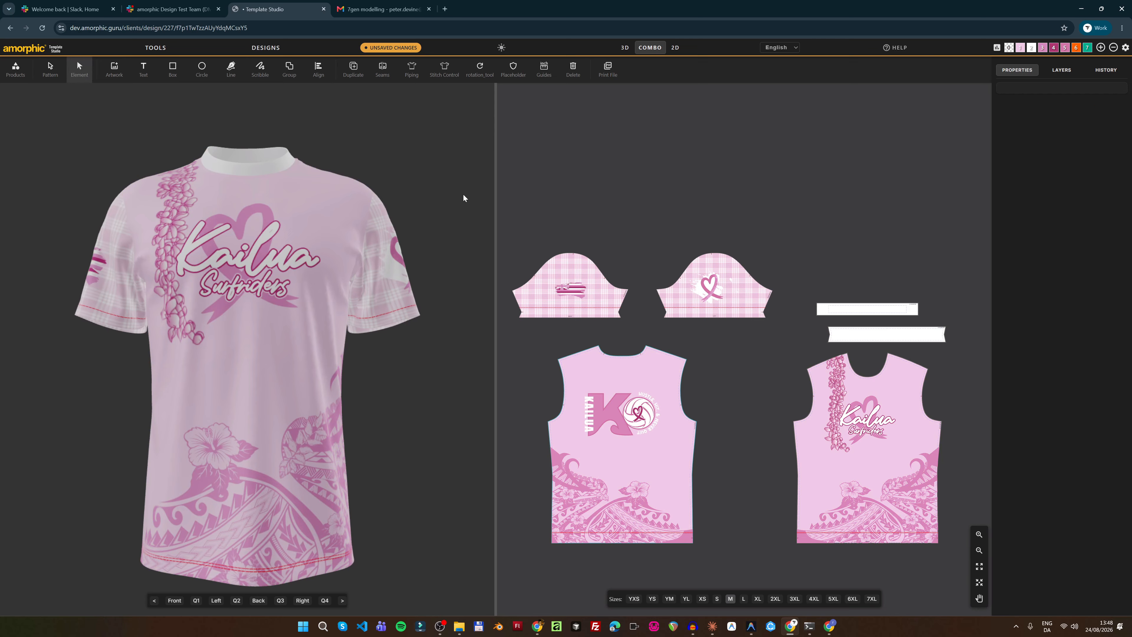
Select the heart sleeve piece and unlock its second artwork layer
click(50, 69)
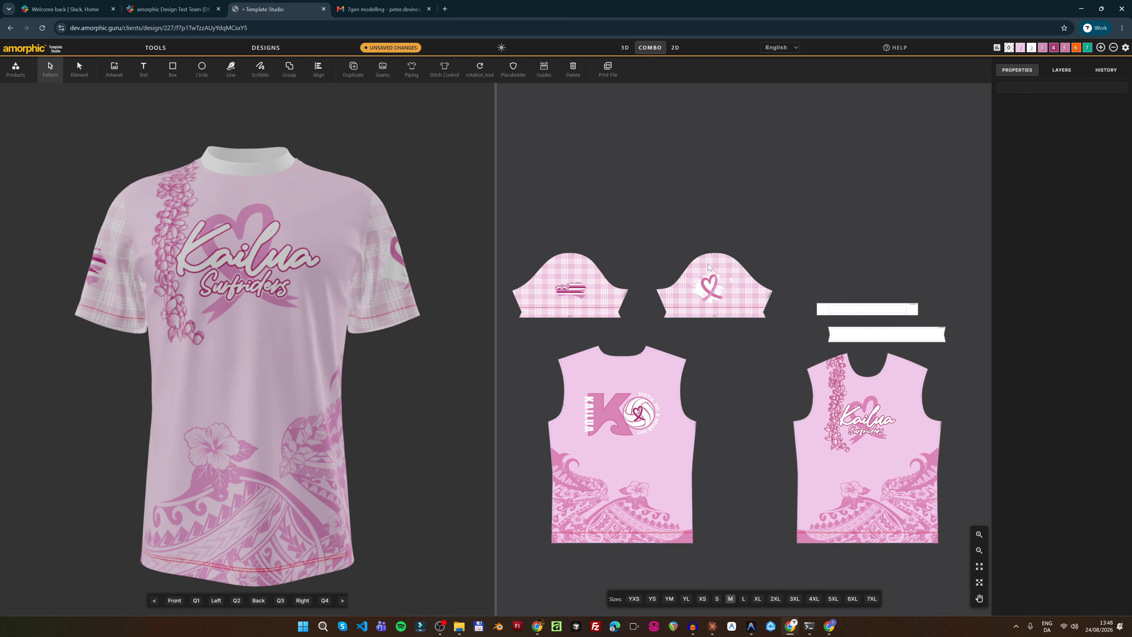
click(718, 270)
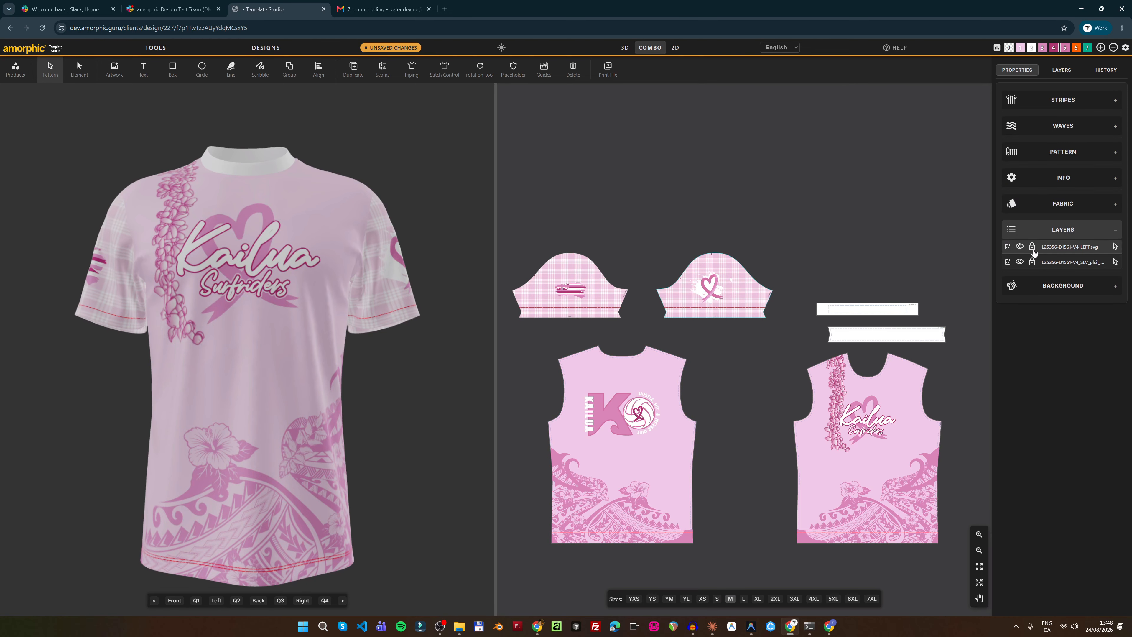
click(1032, 263)
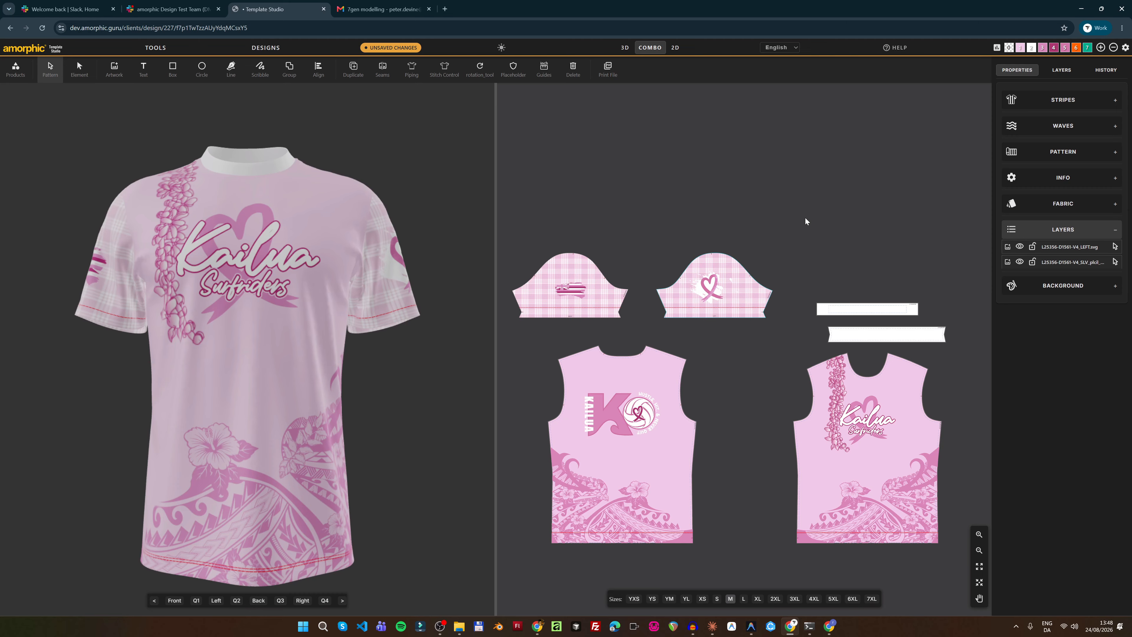
click(79, 68)
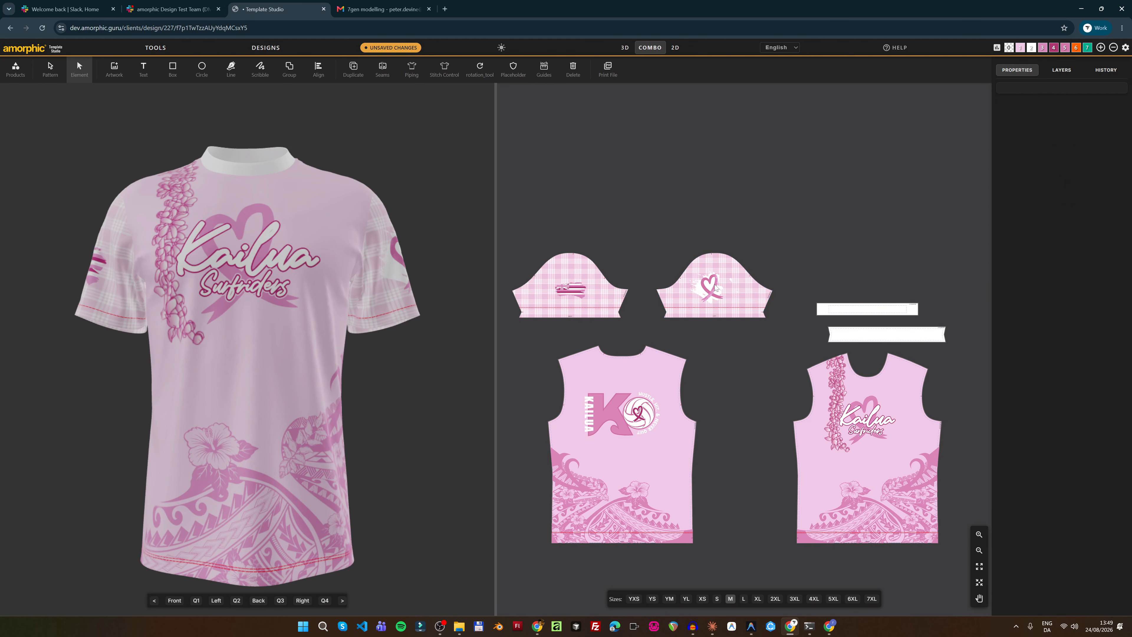
Link the heart graphic's #fff, #da85b9, #d272a4, #e2add6 classes to Colors 2, 3, 5, 1
click(715, 283)
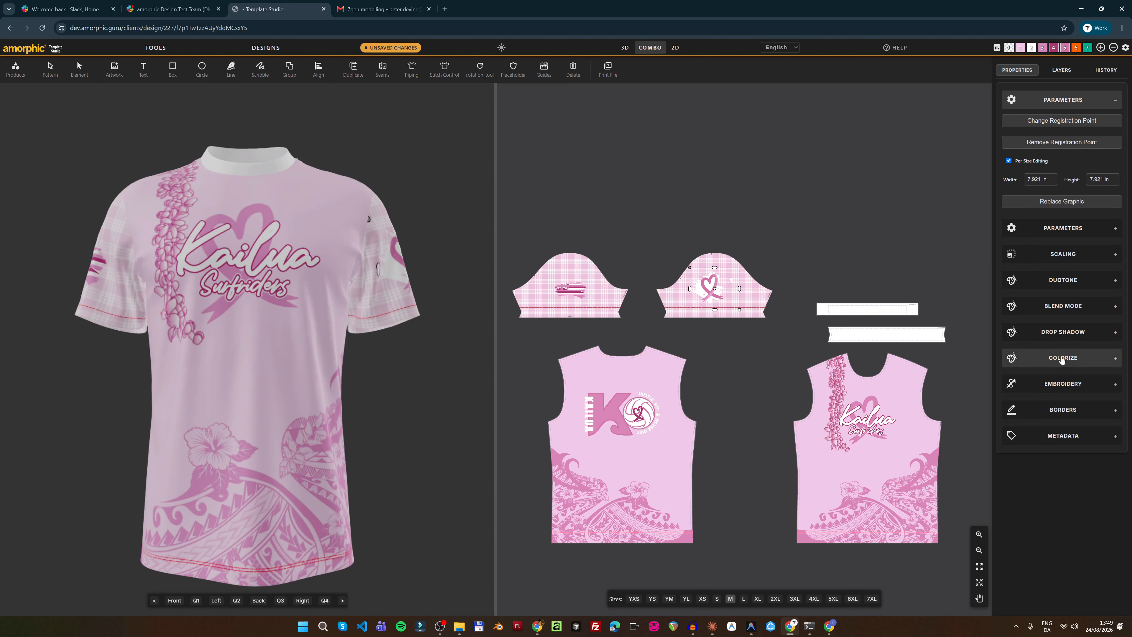
click(1062, 359)
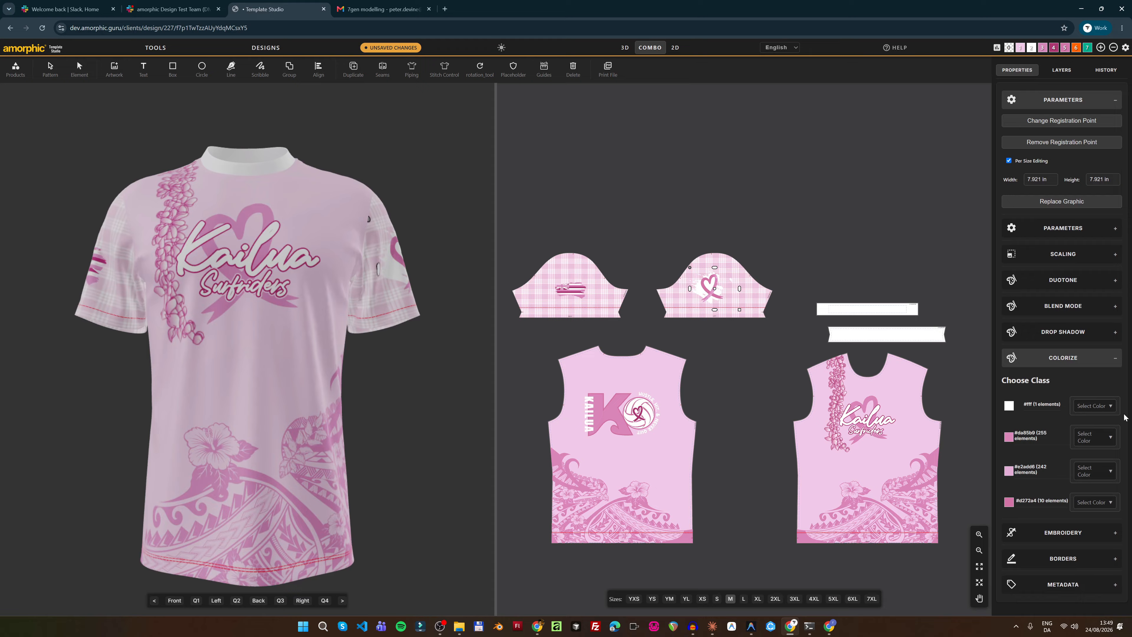
click(1094, 406)
click(1086, 455)
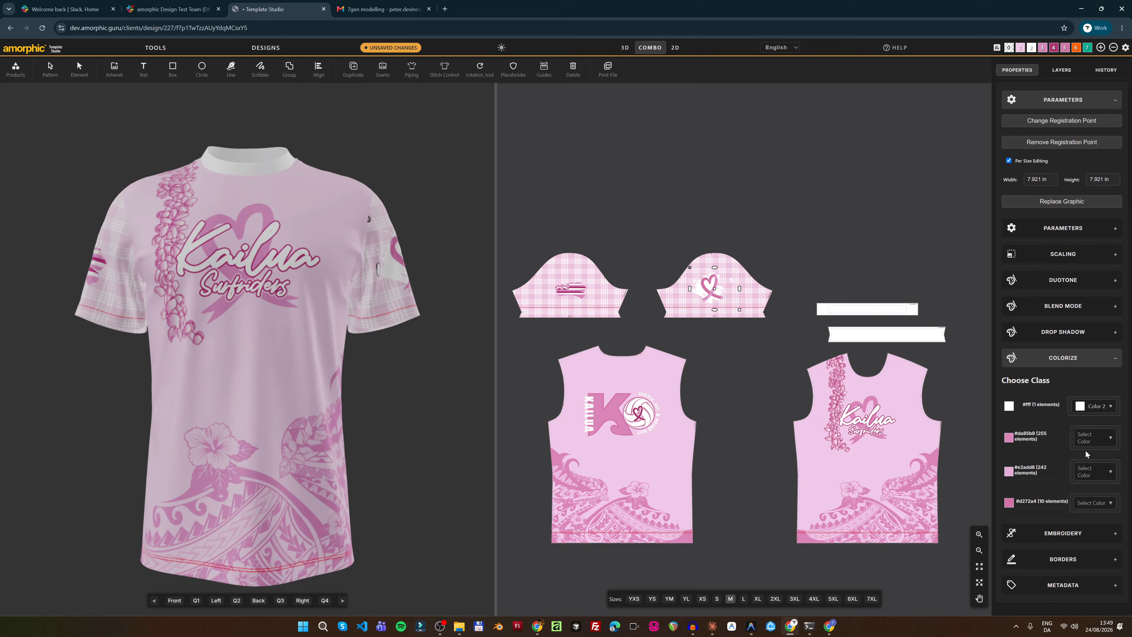
click(1092, 440)
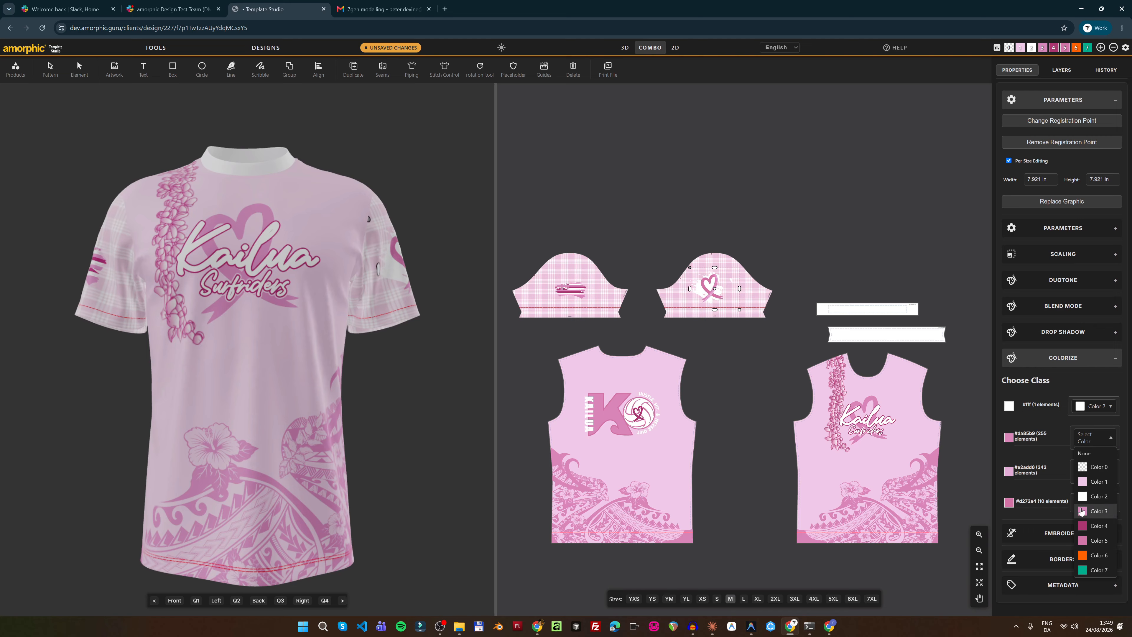
click(1082, 510)
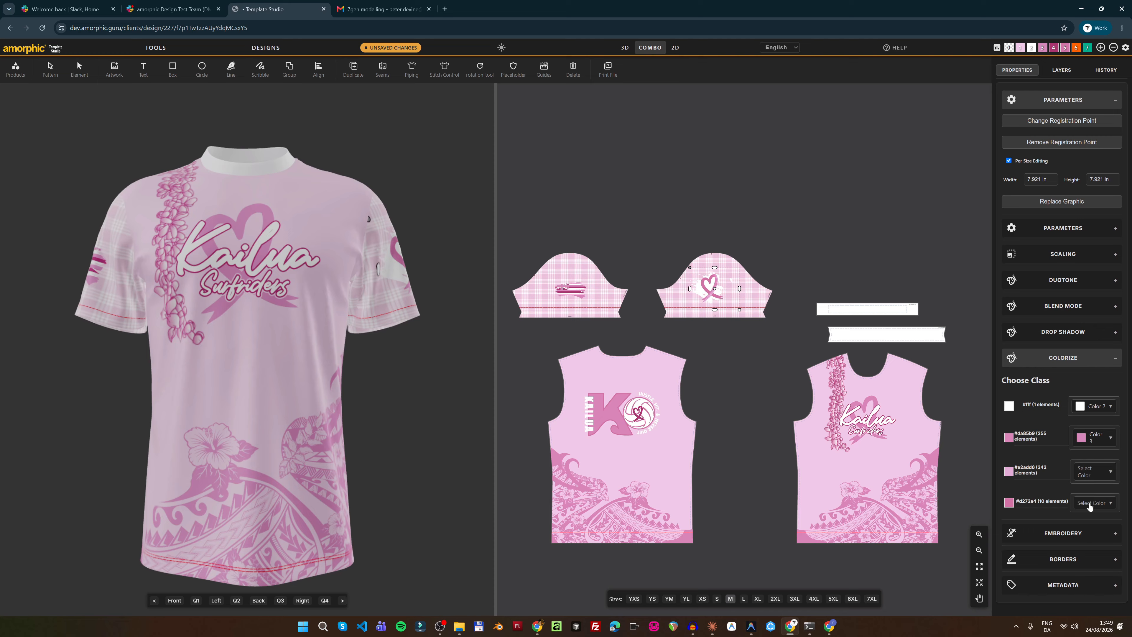
click(1087, 505)
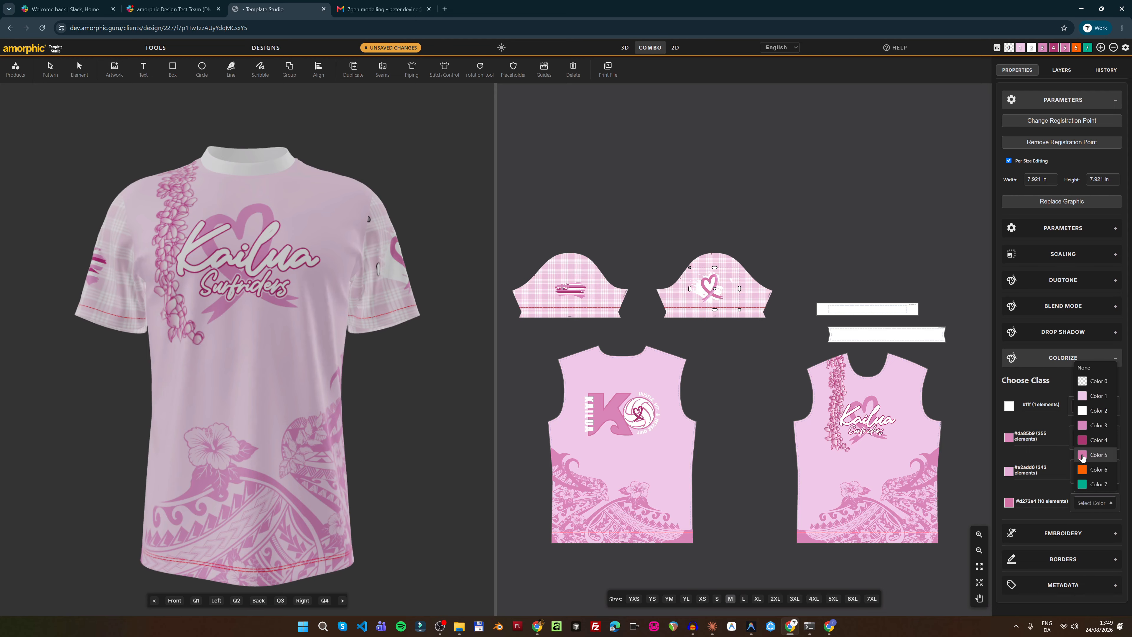
click(1082, 455)
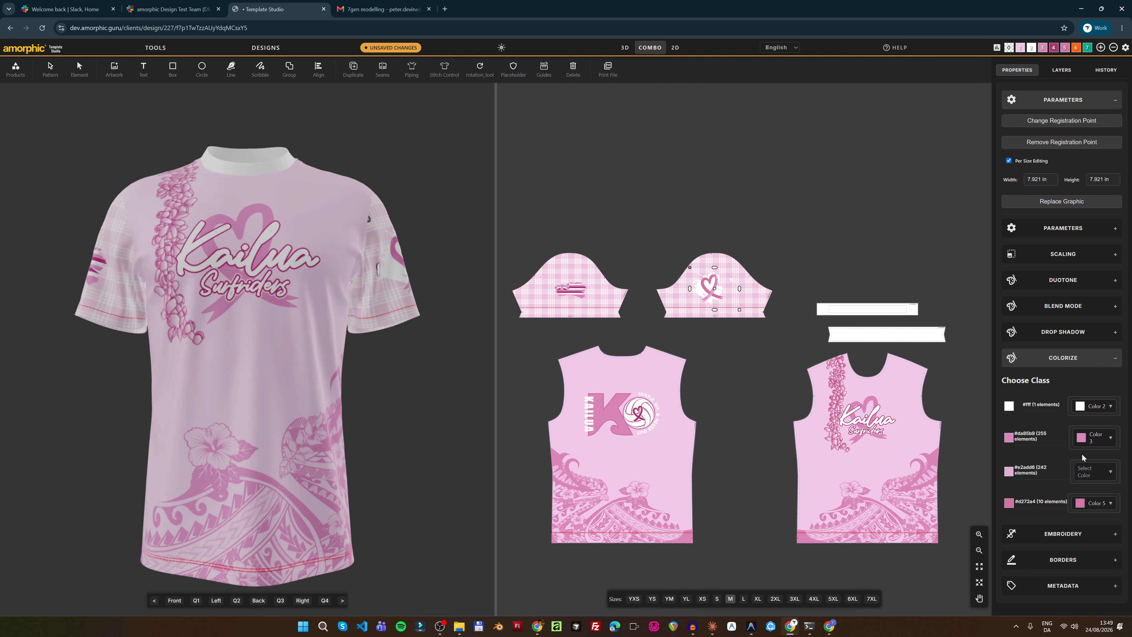
click(1092, 472)
click(1086, 516)
click(997, 48)
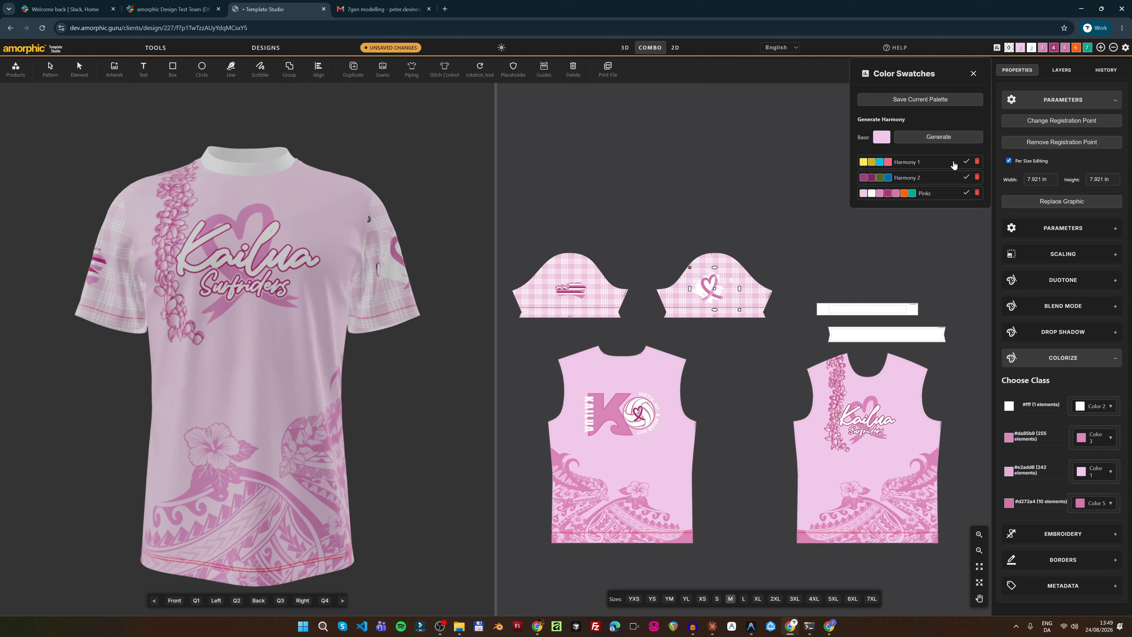
click(967, 161)
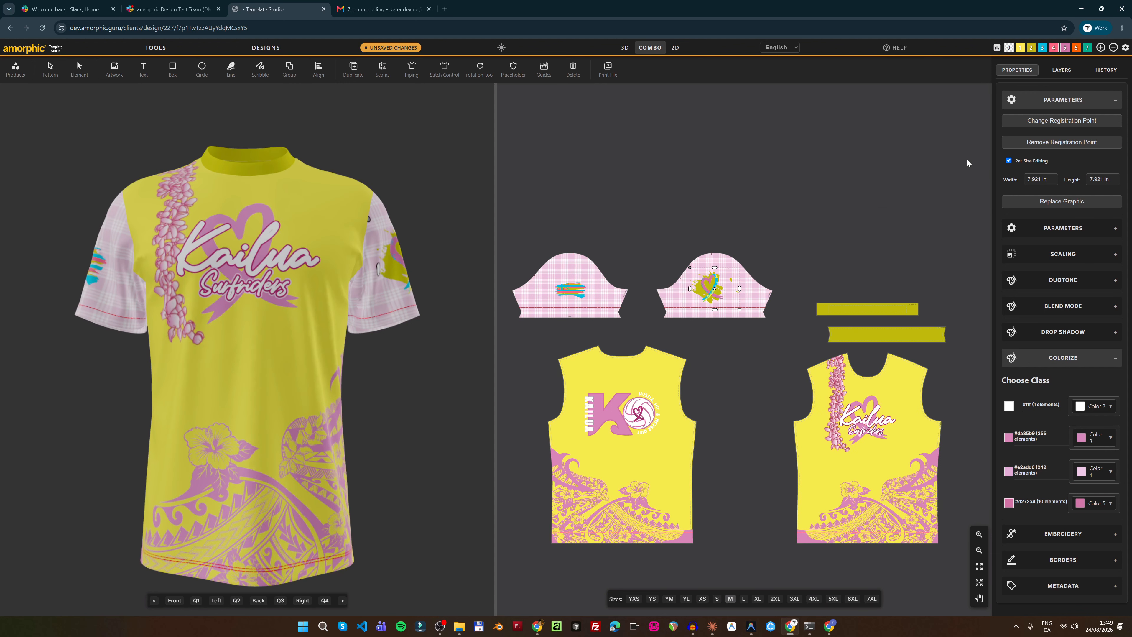
click(997, 48)
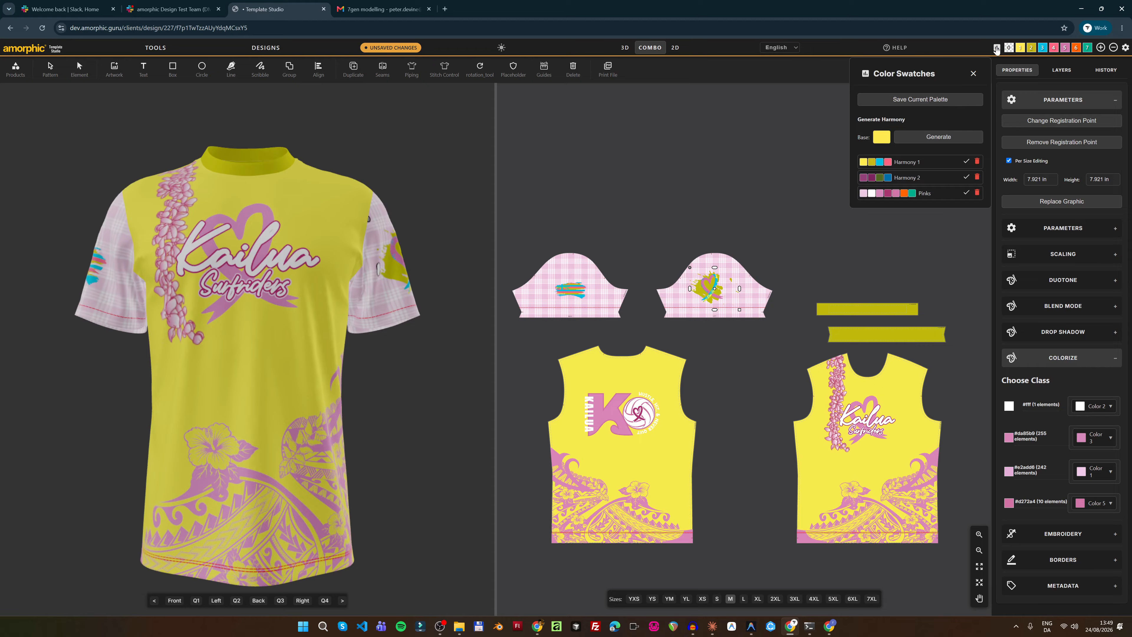
click(965, 193)
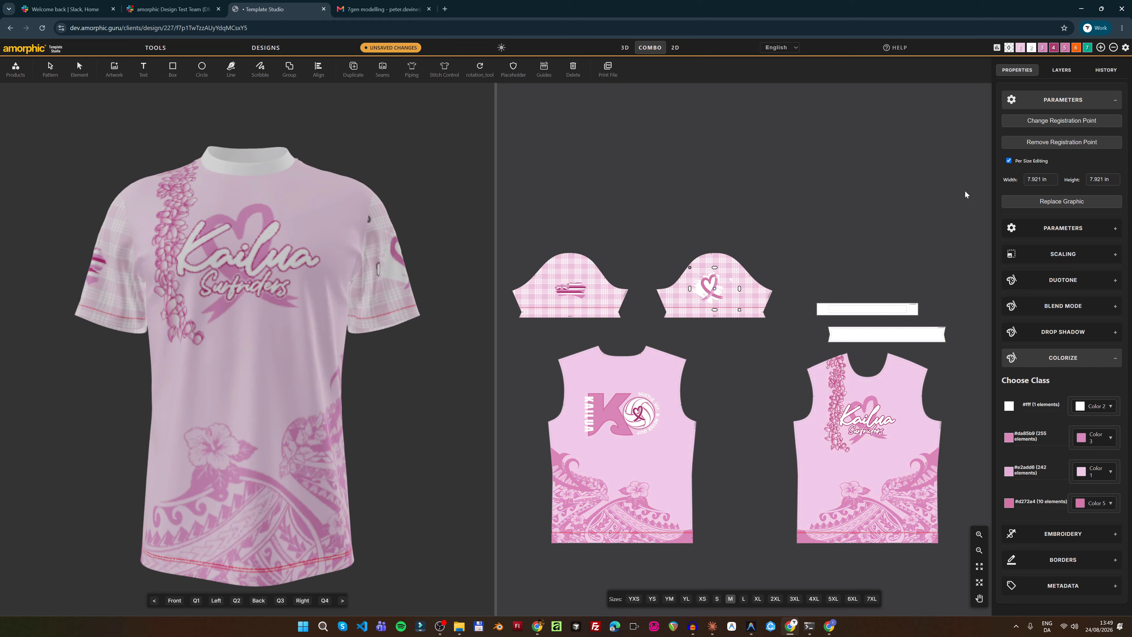
click(82, 75)
Map the back K logo's #da85b9, #d272a4, #ad3270 classes to Colors 3, 5, 4
click(50, 69)
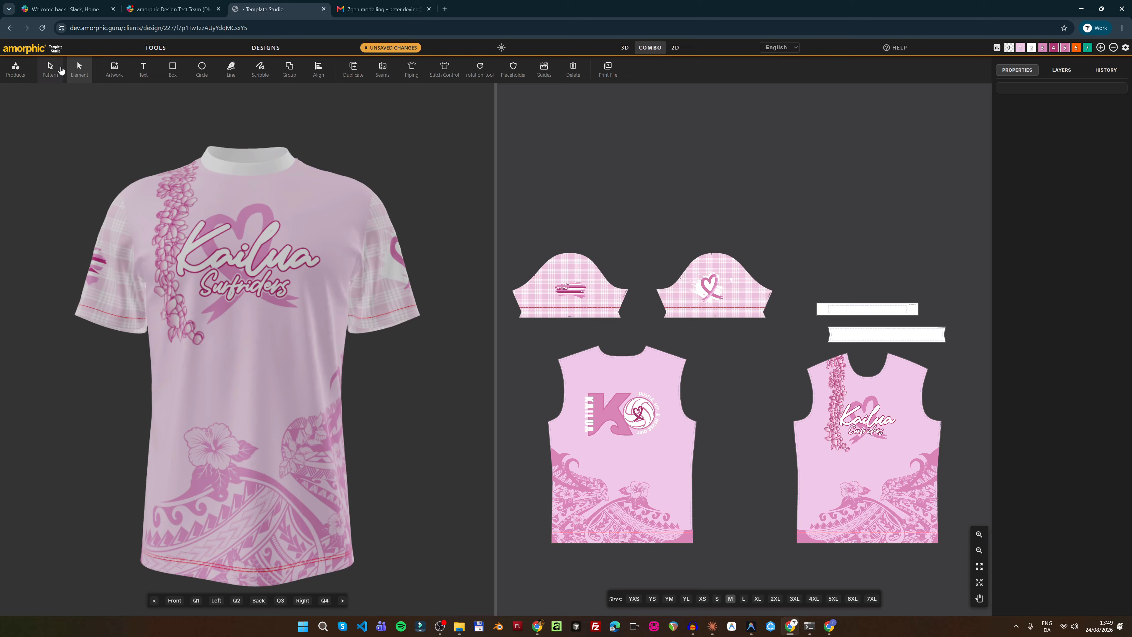
click(649, 421)
click(1068, 262)
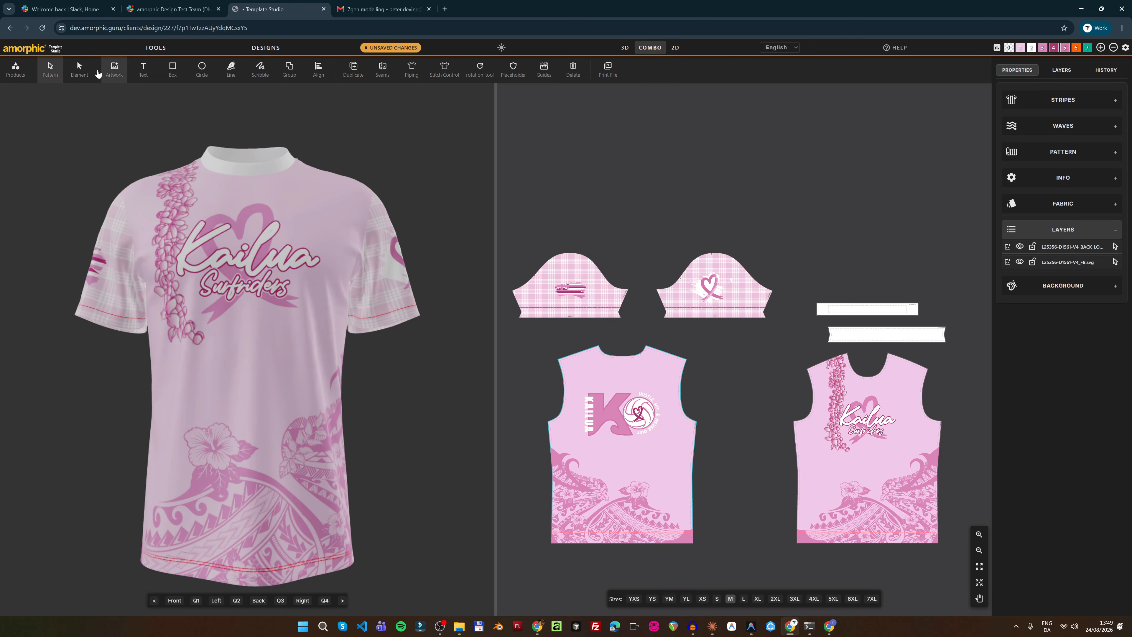
click(1063, 357)
click(1094, 435)
click(1087, 507)
click(1086, 466)
click(1086, 465)
click(1089, 439)
click(1084, 535)
click(1086, 465)
click(1087, 535)
click(1086, 496)
Test the recolouring with Harmony 1, then restore the Pinks palette
click(1084, 432)
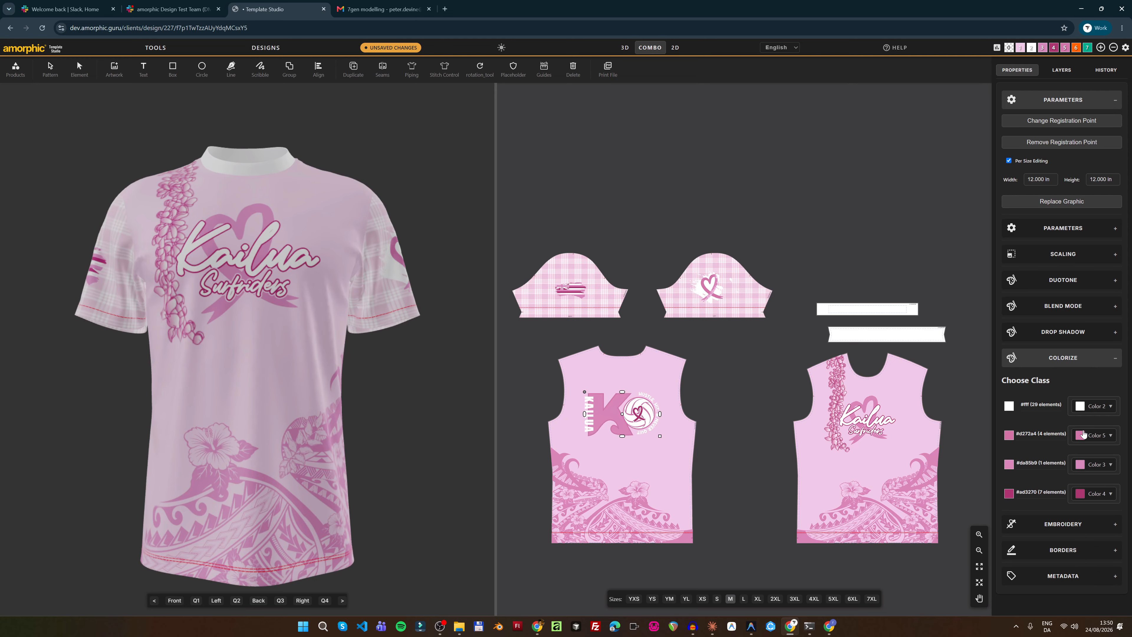
click(996, 48)
click(966, 161)
click(996, 48)
click(966, 193)
Link the back tribal wave artwork's colour class to Color 3
click(612, 481)
click(1092, 410)
click(1087, 481)
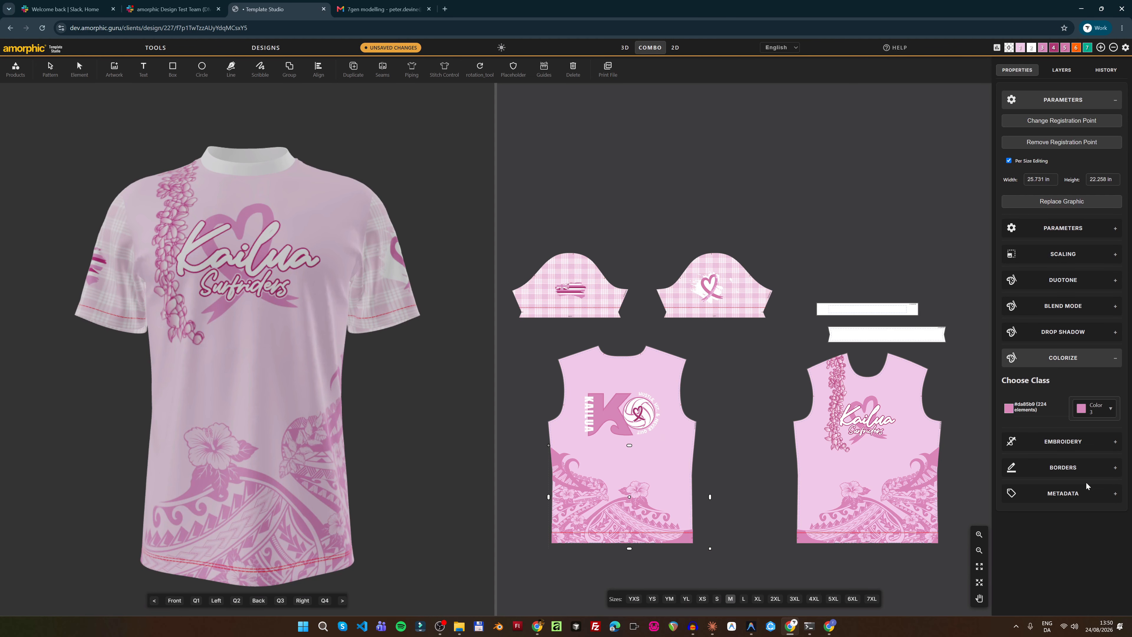
click(796, 170)
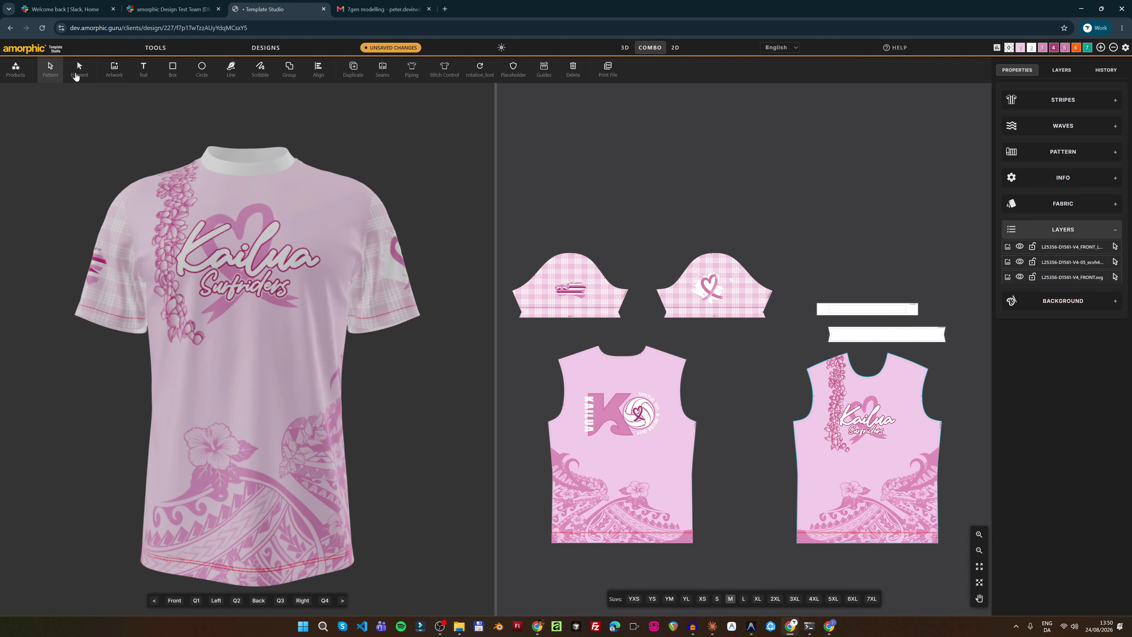
Link the front piece's wave artwork colour class to Color 3
click(77, 75)
click(869, 421)
click(54, 73)
click(900, 421)
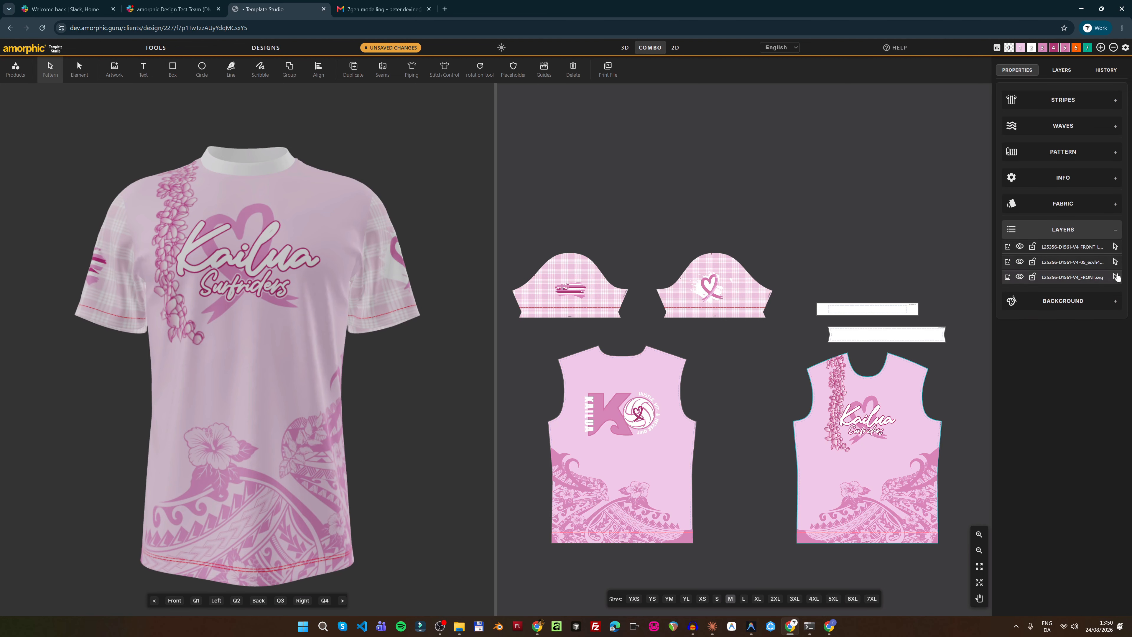
click(1115, 246)
click(1088, 411)
click(1088, 482)
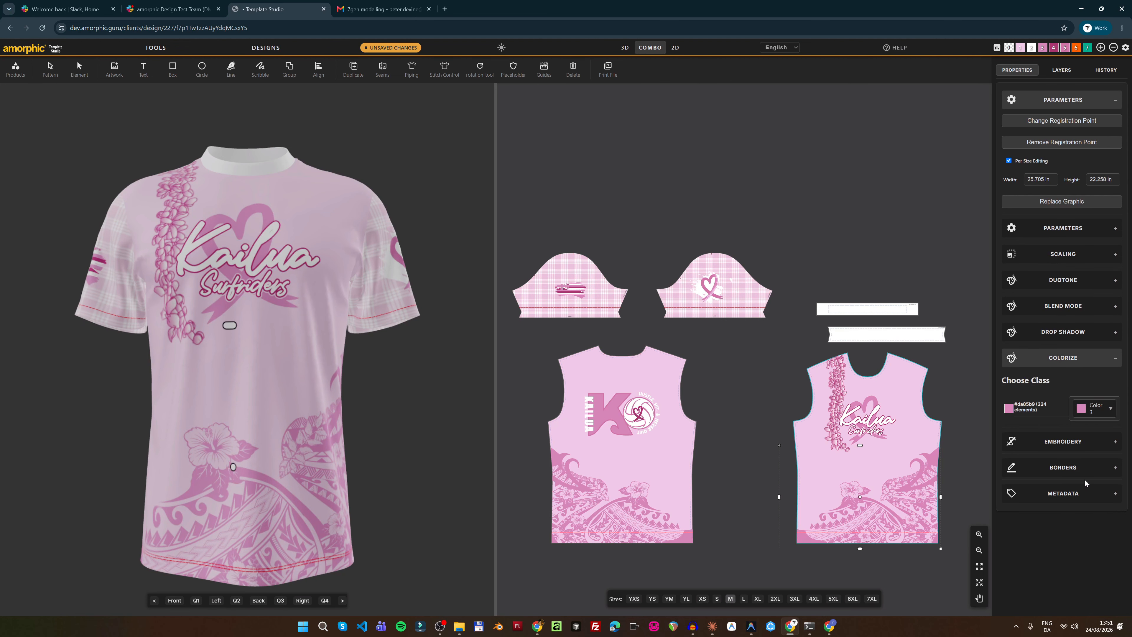
Map the Kailua lettering's #da85b9 class to Color 3
click(78, 74)
click(869, 420)
click(1066, 358)
click(1090, 406)
click(1088, 477)
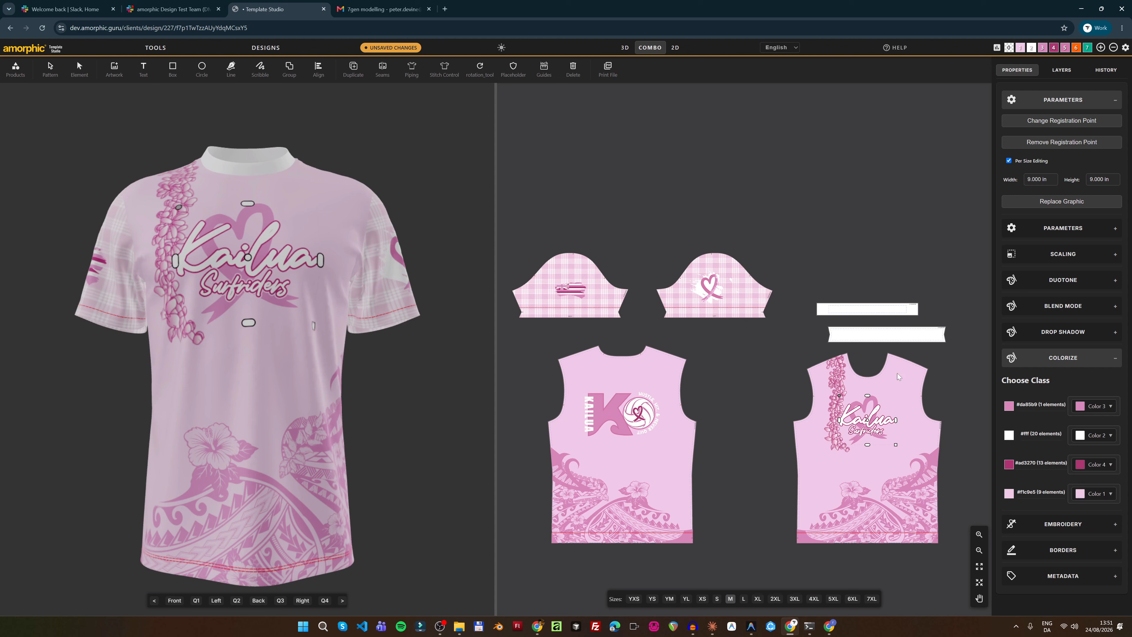
click(79, 69)
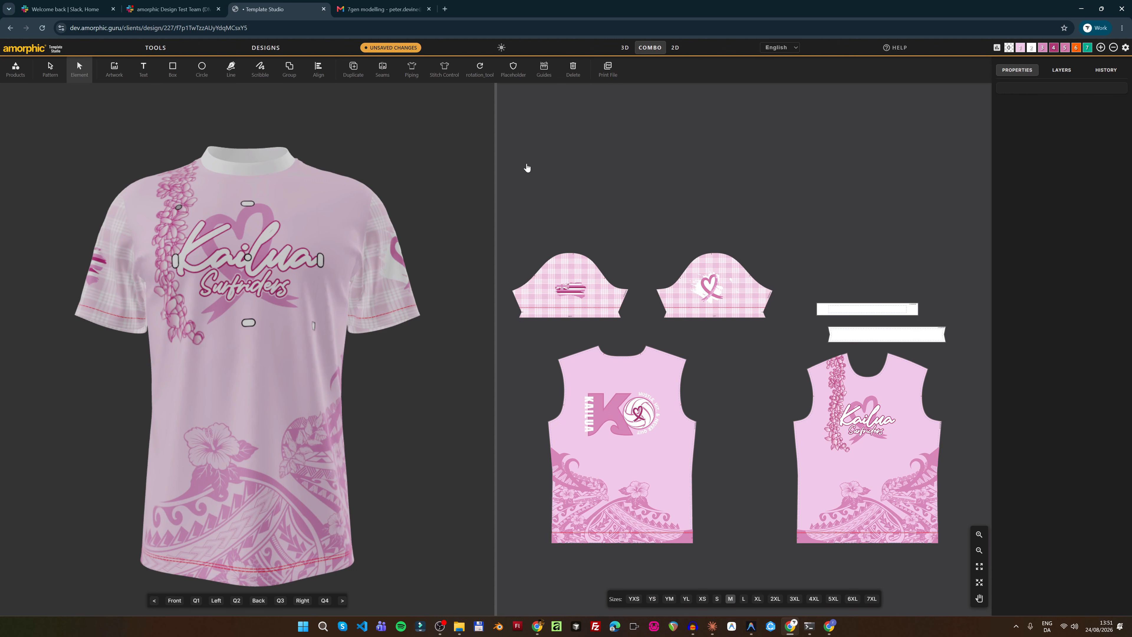
Apply the Harmony 1 palette, then zoom to the floral lei graphic and view its colour classes
click(997, 47)
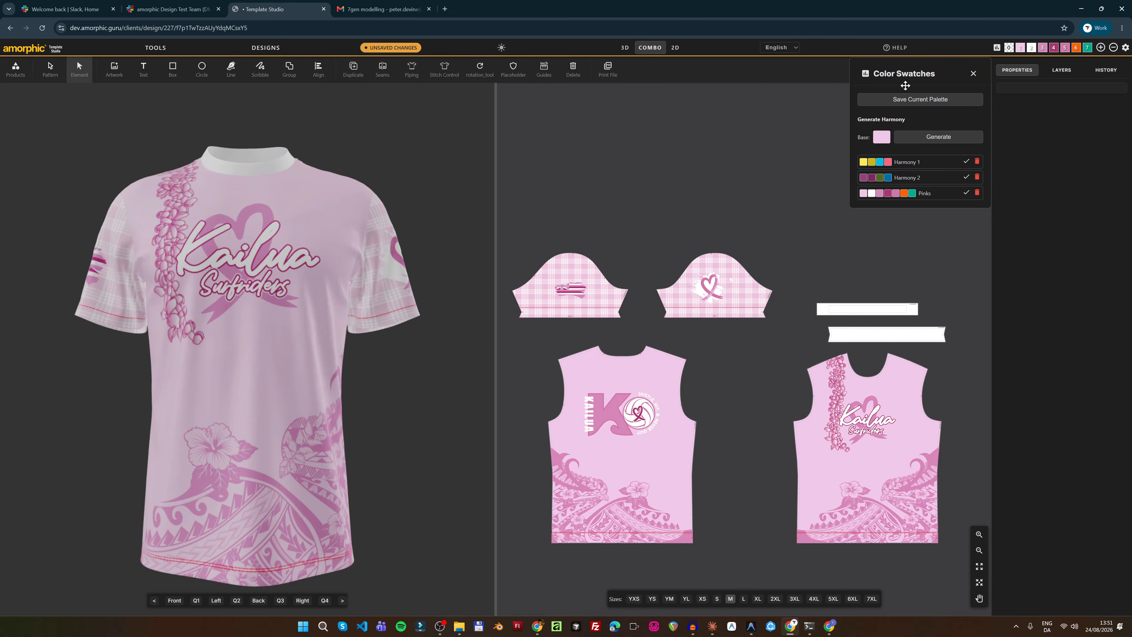
click(967, 162)
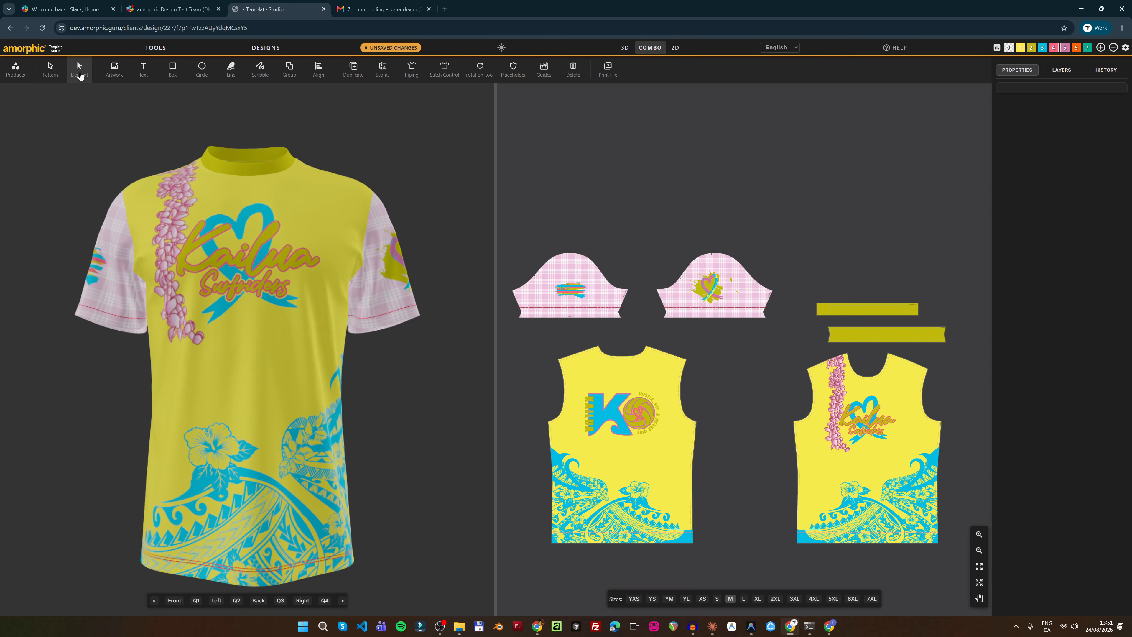
click(842, 384)
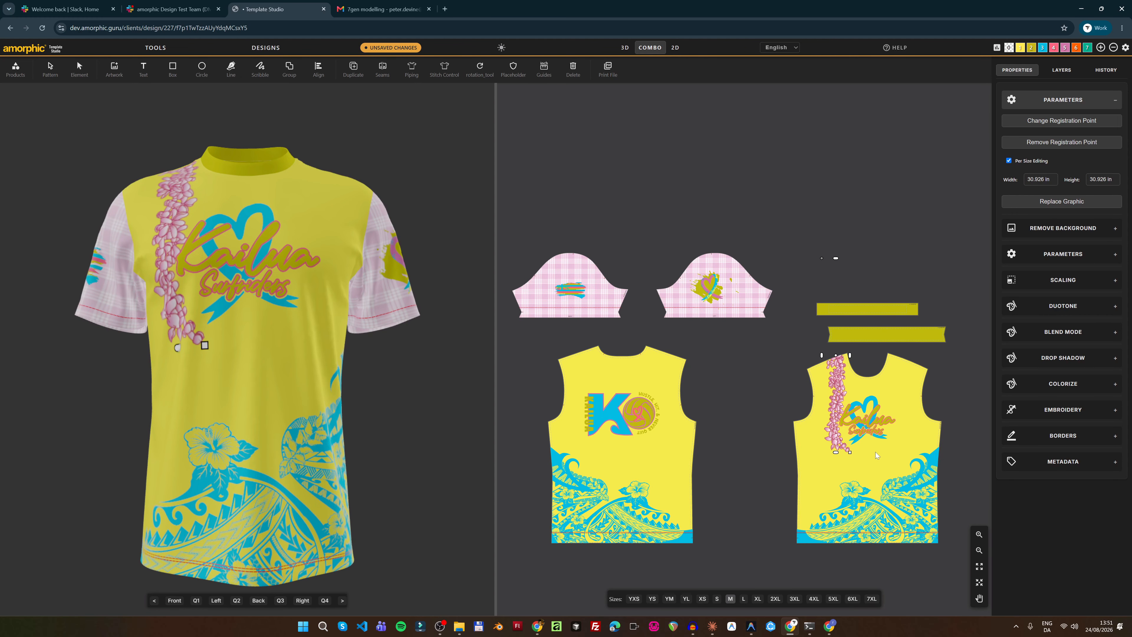
click(979, 583)
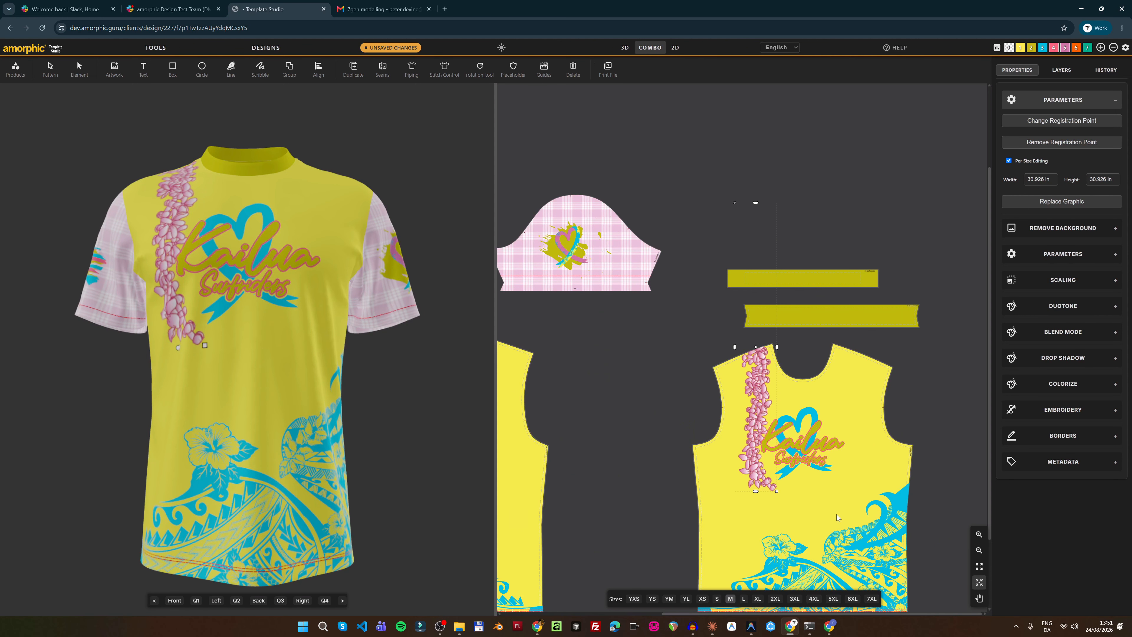
scroll(841, 462, up, 5)
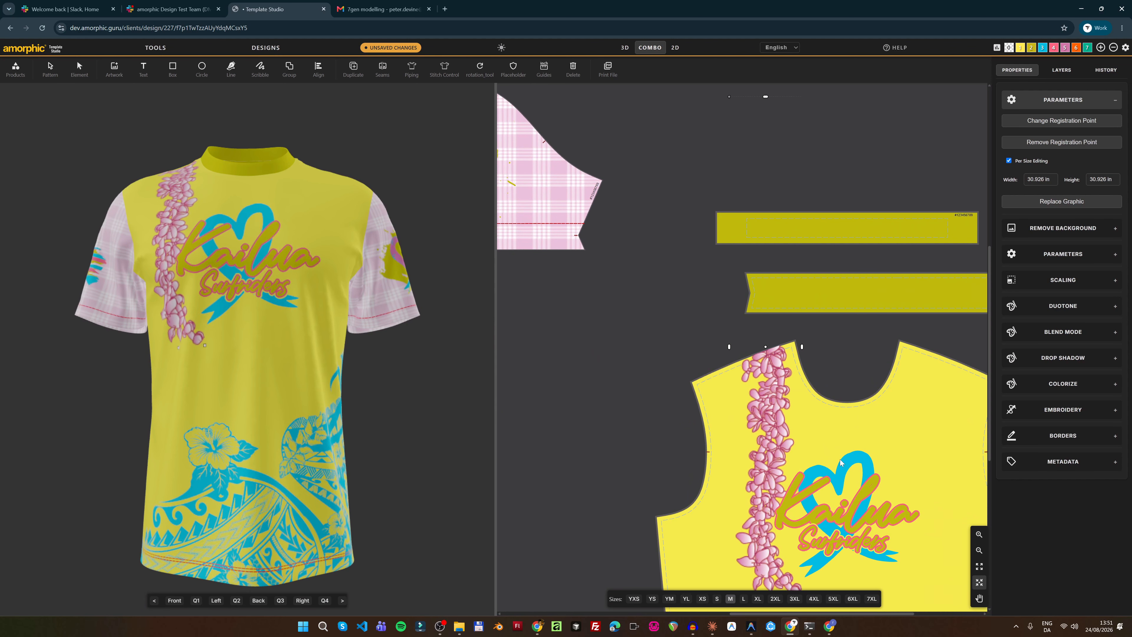
scroll(735, 346, down, 3)
click(1065, 384)
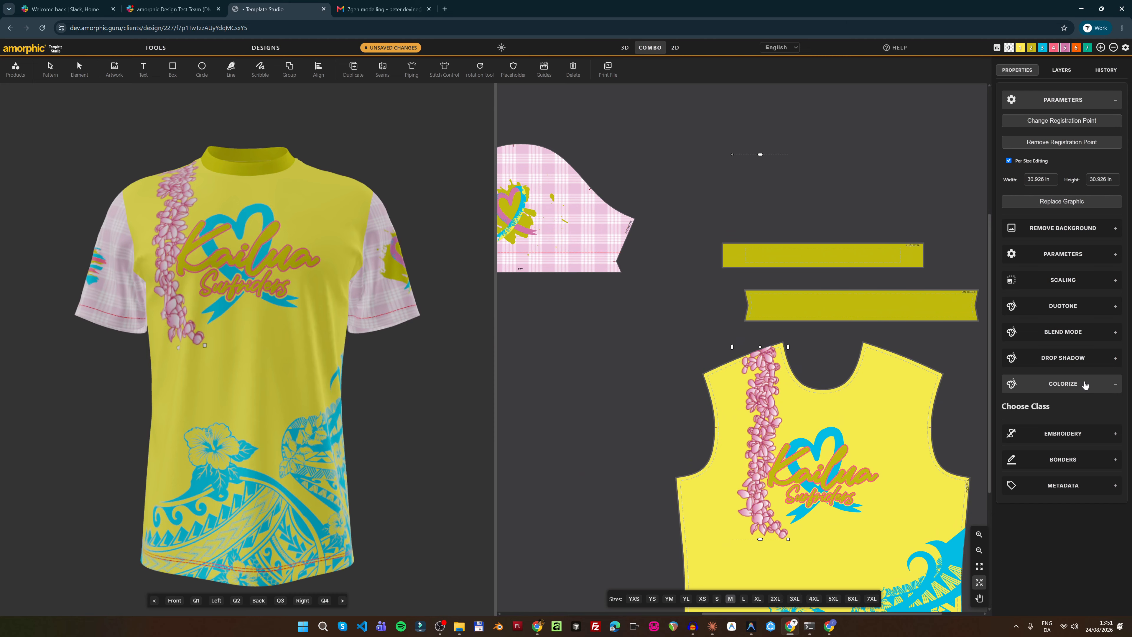
Hide the lei's colour classes and reapply the Pinks palette from Color Swatches
click(1084, 384)
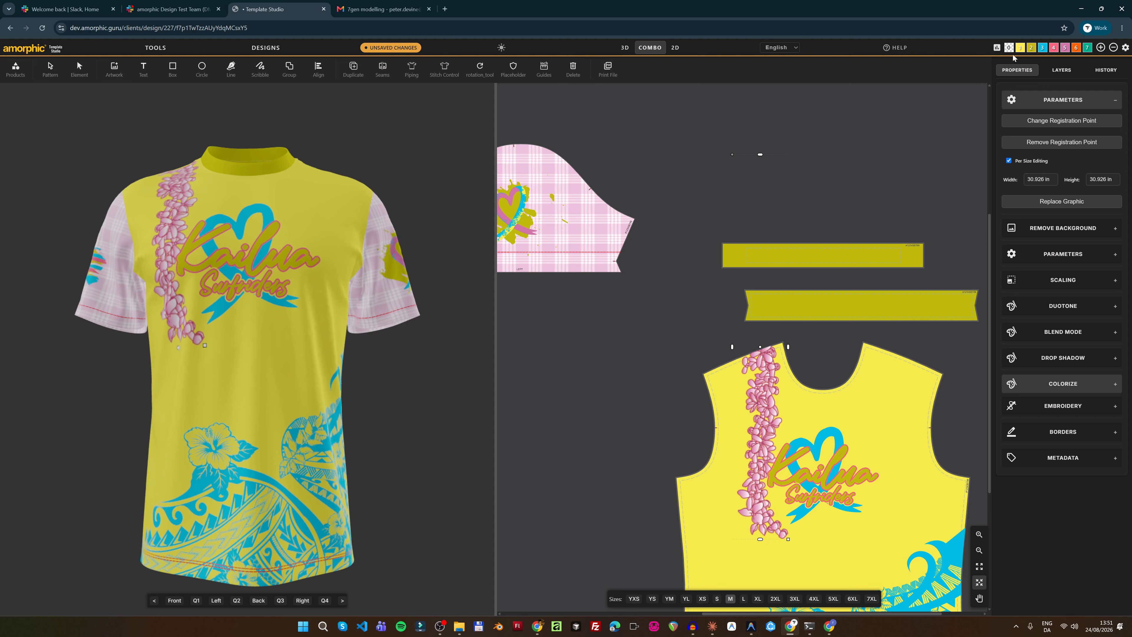
click(997, 48)
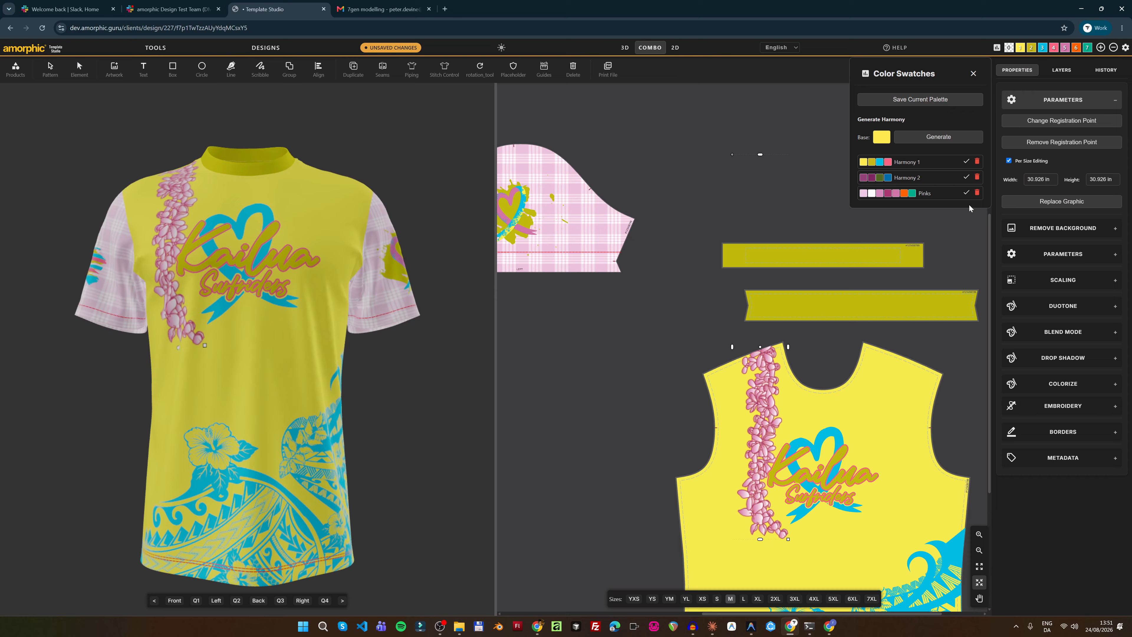
click(973, 75)
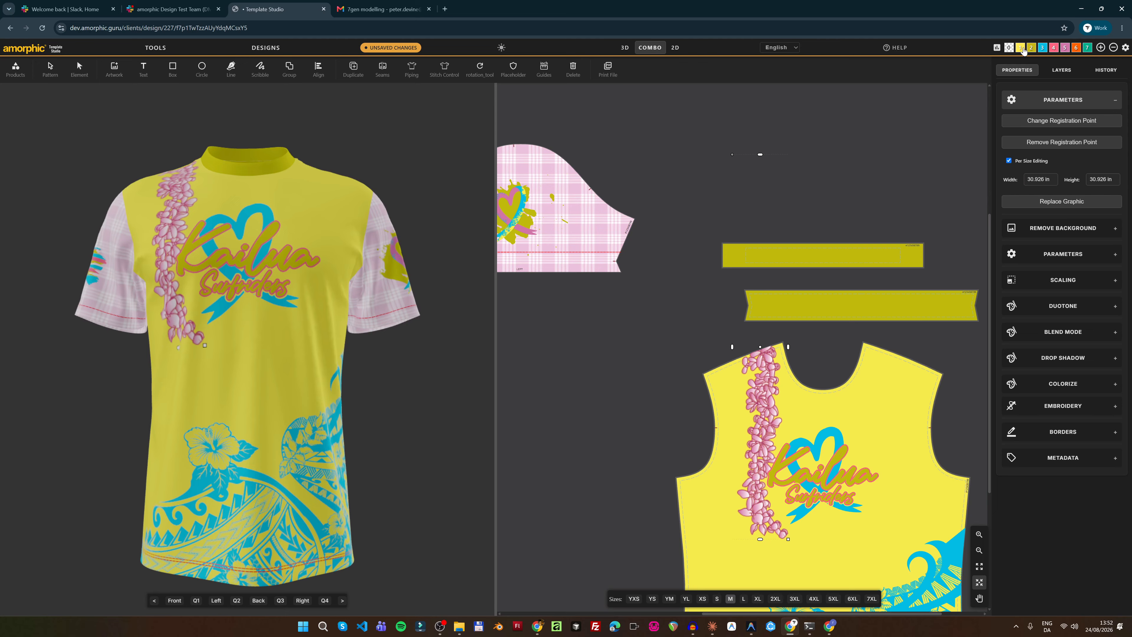
click(997, 47)
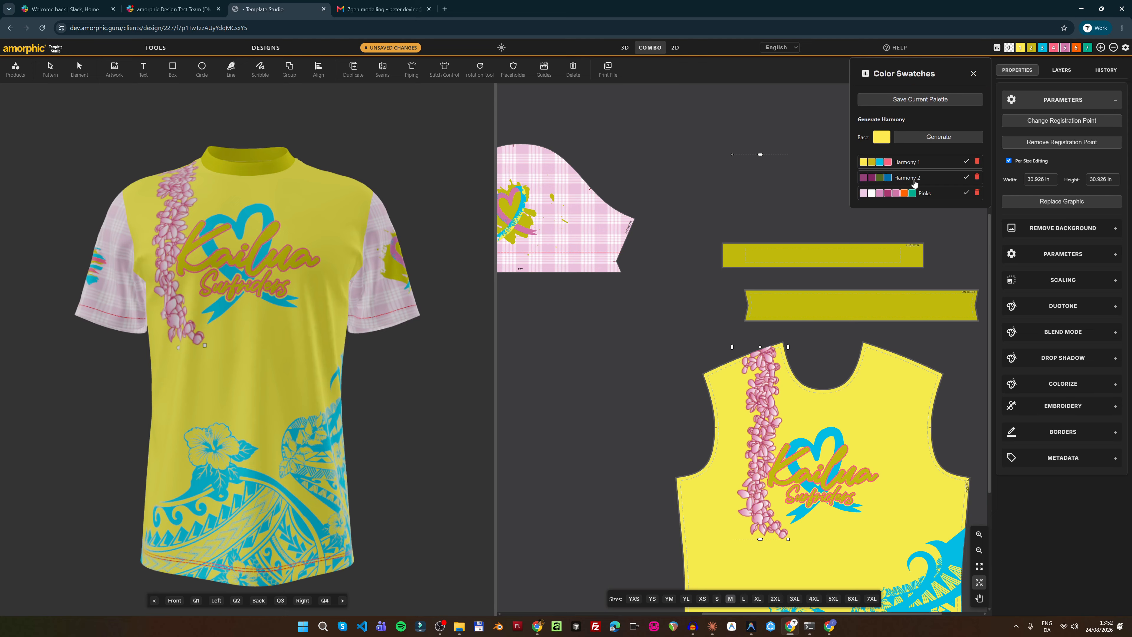
click(967, 193)
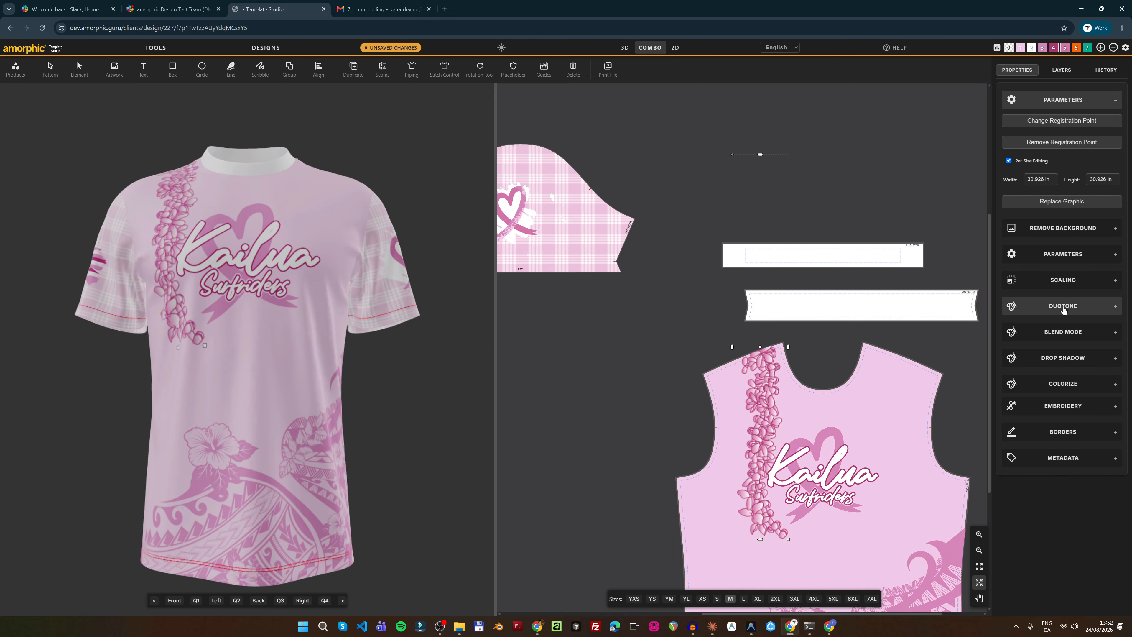
scroll(723, 217, down, 5)
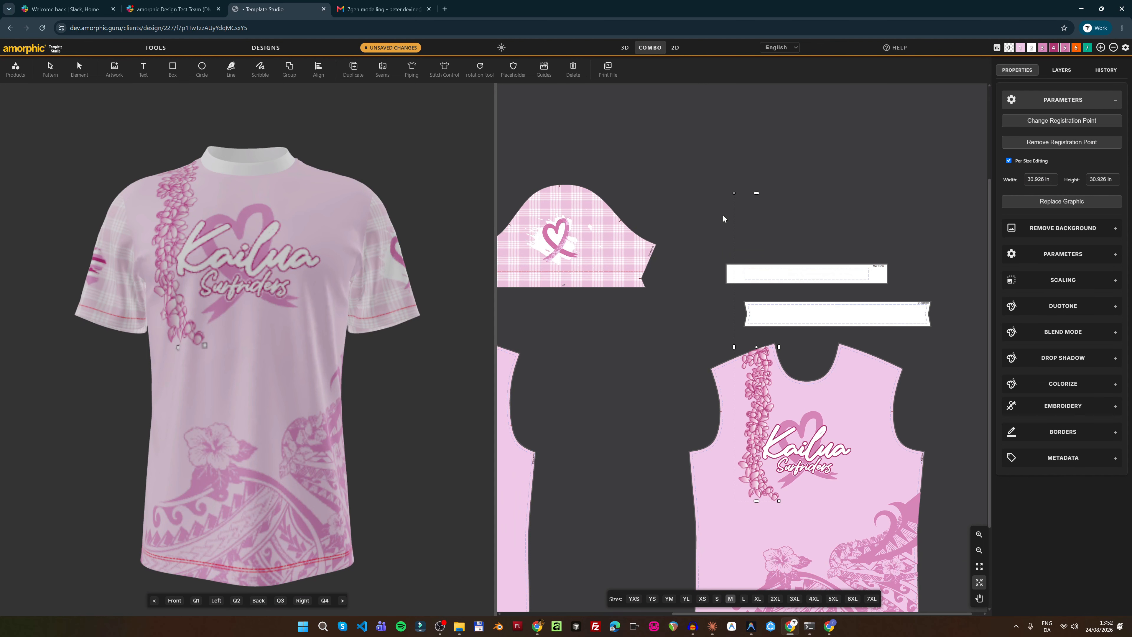
scroll(754, 287, up, 2)
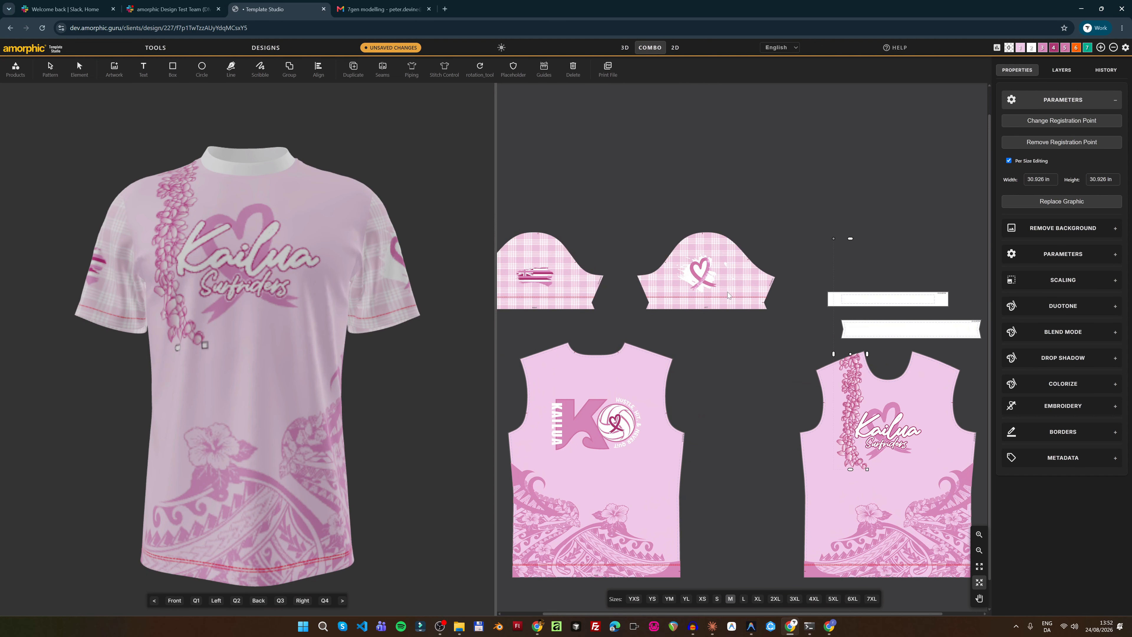
Select the heart sleeve graphic and enable duotone on it
click(80, 68)
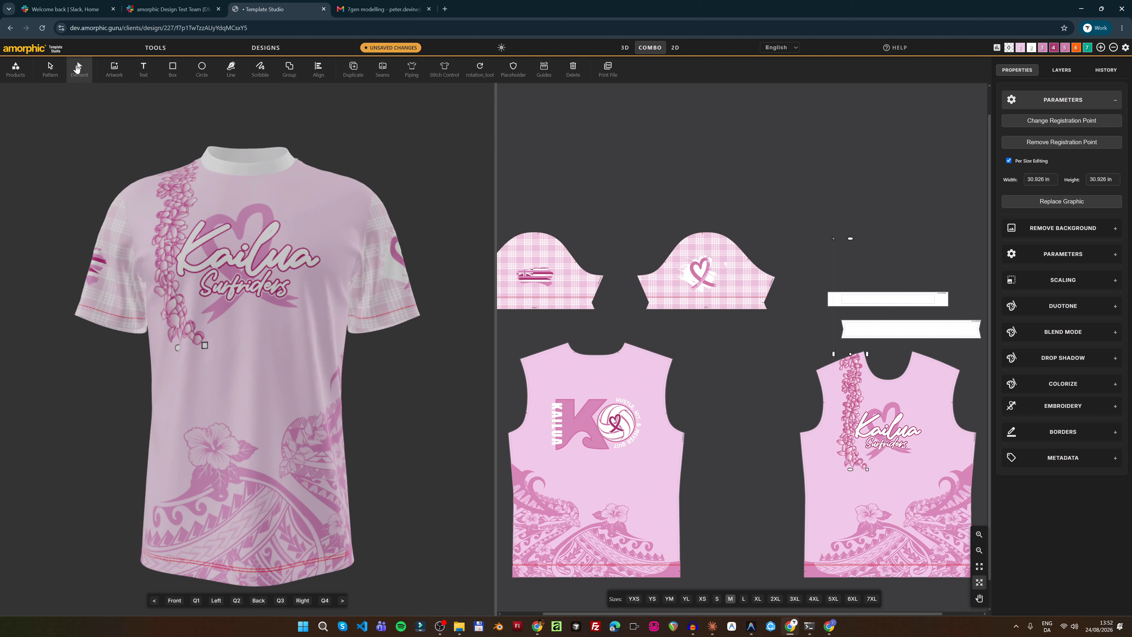
click(750, 275)
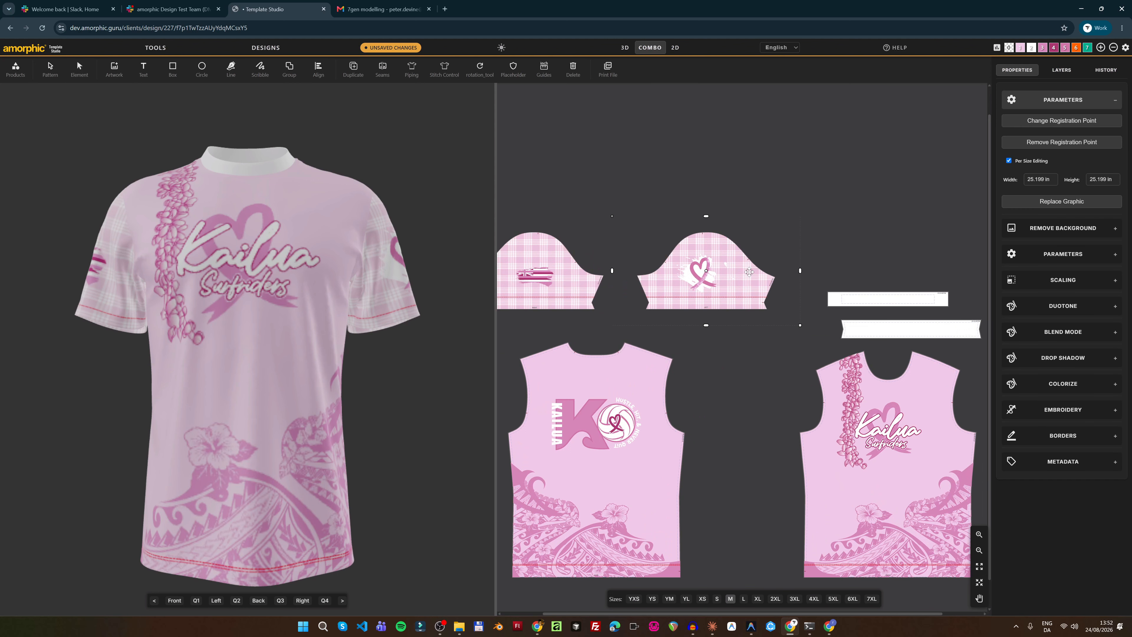
click(1079, 383)
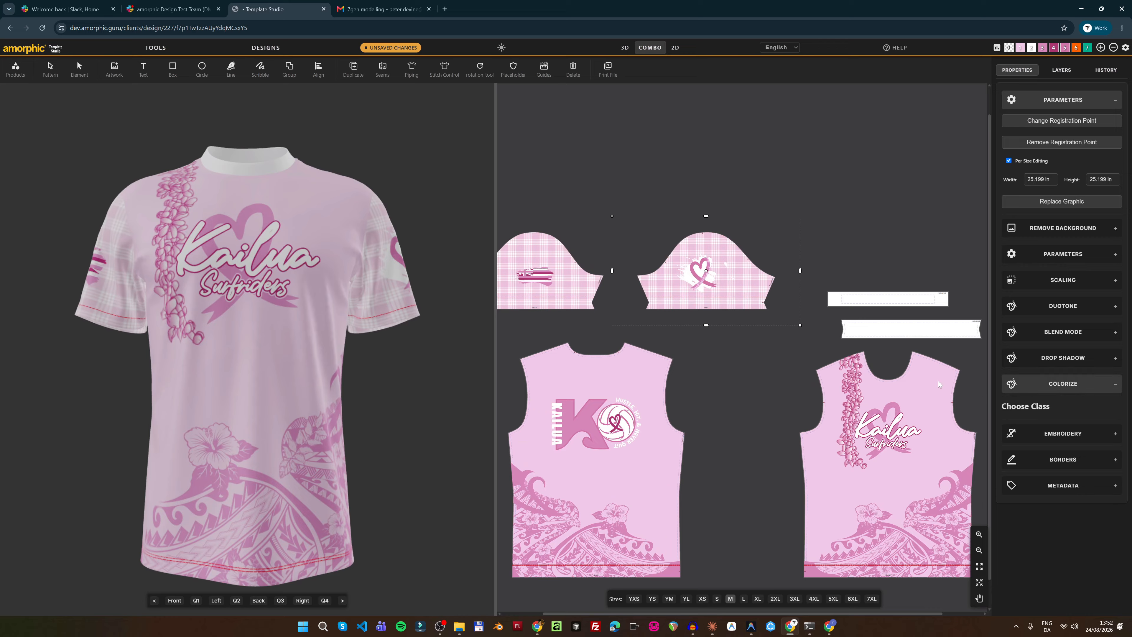
click(1074, 307)
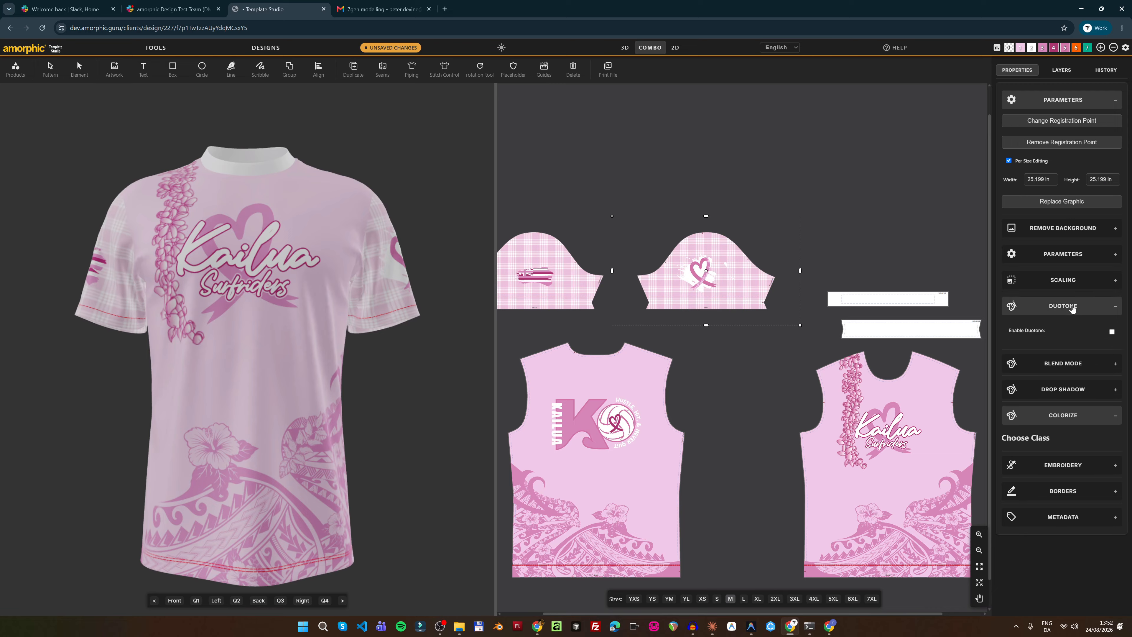
click(1112, 333)
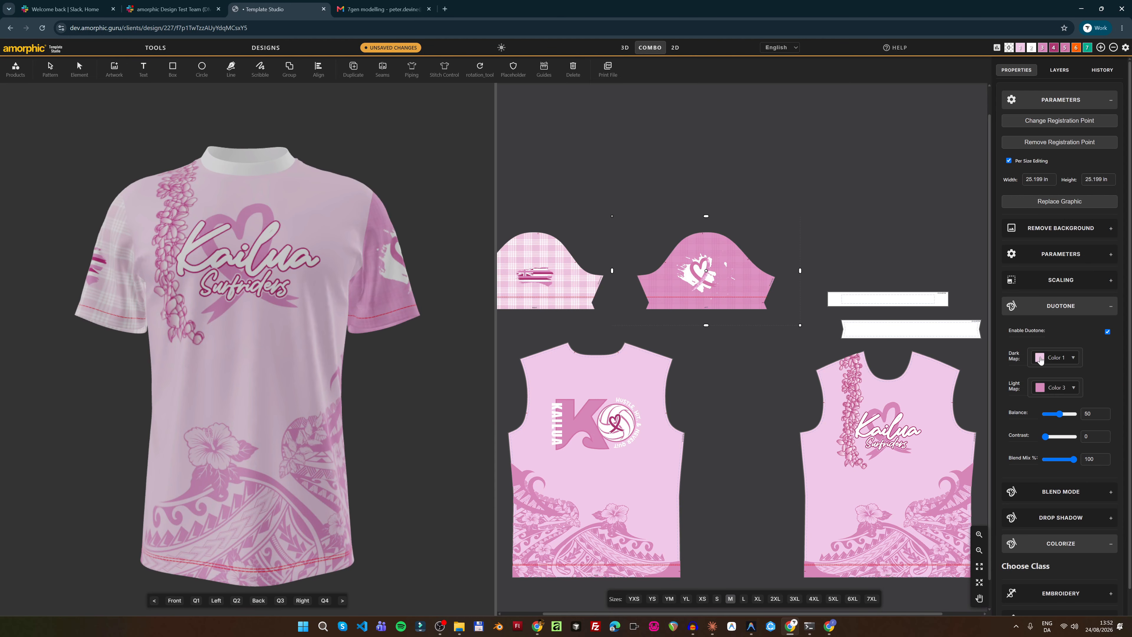
Set the duotone light map to Color 2
click(1041, 359)
click(1042, 417)
click(1041, 394)
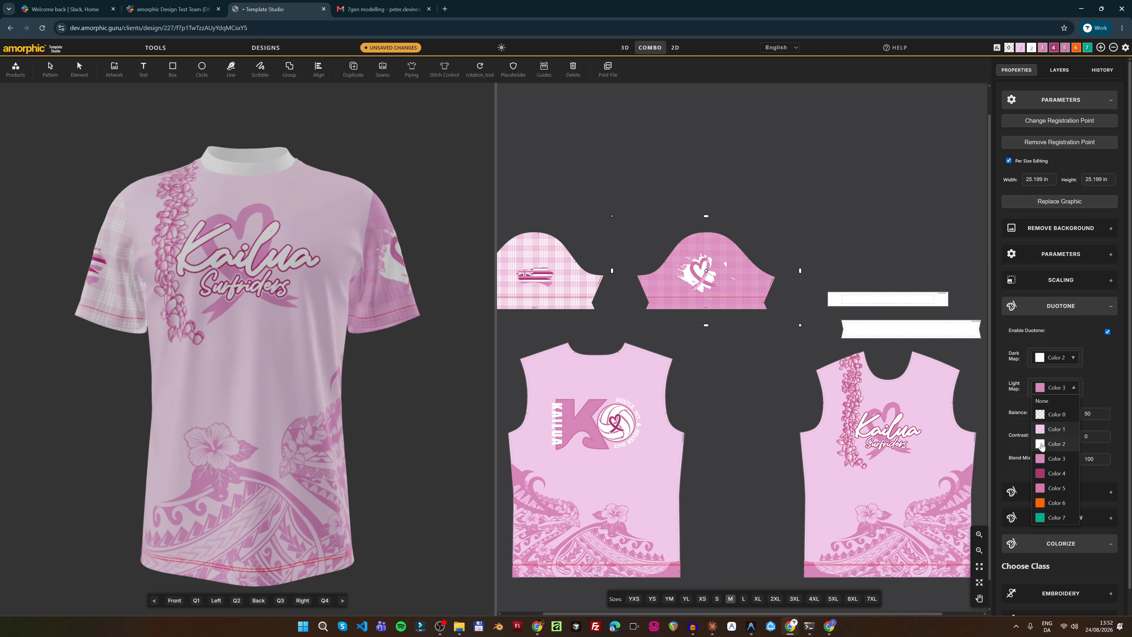
click(1041, 444)
Settle the duotone dark map on Color 4 after trying Colors 1, 3 and 5
click(1052, 357)
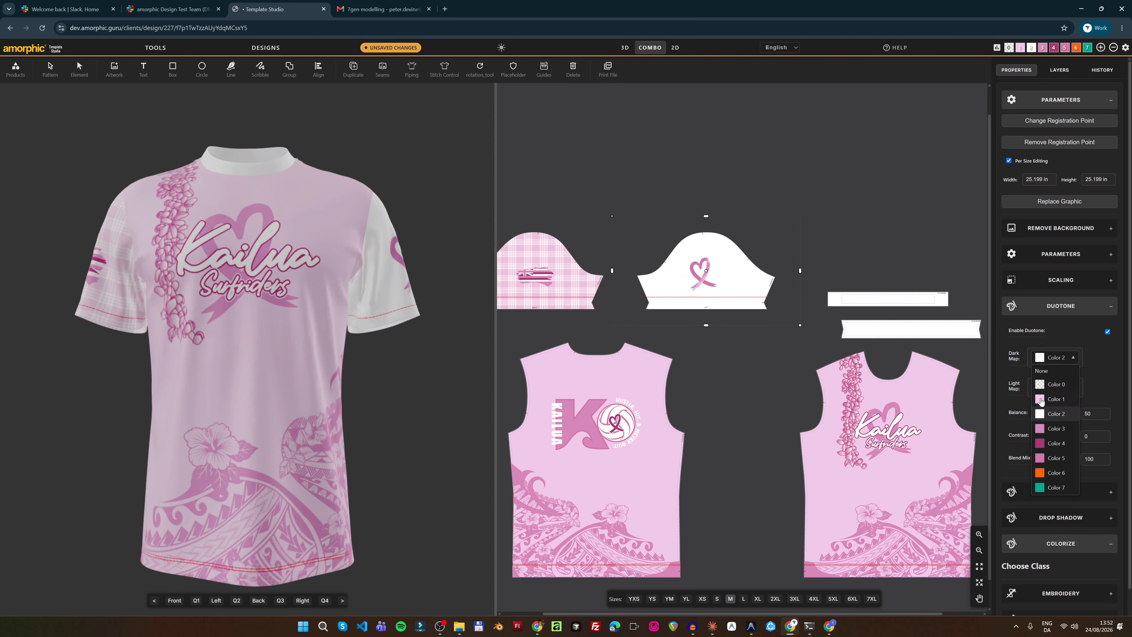
click(1040, 399)
click(1039, 358)
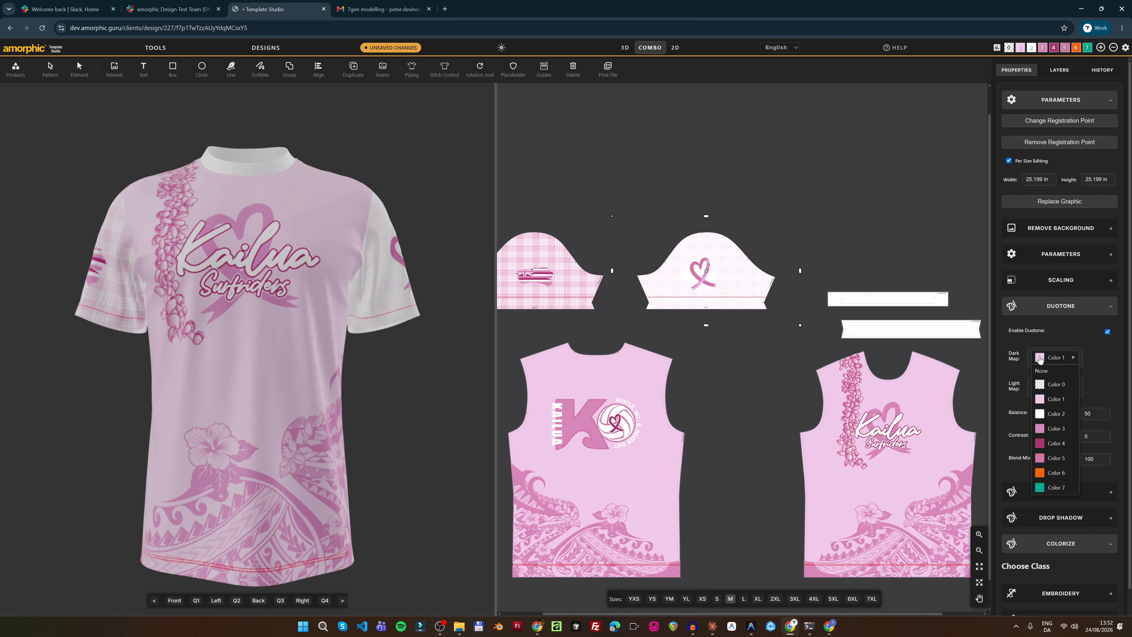
click(1041, 429)
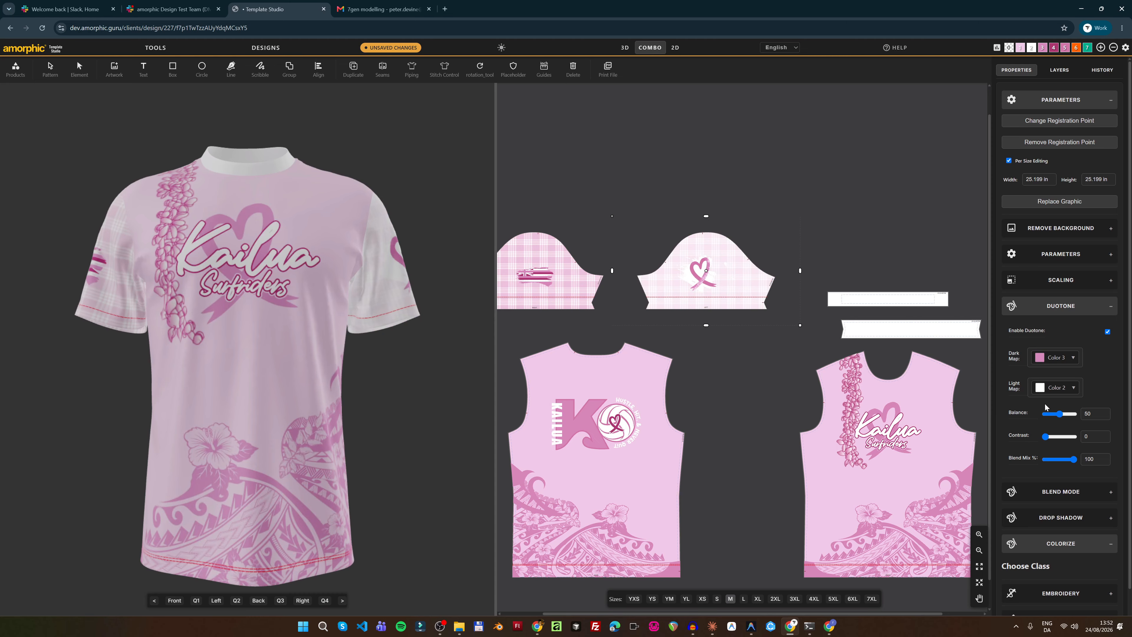
click(1041, 360)
click(1040, 444)
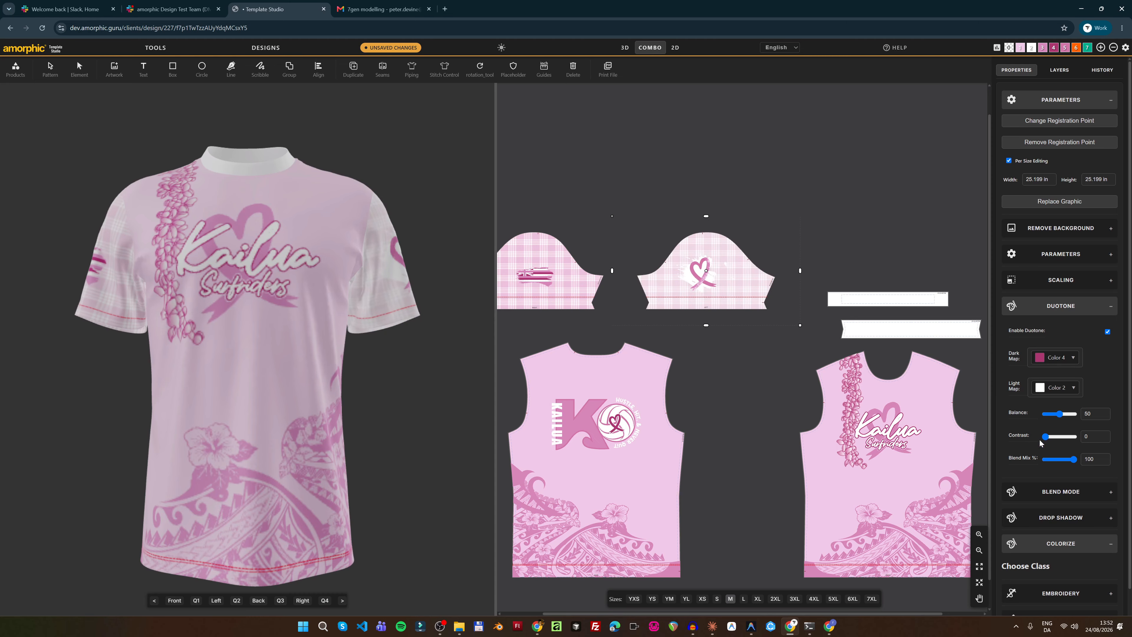
click(1041, 359)
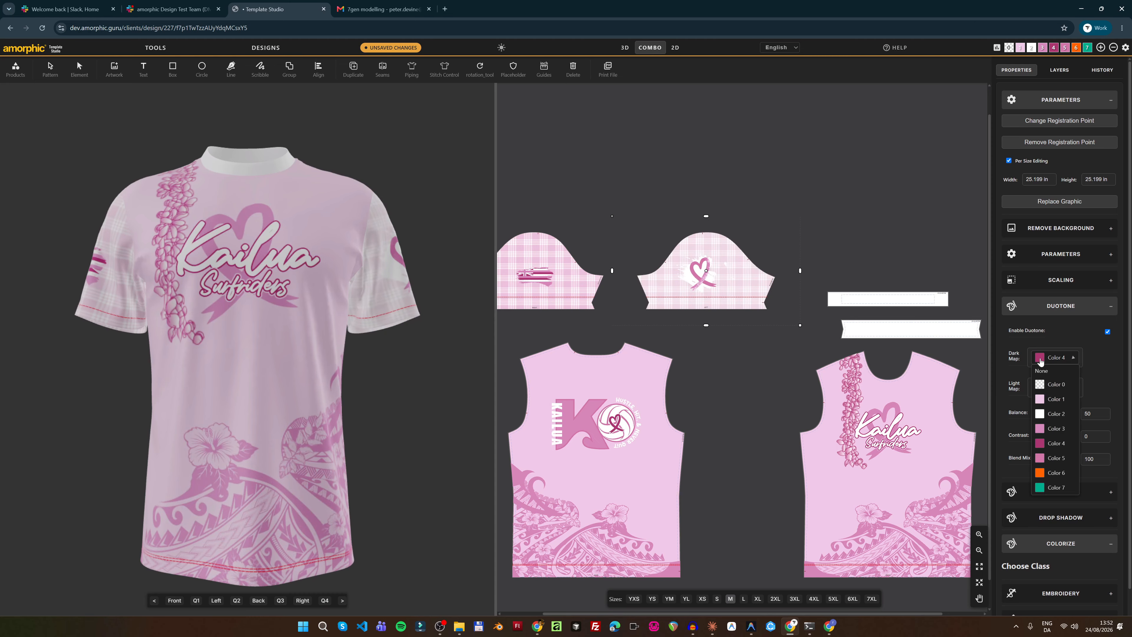
click(1040, 458)
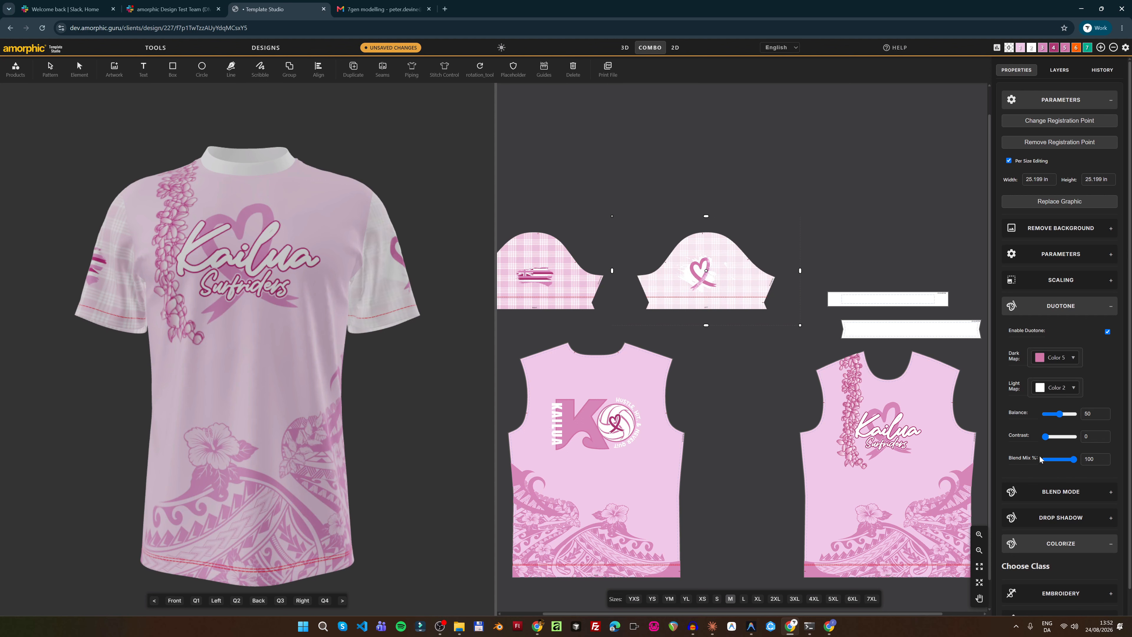
click(1041, 359)
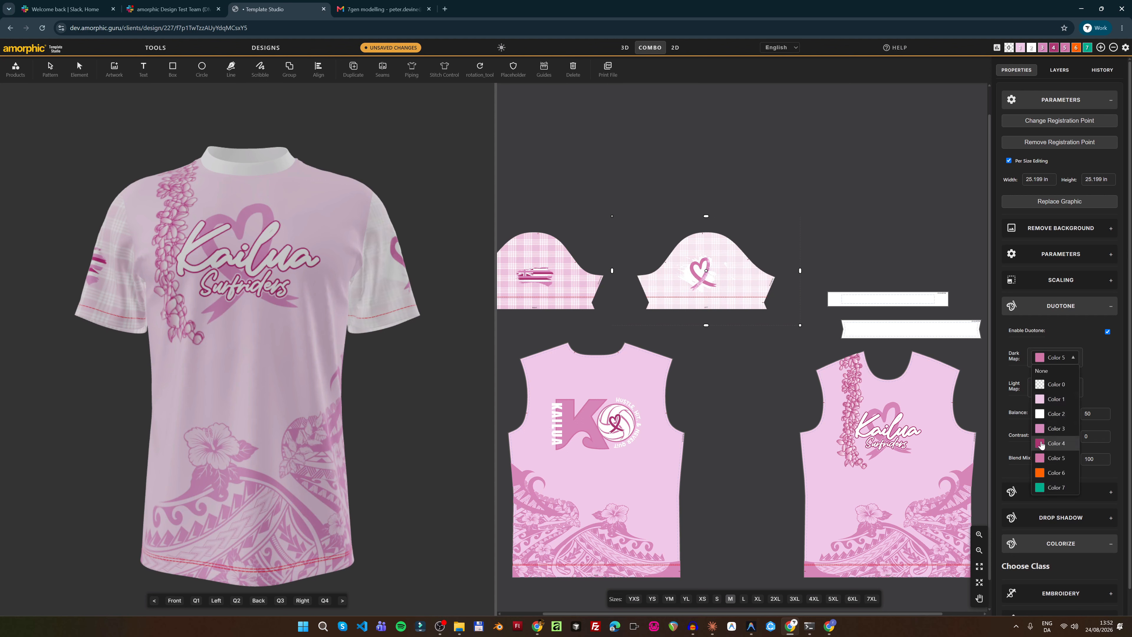
click(1042, 443)
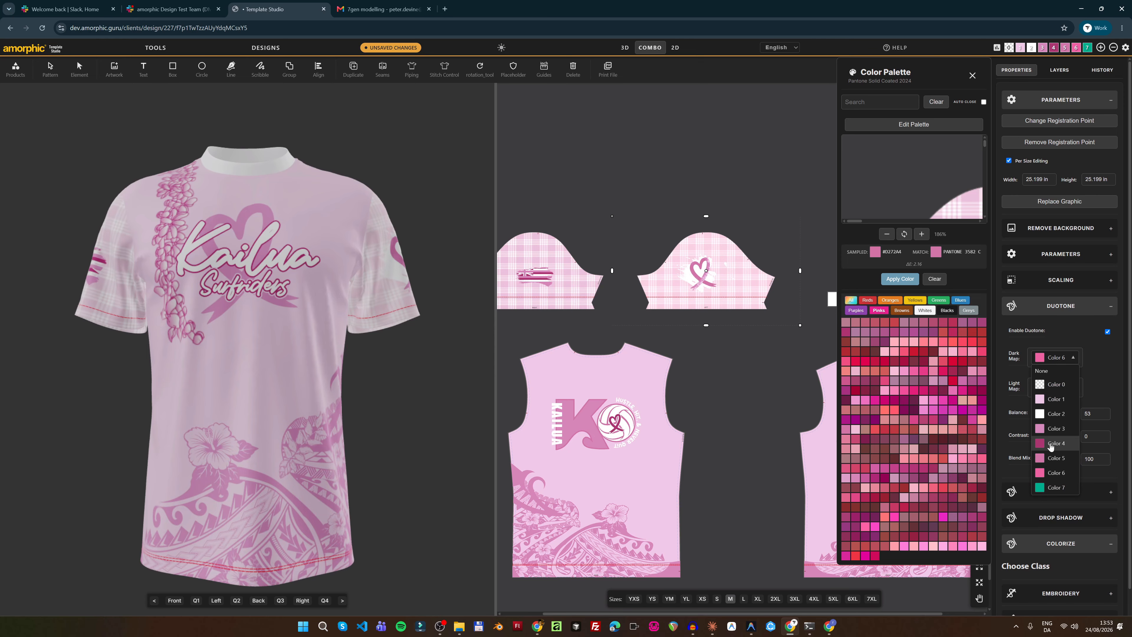
Set the duotone balance to 54
click(1050, 445)
drag(1060, 414, 1062, 416)
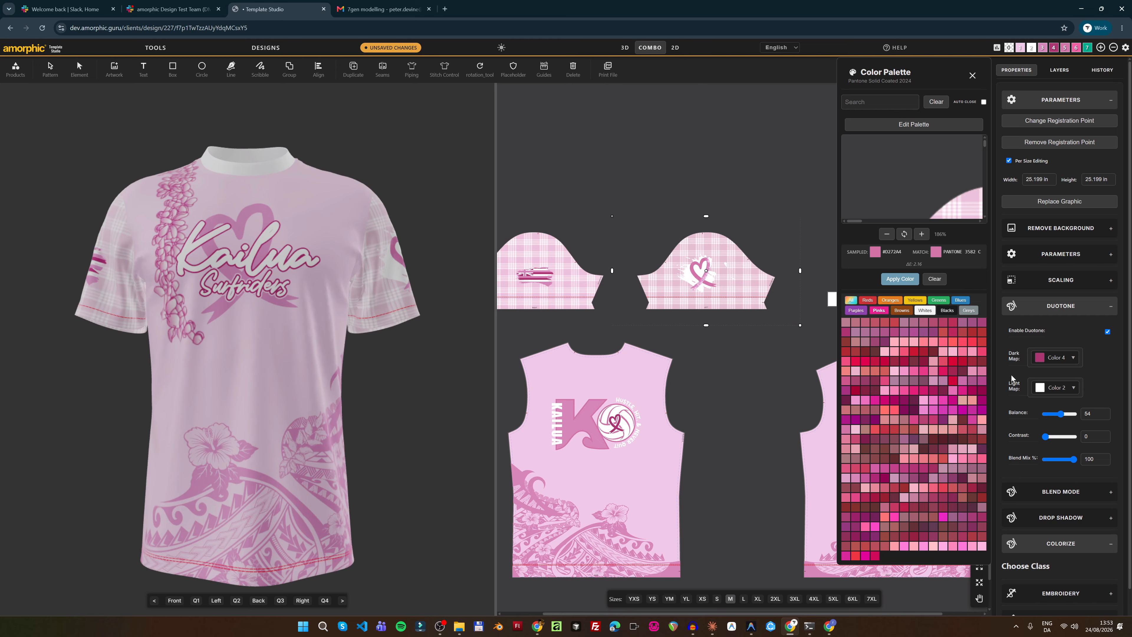
drag(1065, 416, 1062, 416)
Select the flag sleeve artwork and enable duotone on it
click(972, 75)
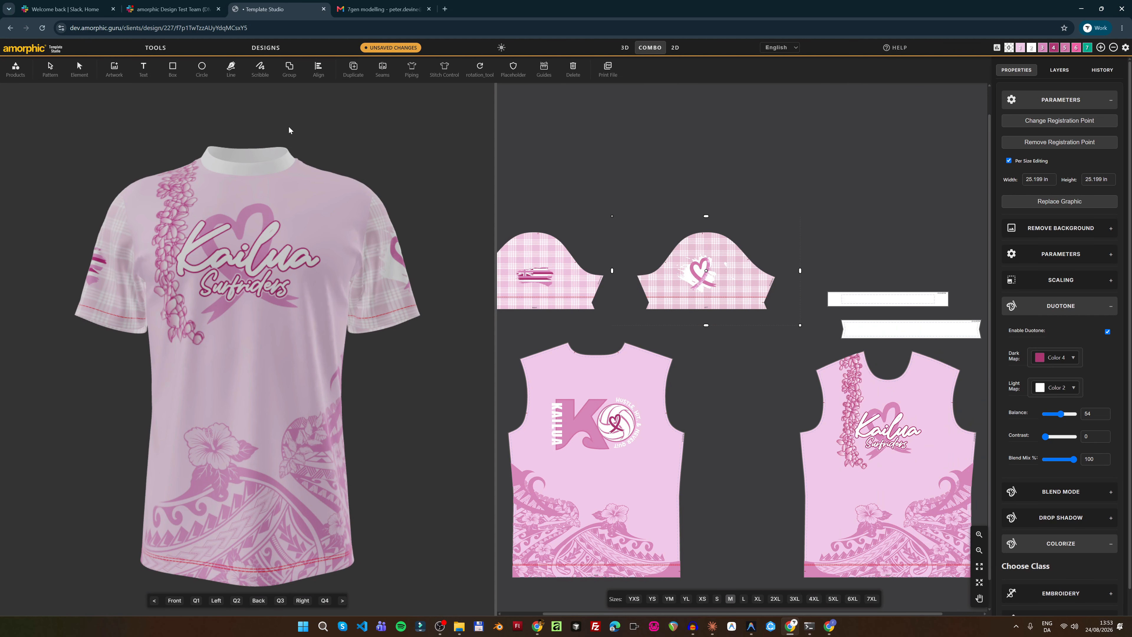
click(65, 73)
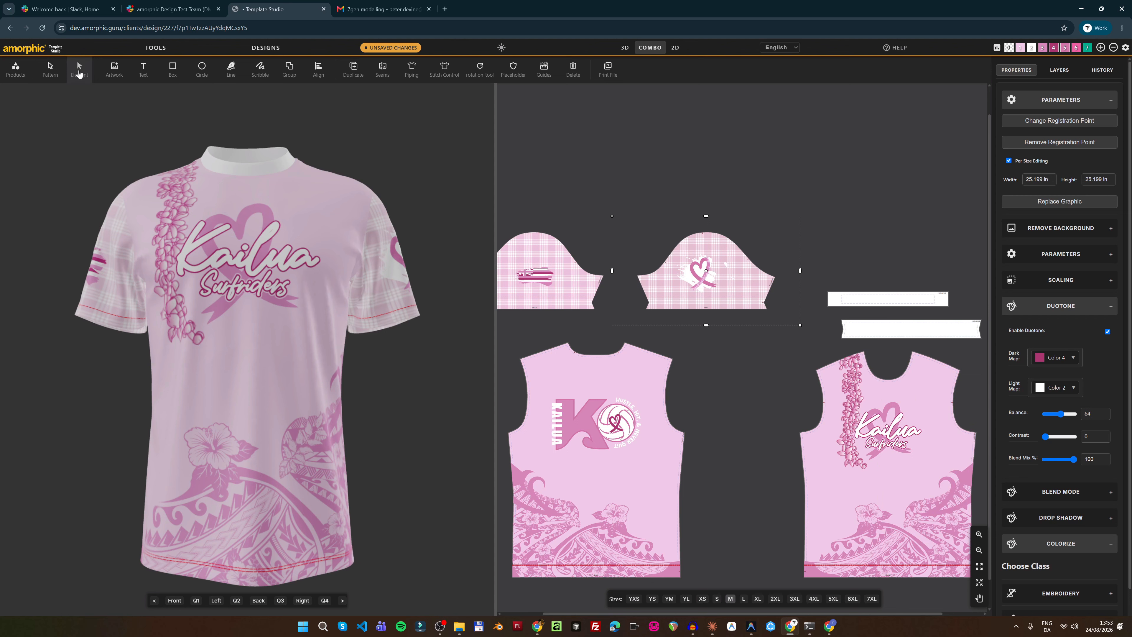
click(545, 247)
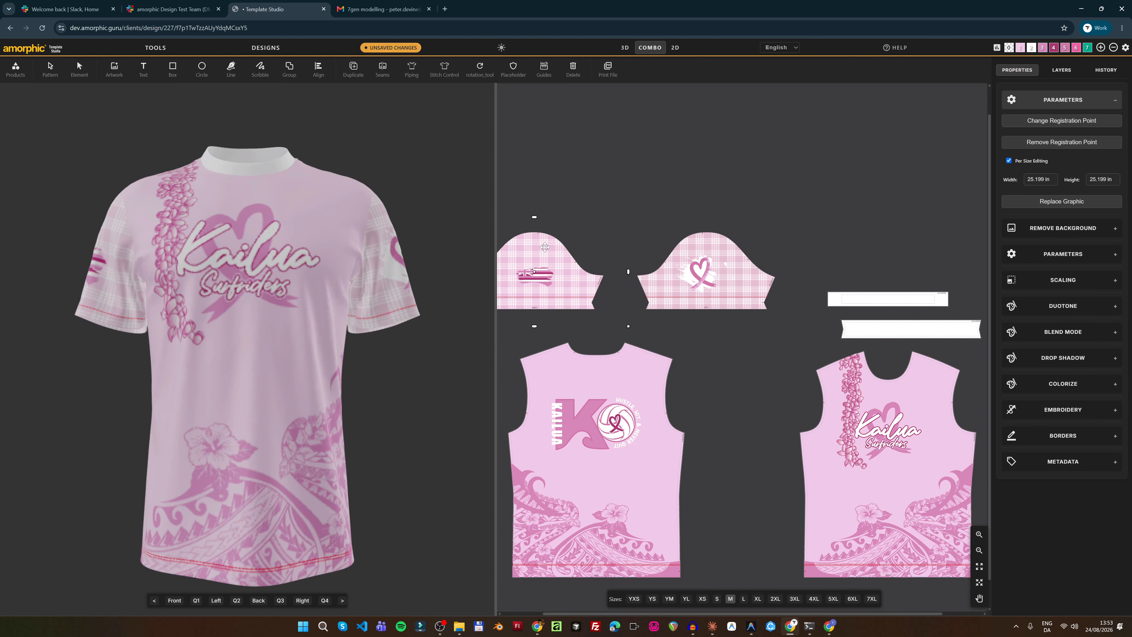
click(1066, 308)
click(1111, 333)
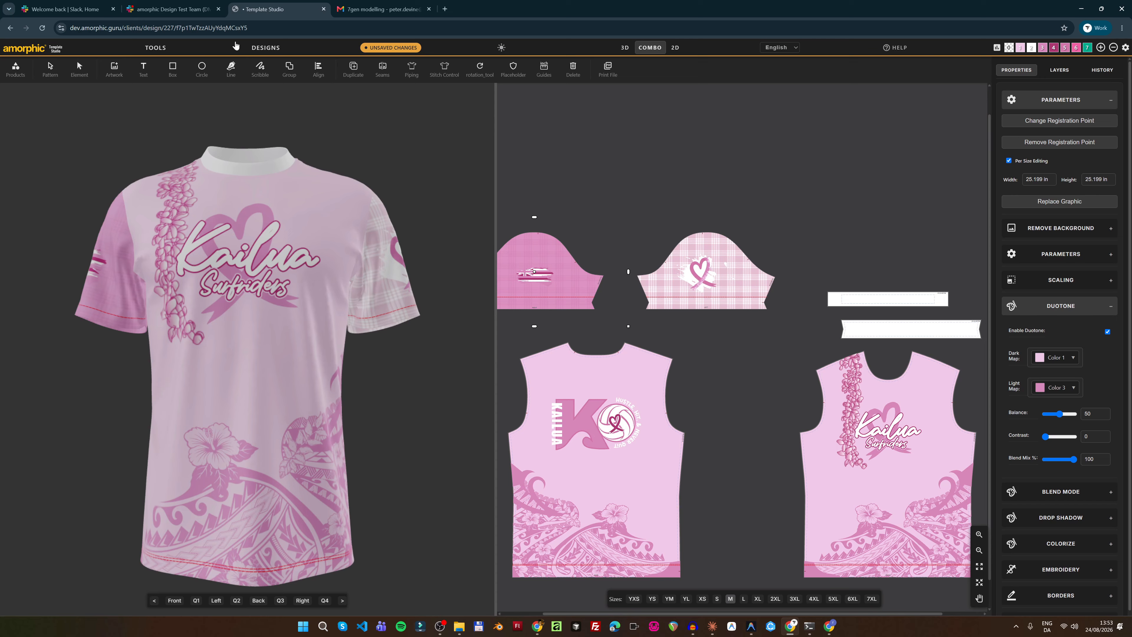
Check the heart sleeve artwork's duotone settings for reference
click(79, 68)
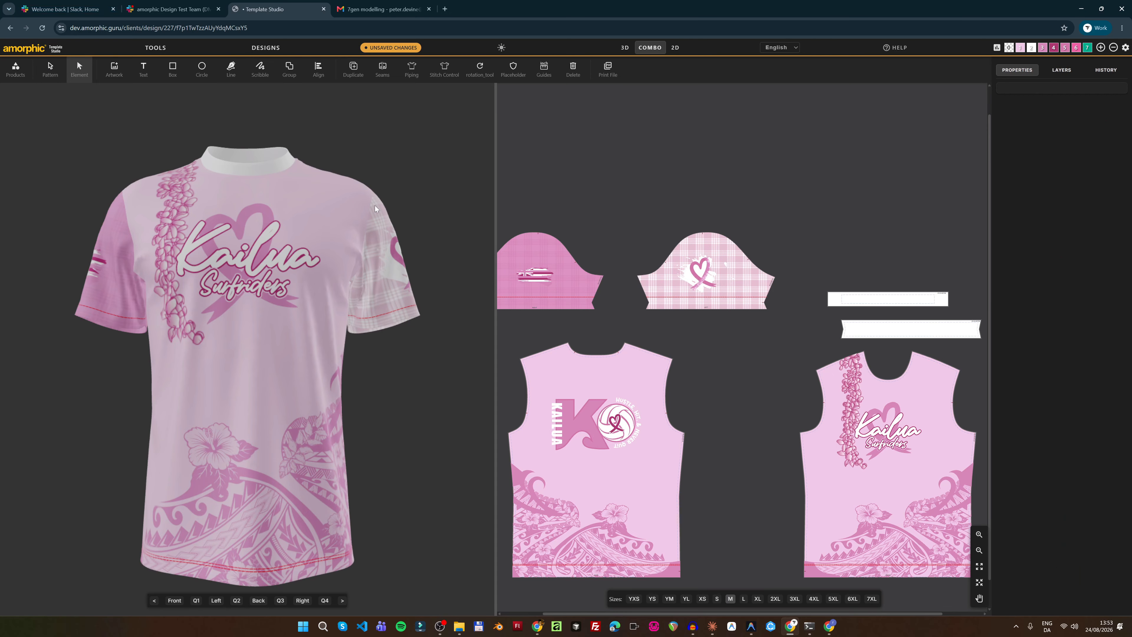
click(719, 252)
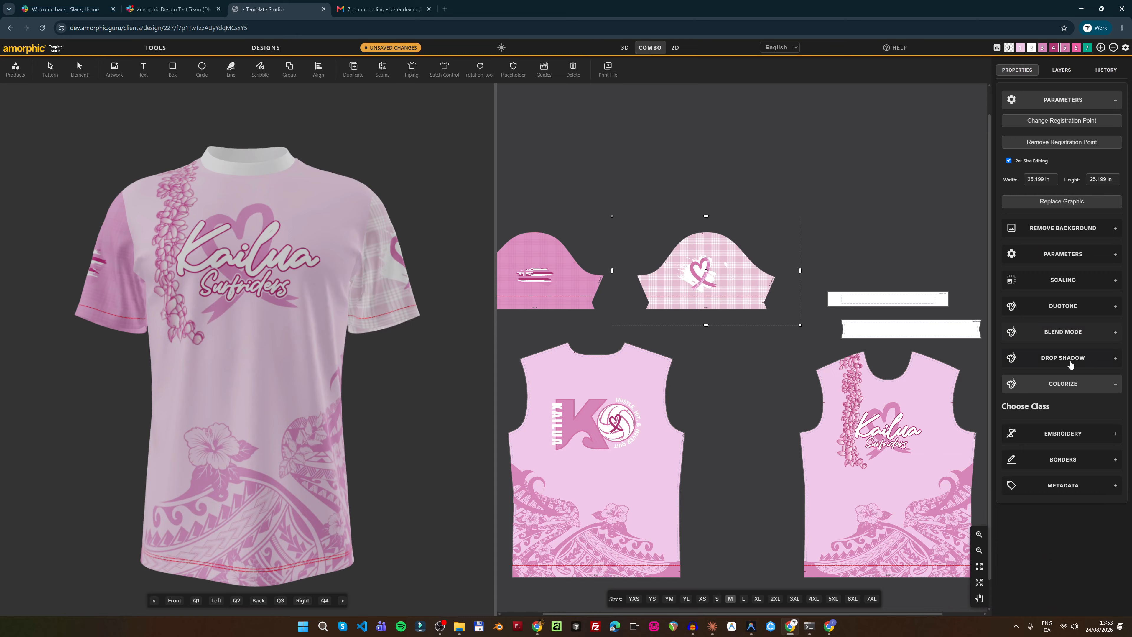
click(1067, 307)
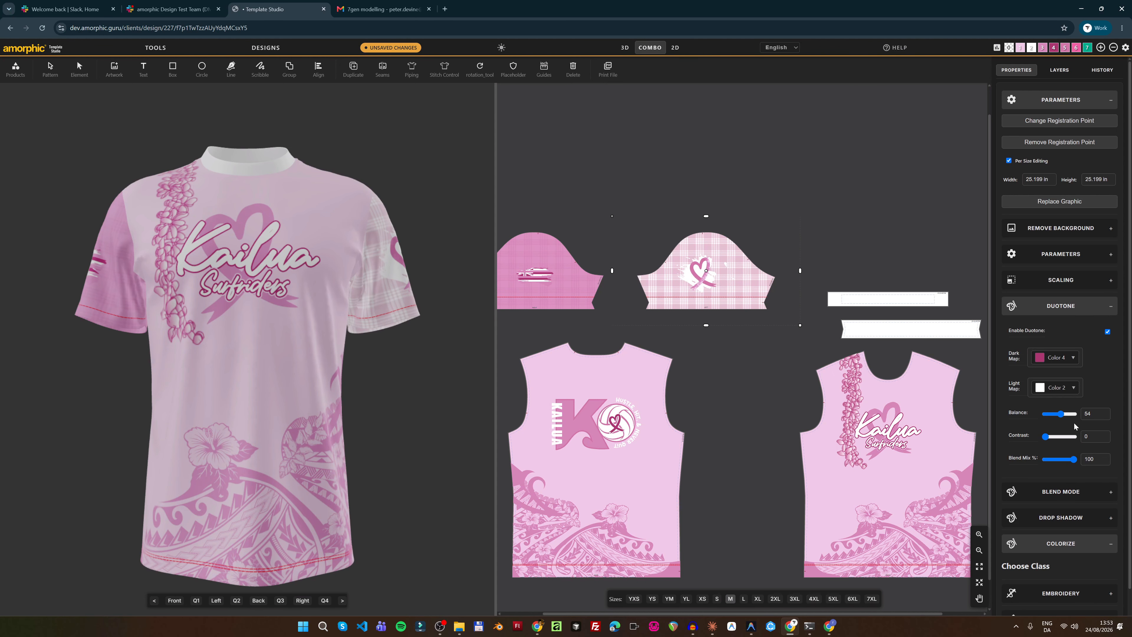
Give the flag sleeve dark map Color 4, light map Color 2, balance 54, and inspect the shirt
click(78, 69)
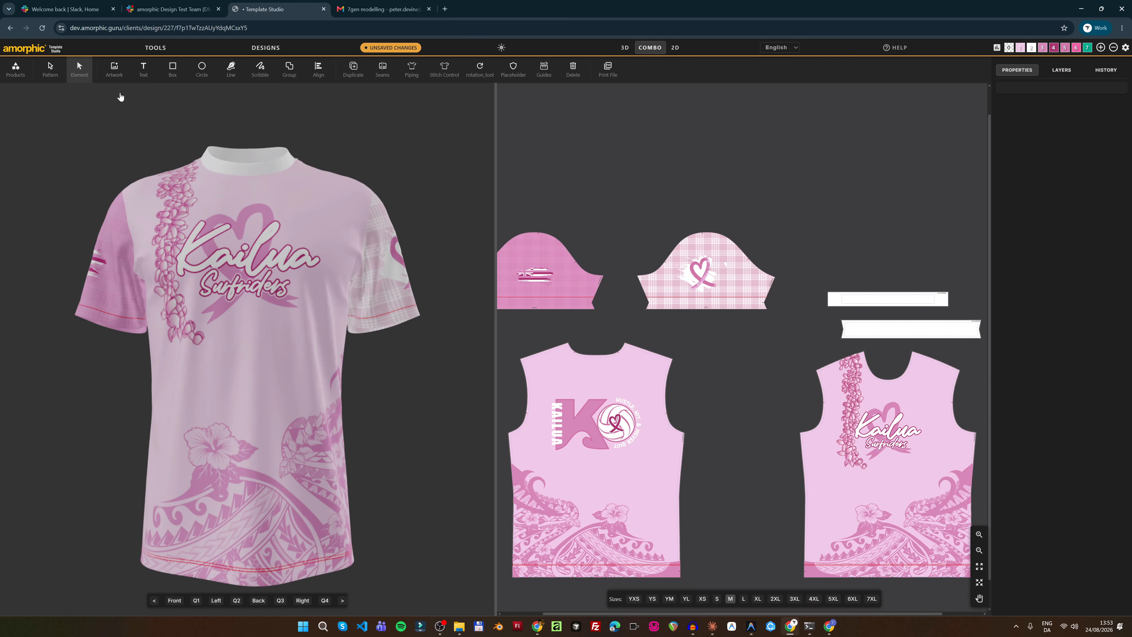
click(554, 254)
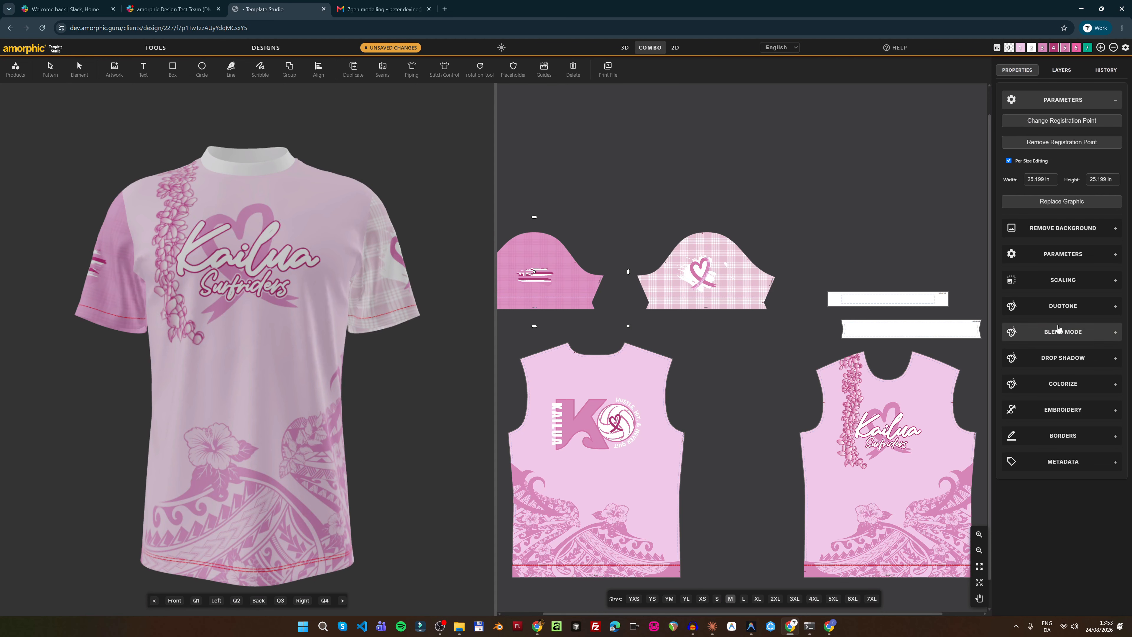
click(1063, 306)
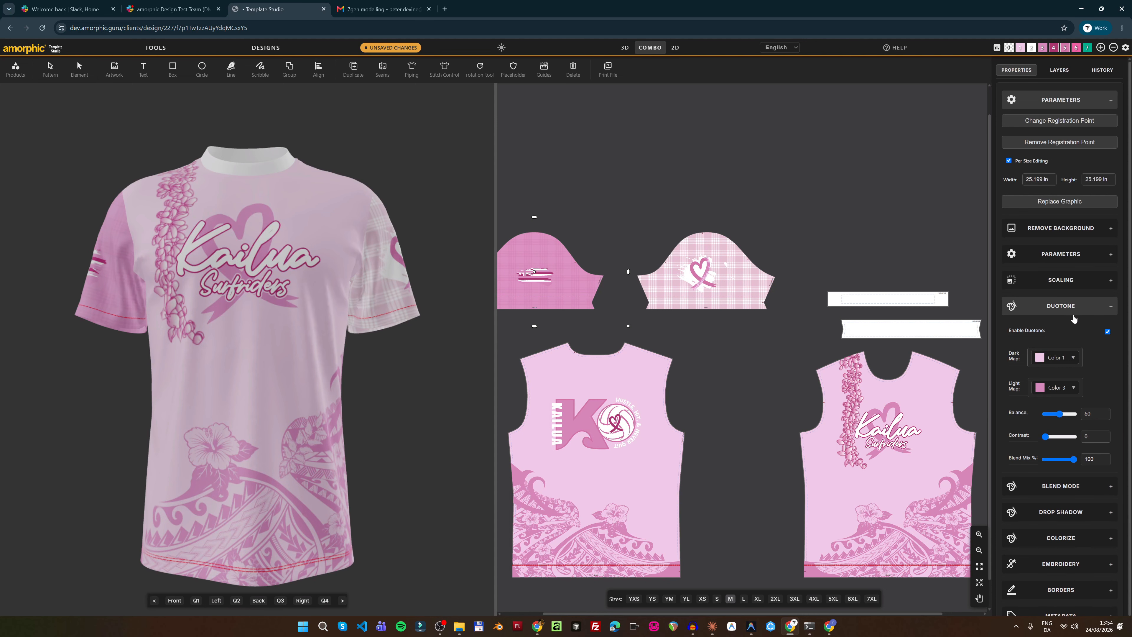
click(1064, 355)
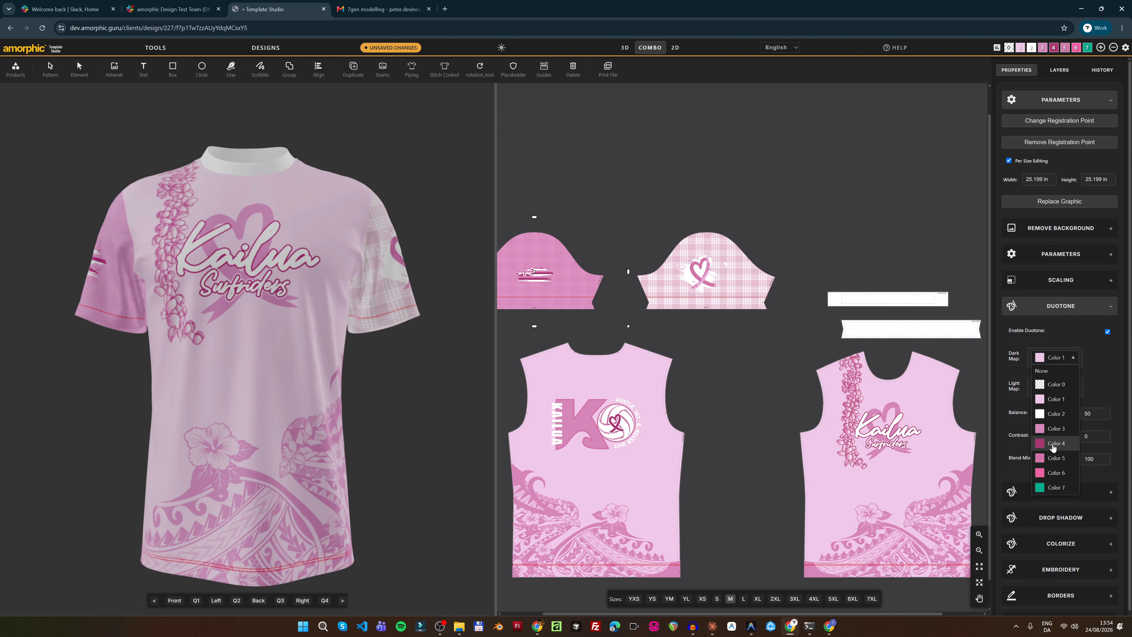
click(1052, 445)
click(1060, 396)
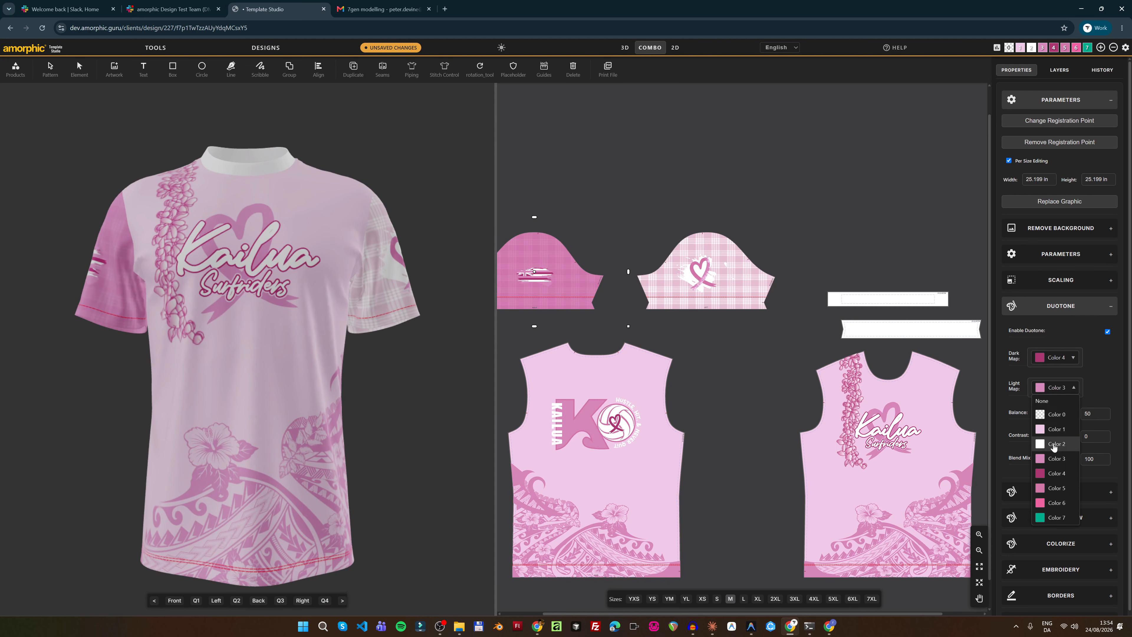
click(1061, 424)
click(1062, 415)
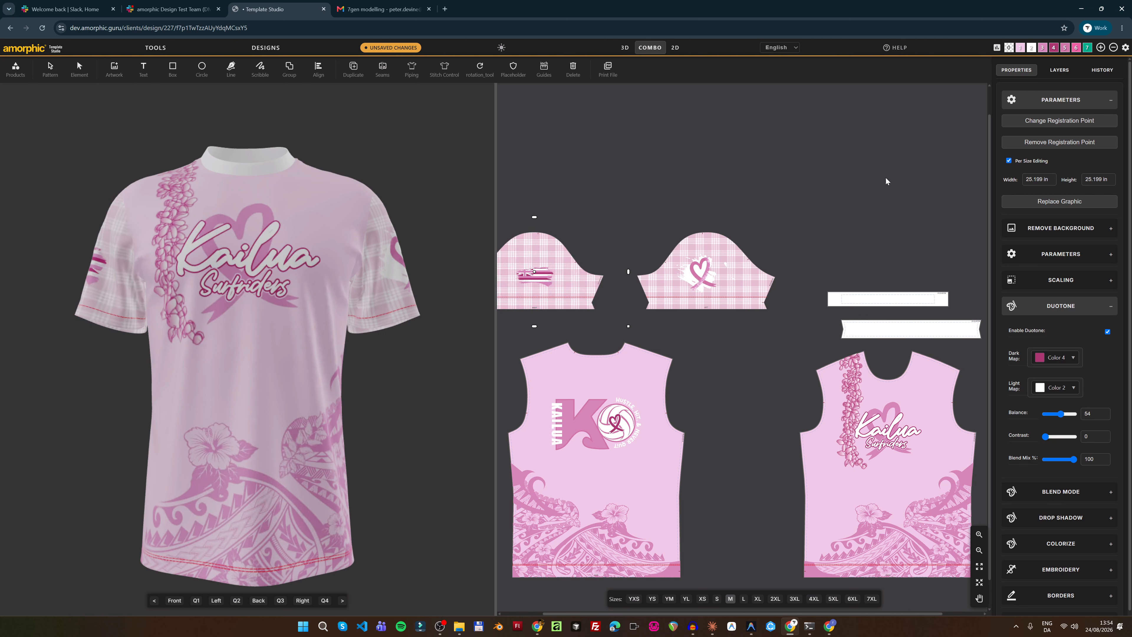
scroll(711, 393, down, 4)
drag(242, 115, 372, 143)
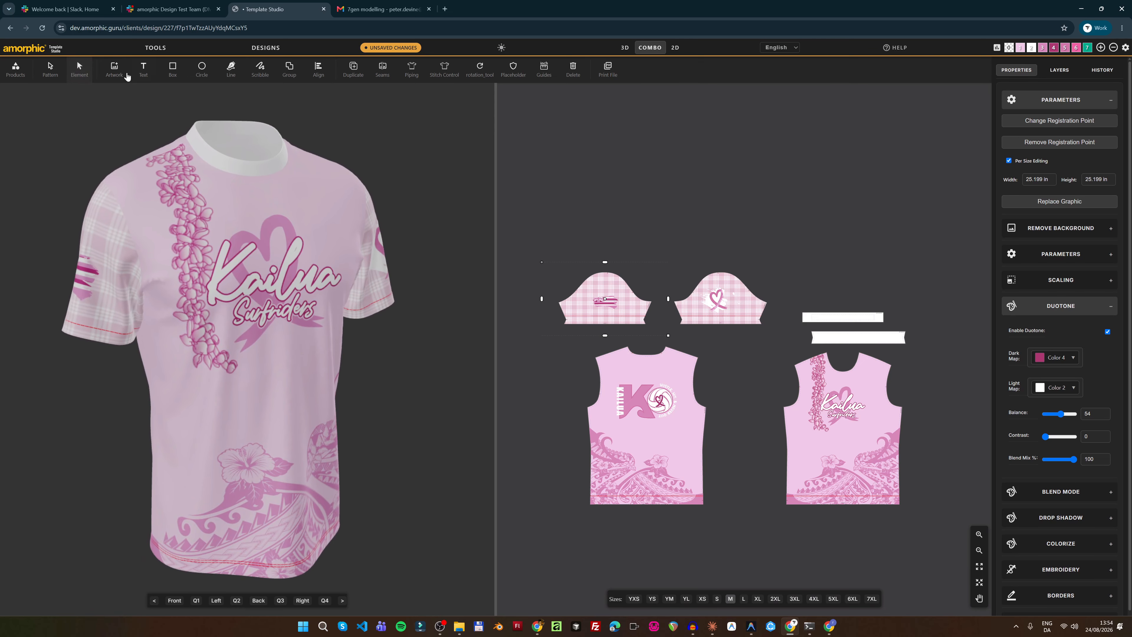
Test Harmony 1, switch back to the Pinks palette, and select the floral lei artwork
click(996, 48)
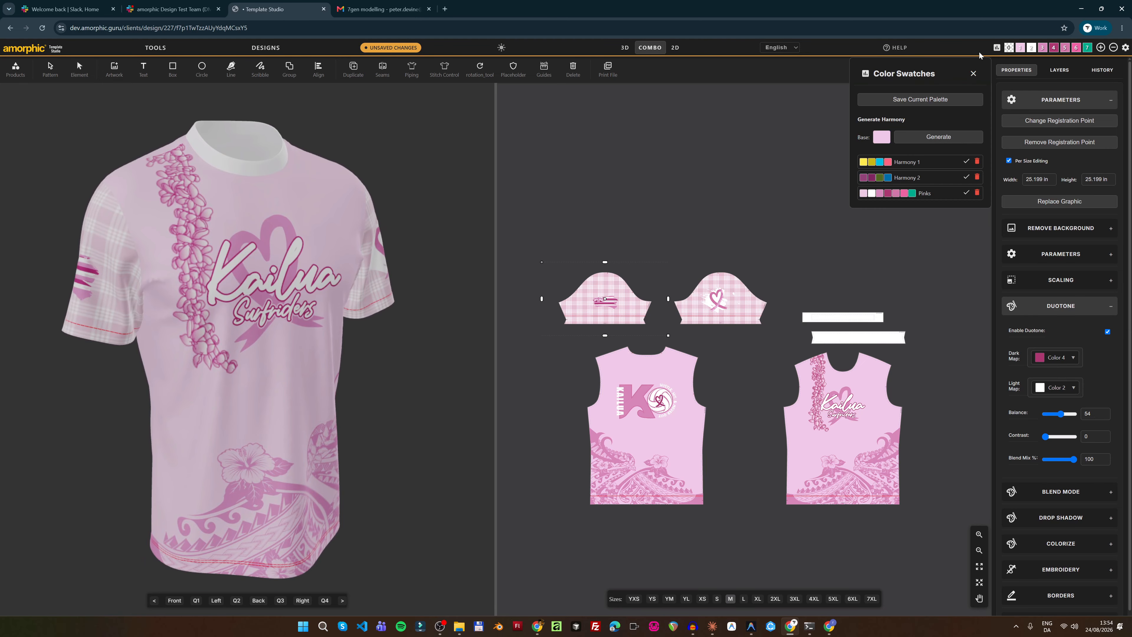
click(965, 162)
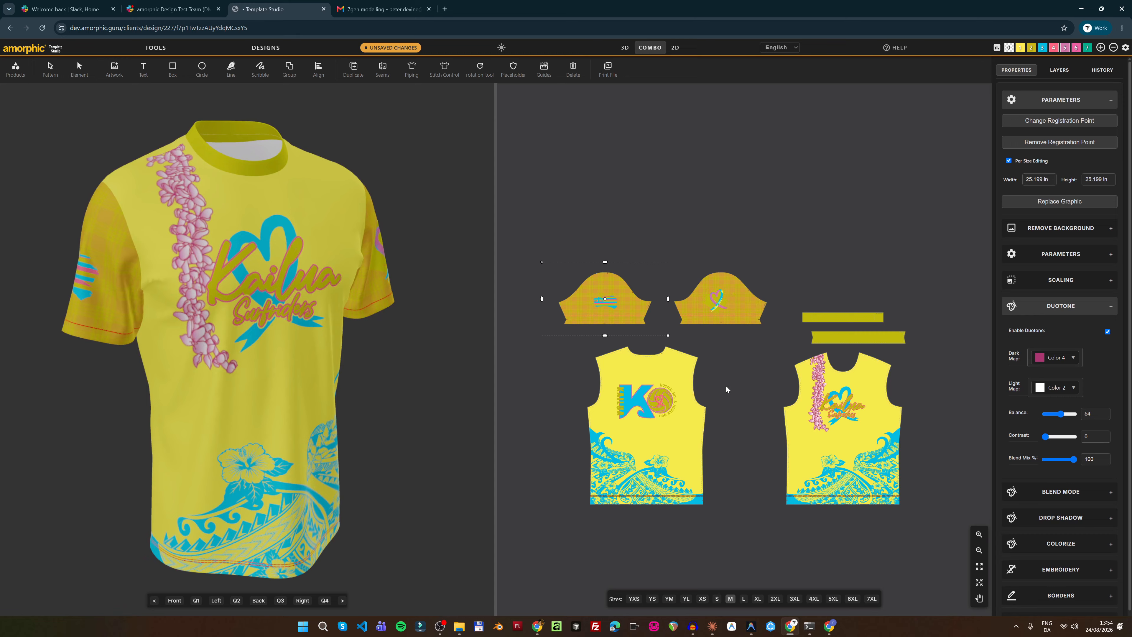
click(997, 48)
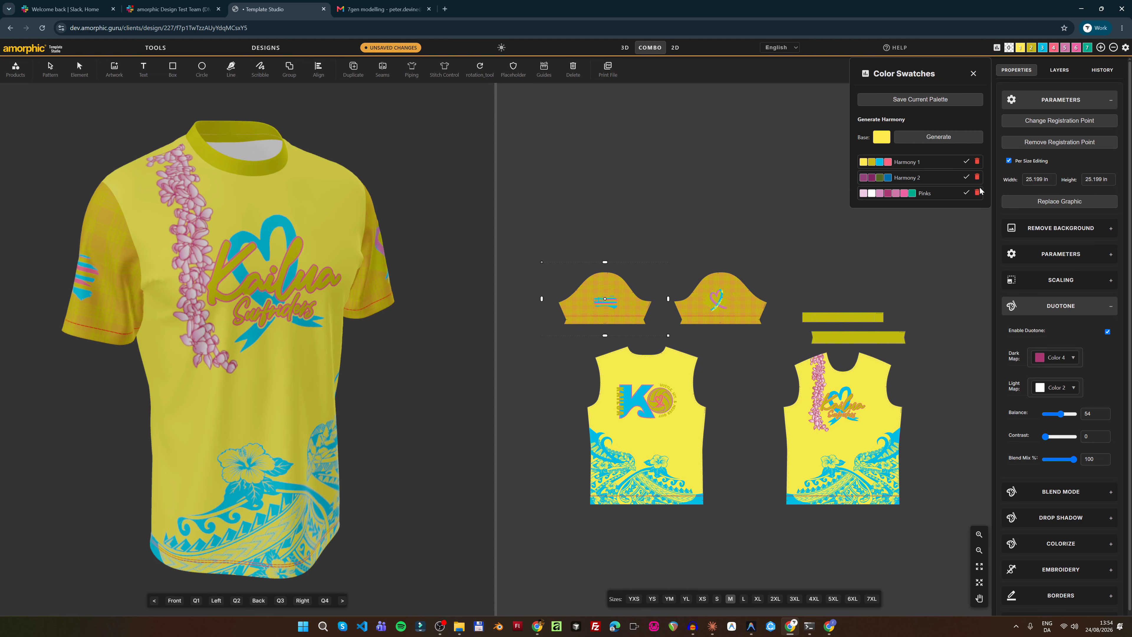
click(966, 192)
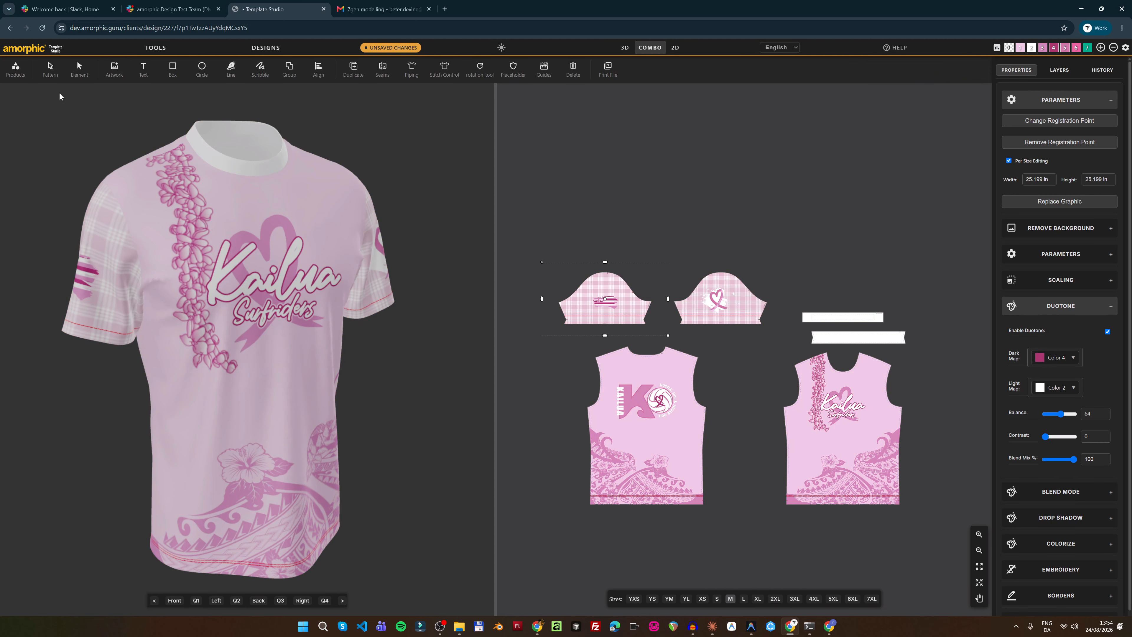
click(79, 68)
click(819, 381)
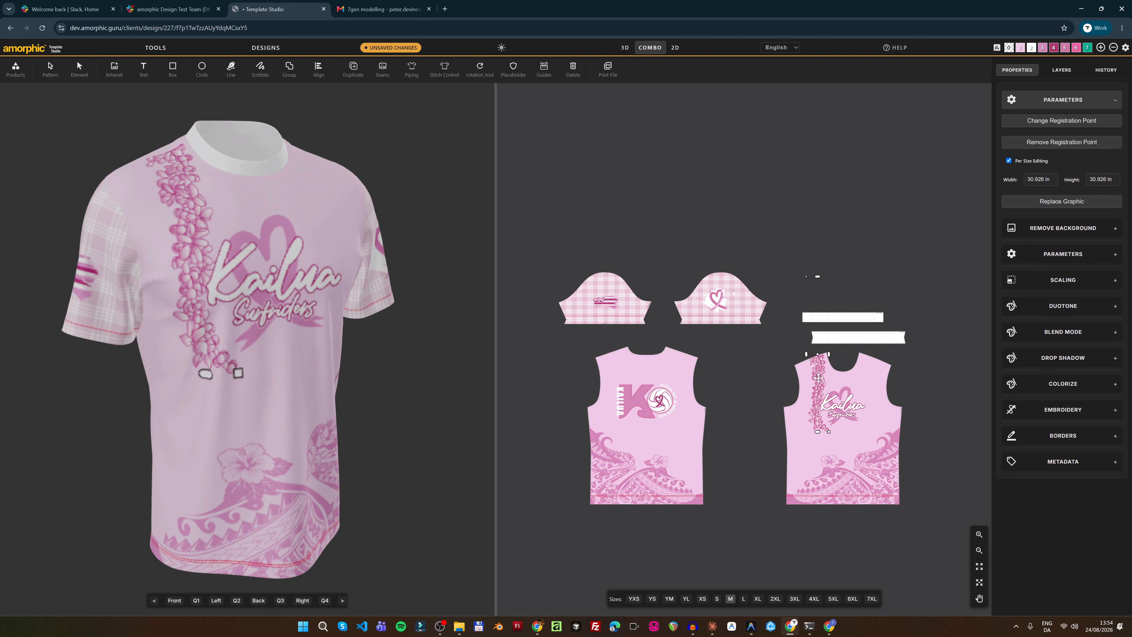
Enable duotone on the floral artwork, trying Color 4 as light map with a higher balance
click(1068, 307)
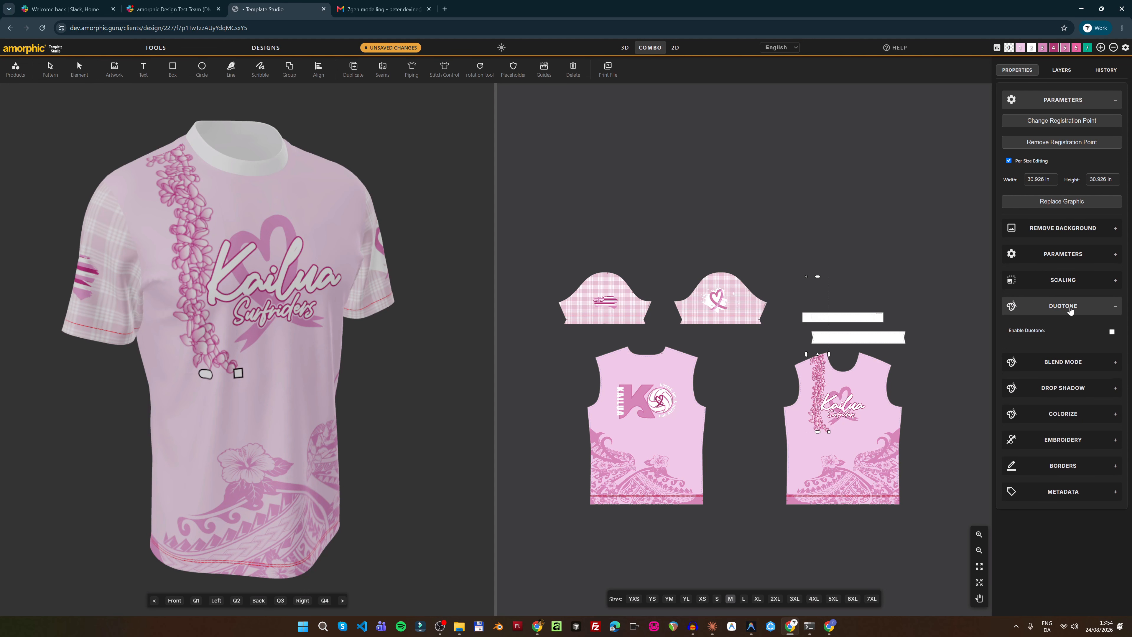
click(1108, 331)
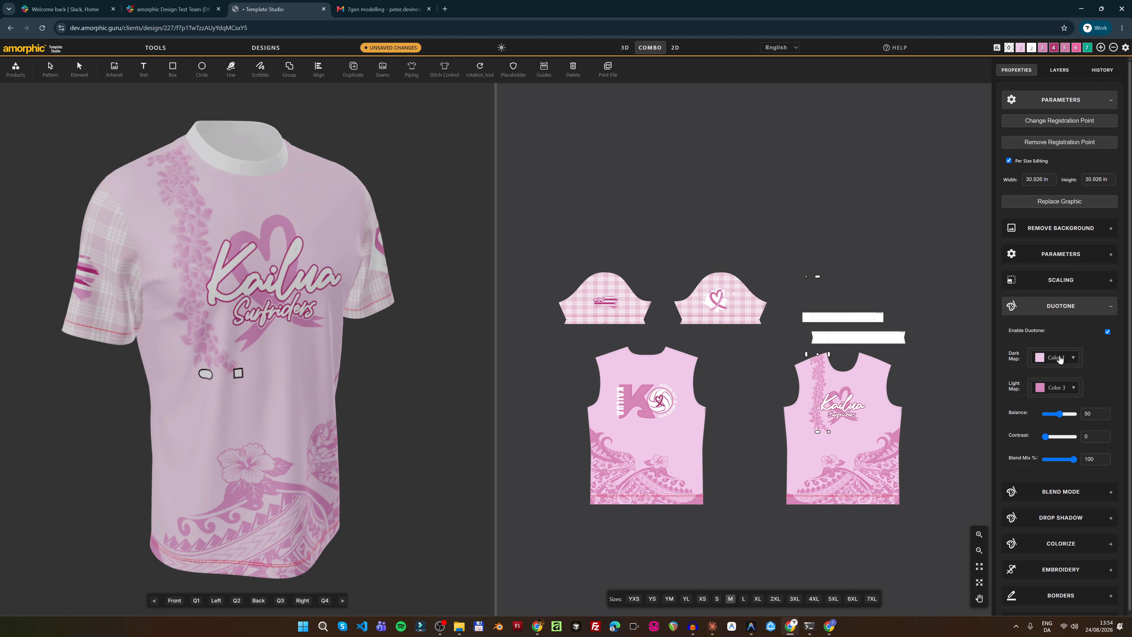
click(1058, 388)
click(1042, 473)
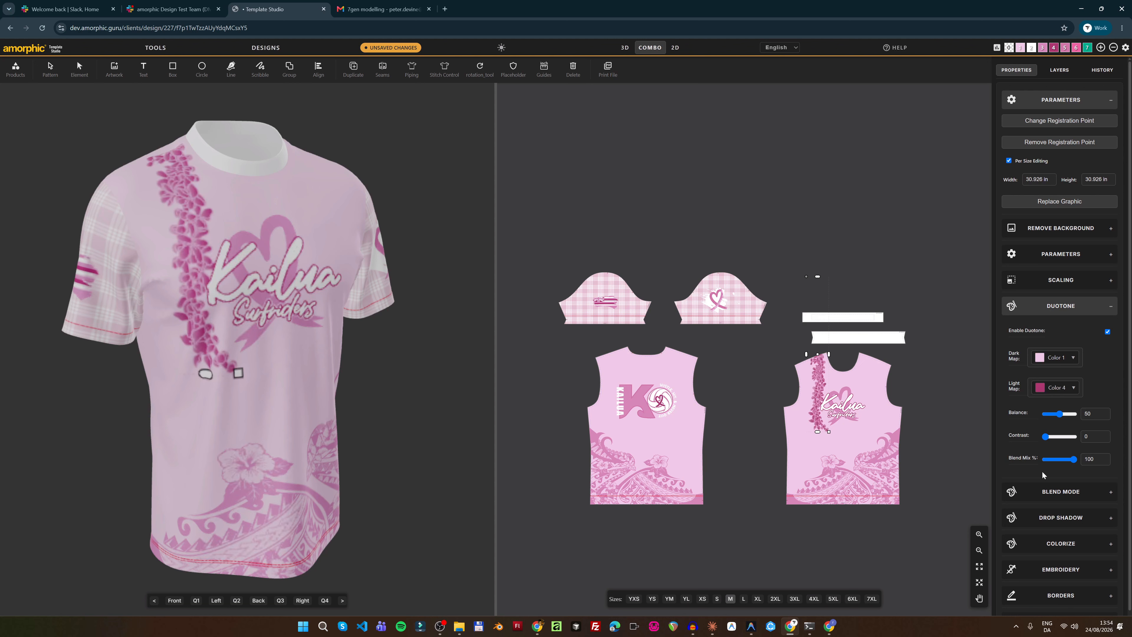
click(1055, 359)
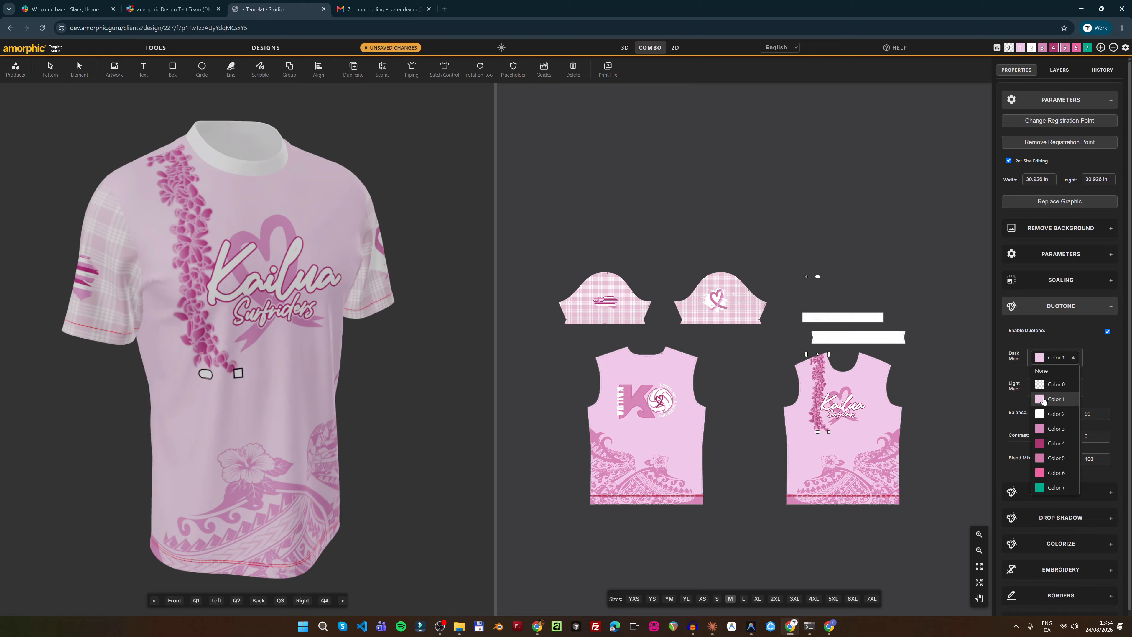
click(1056, 399)
drag(1061, 417, 1063, 417)
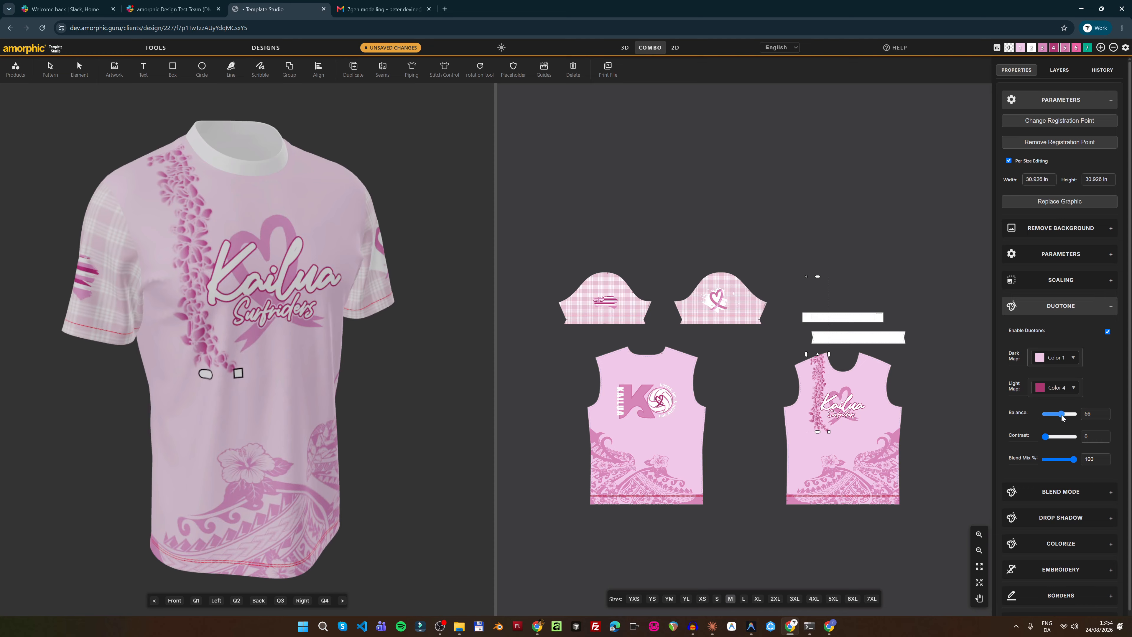
Set the floral duotone to dark map Color 4, light map Color 1, balance 50
click(1061, 359)
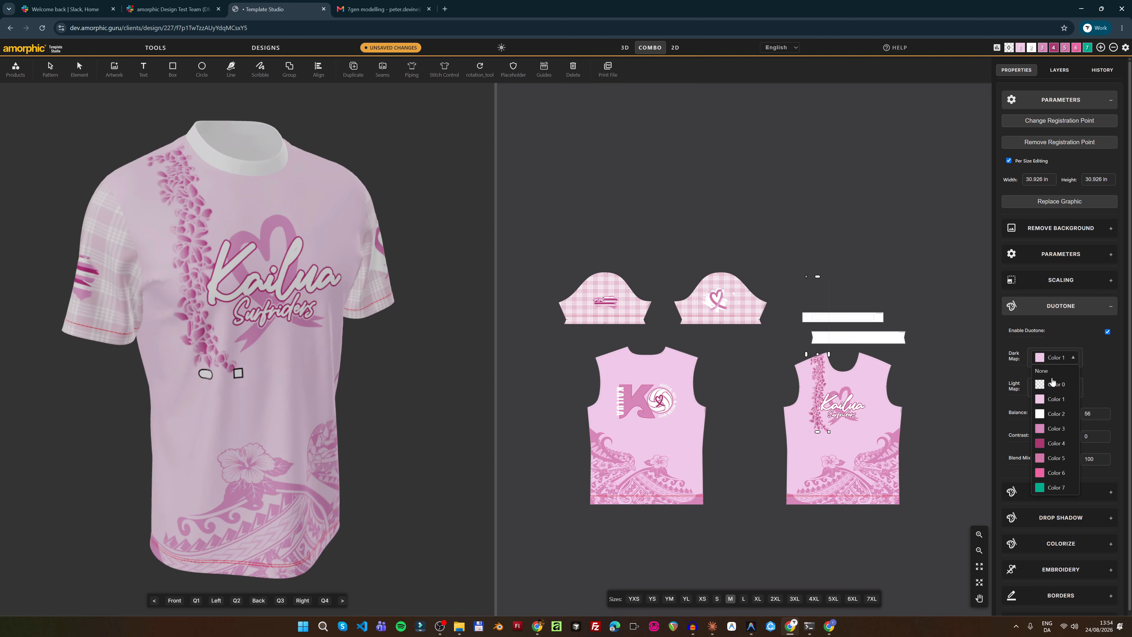
click(1056, 443)
click(1050, 388)
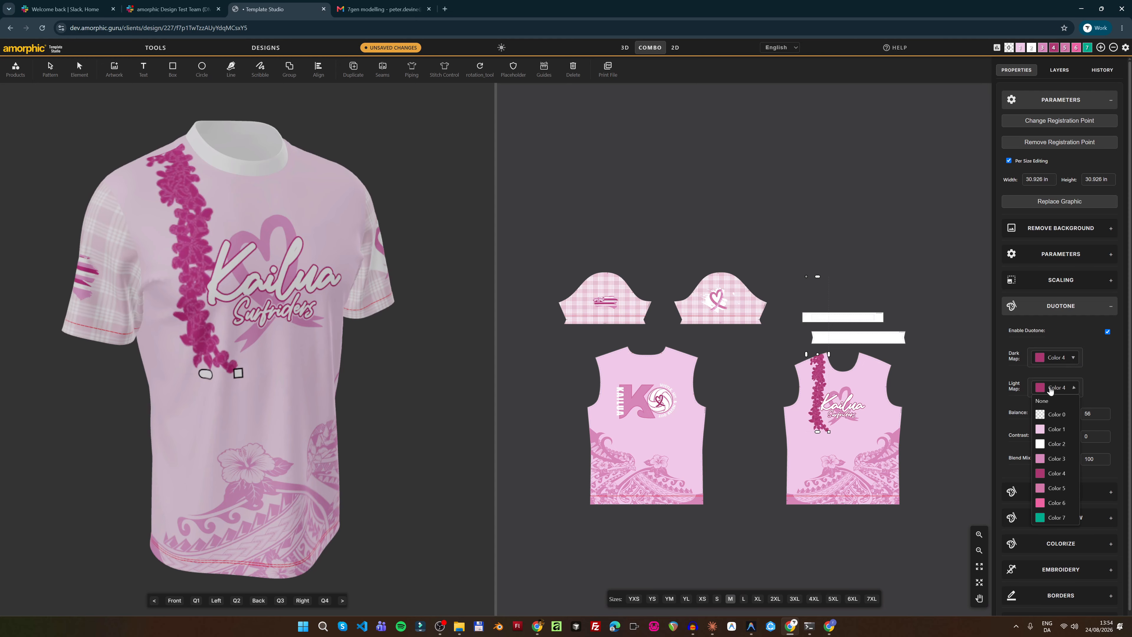
click(1043, 460)
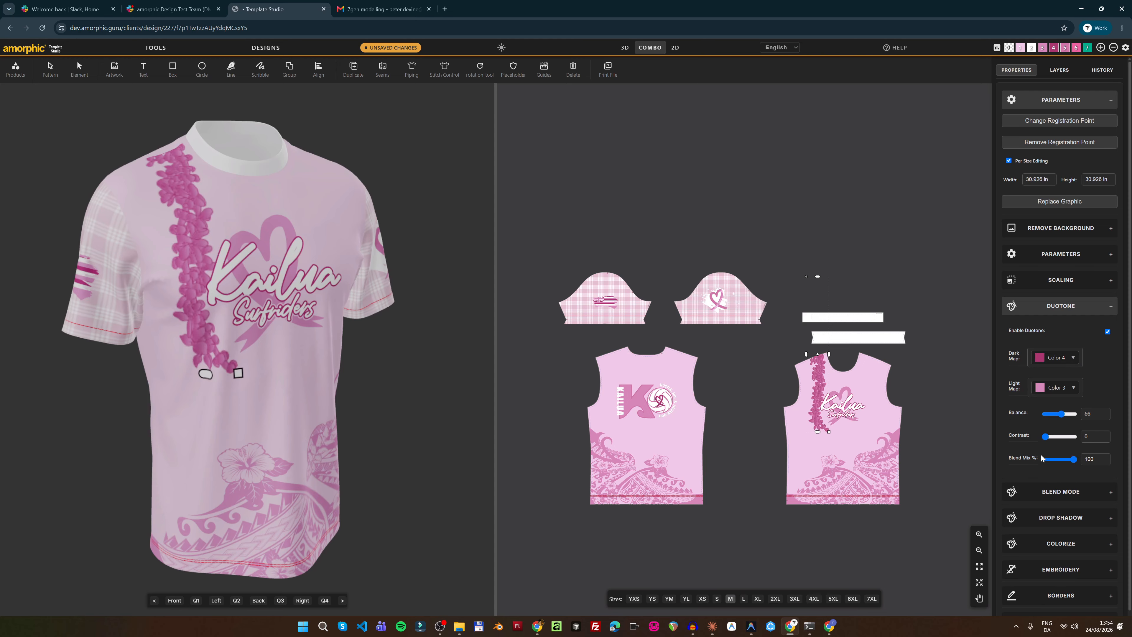
click(1040, 393)
click(1041, 432)
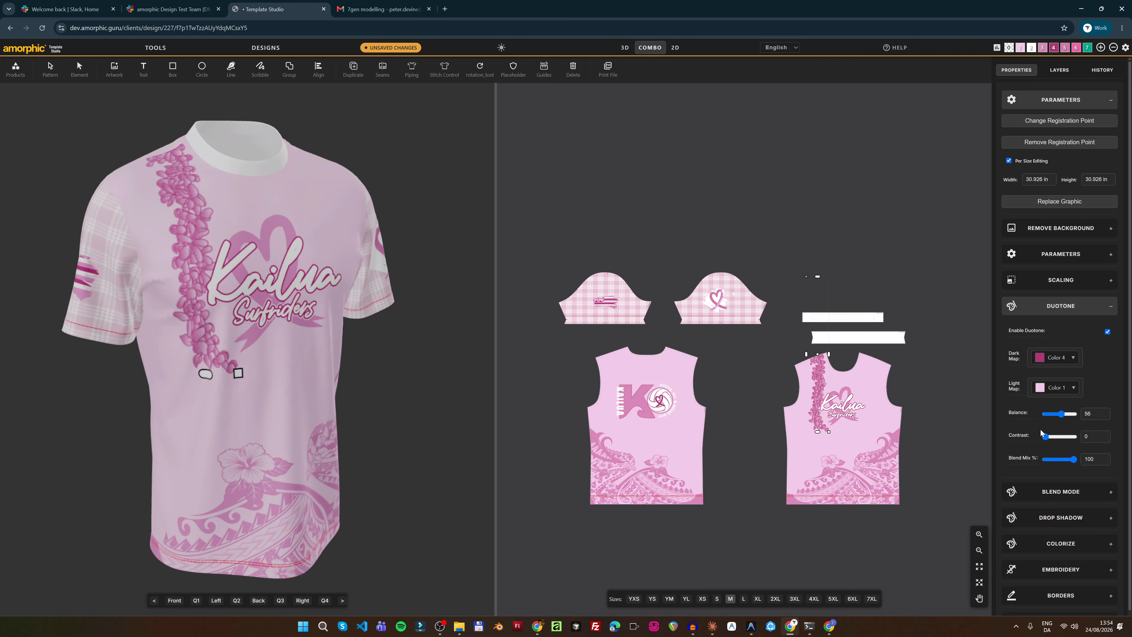
click(1056, 414)
drag(1060, 416, 1062, 416)
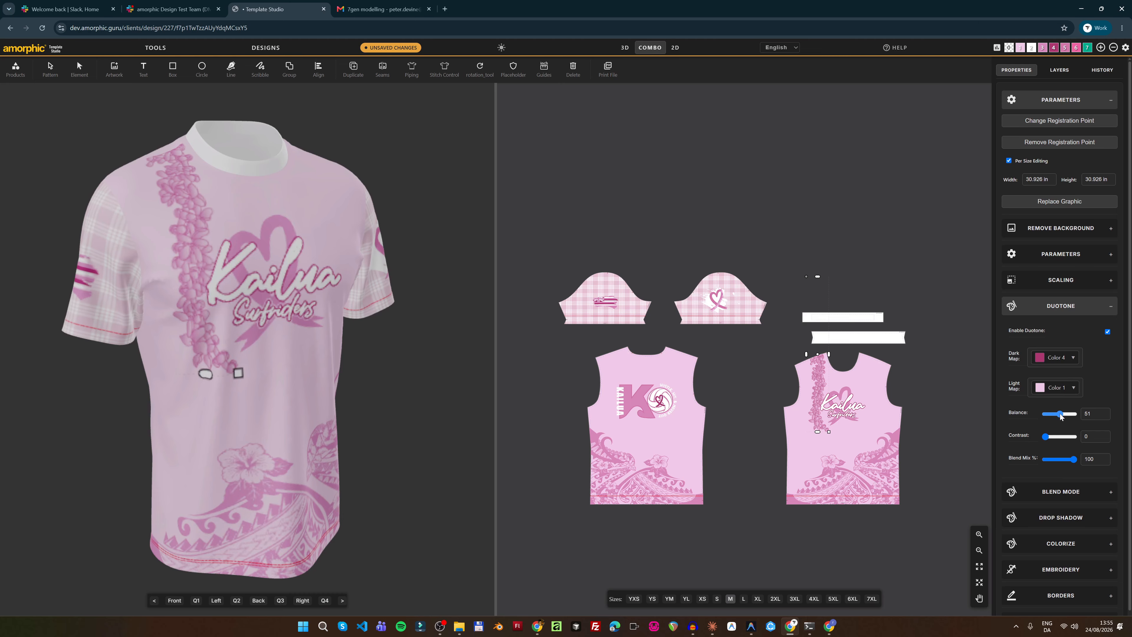
click(1061, 416)
click(997, 47)
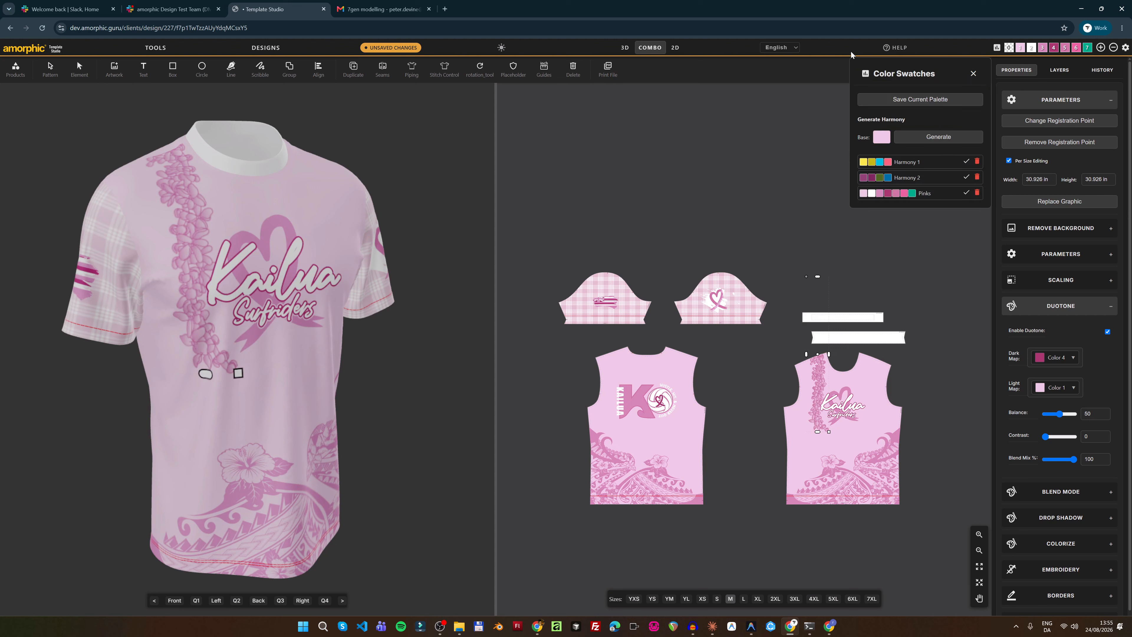
Set the palette's base colour to a light blue-grey
click(973, 73)
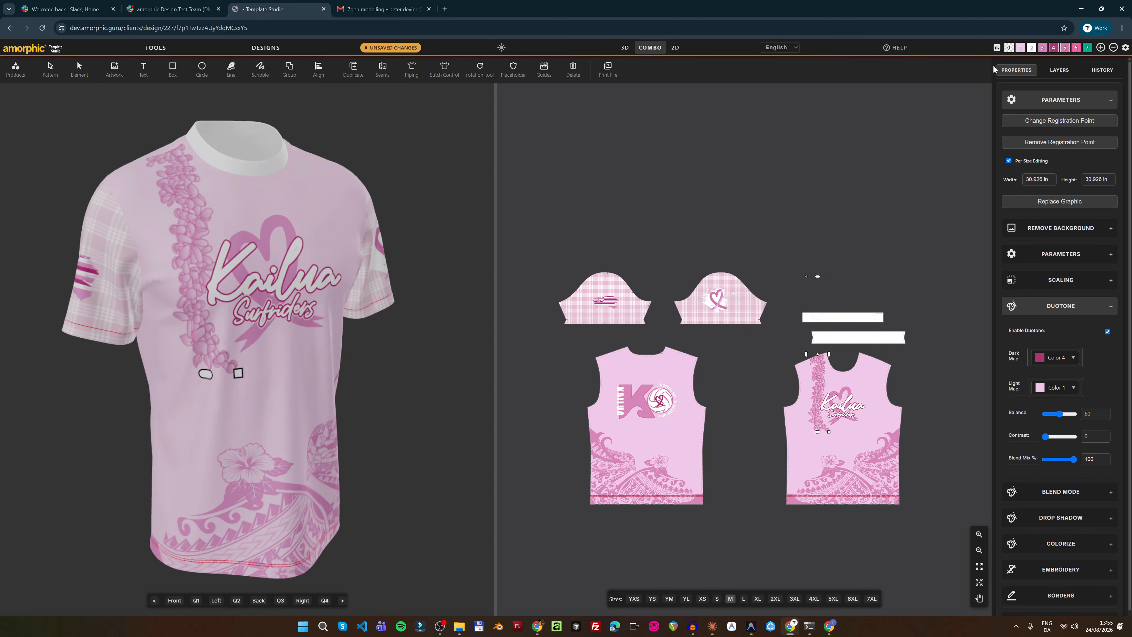
click(1021, 47)
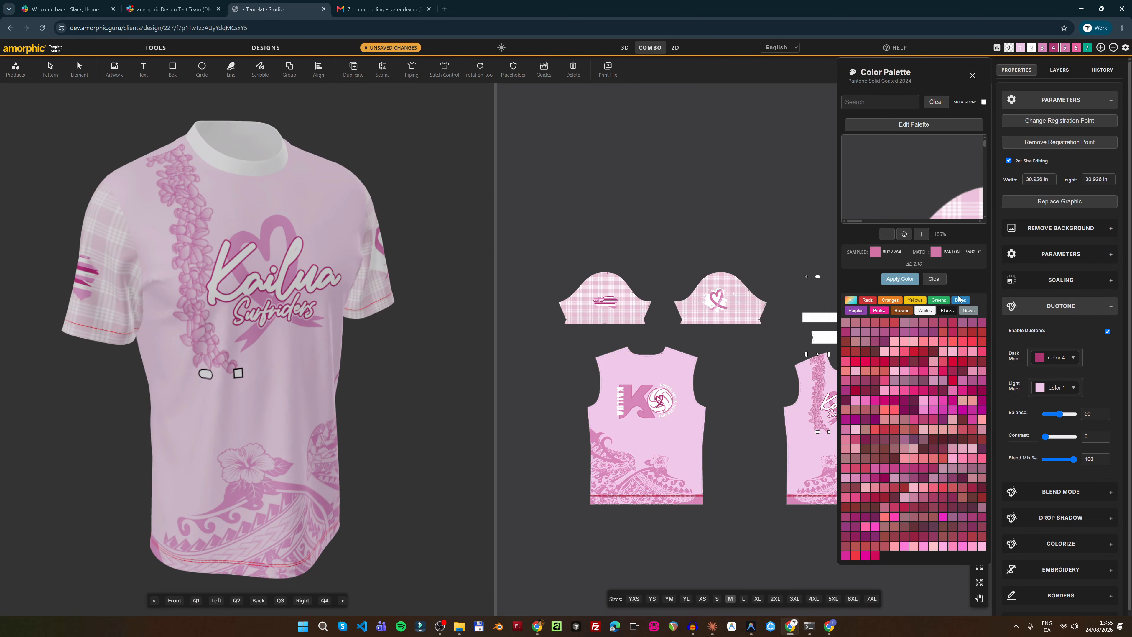
click(960, 299)
click(905, 362)
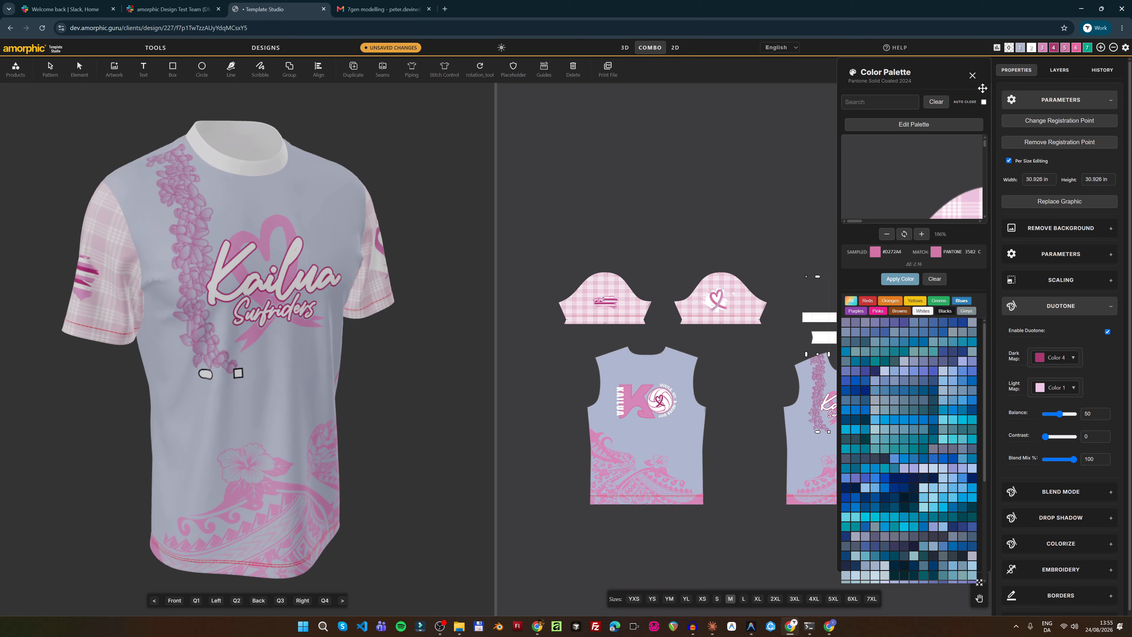
click(973, 75)
Generate a harmony palette from the blue-grey base and apply Harmony 4
click(996, 48)
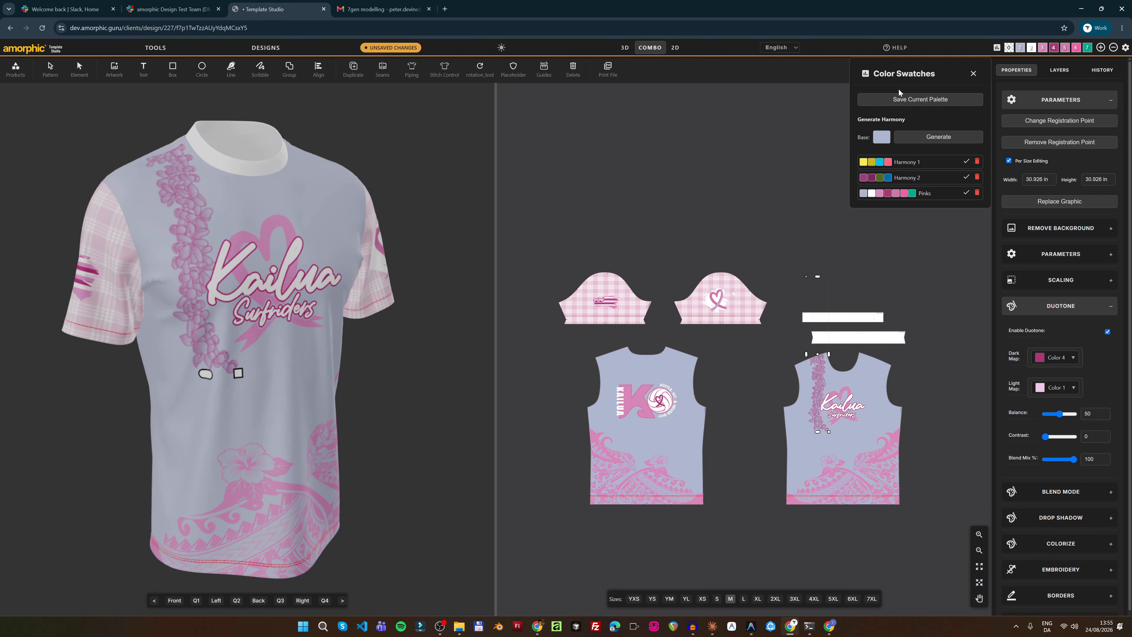
click(930, 139)
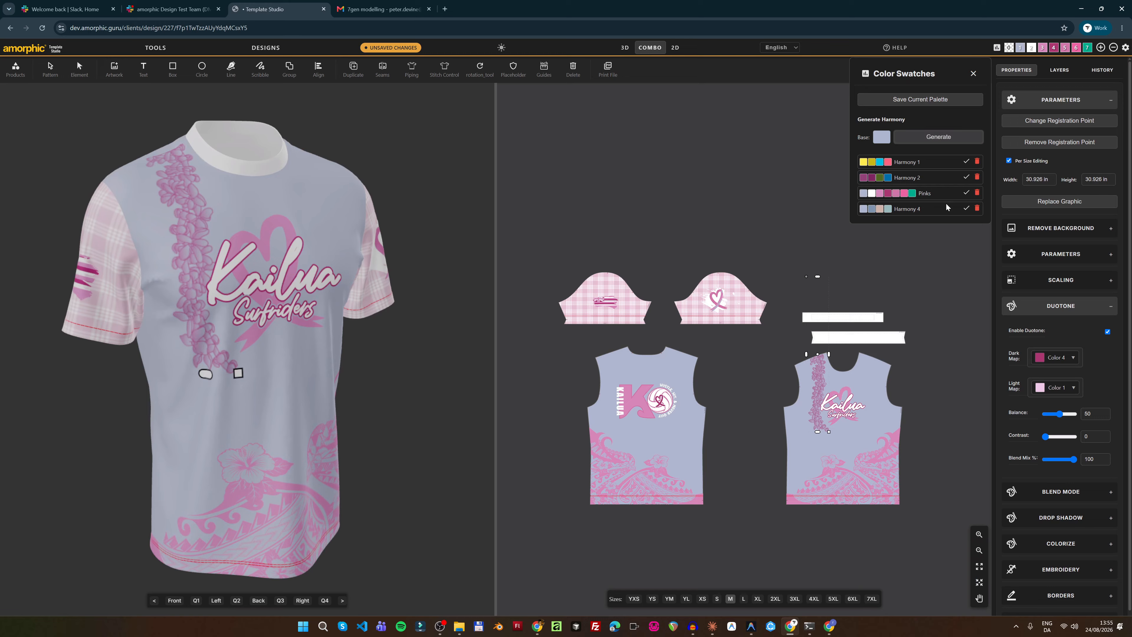
click(967, 208)
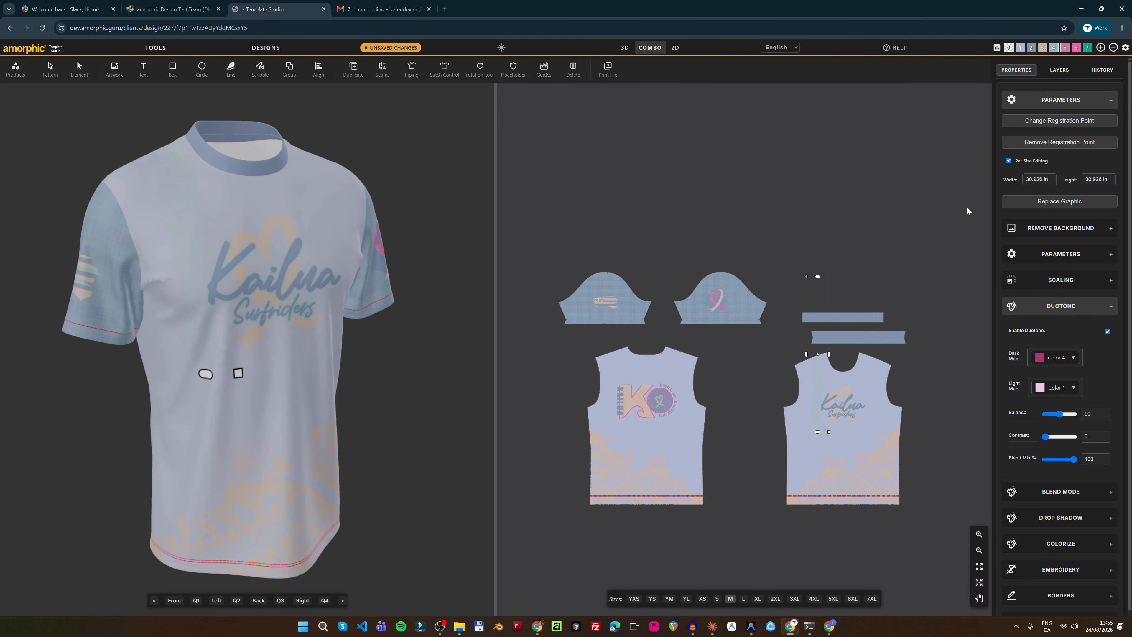
Make palette colour 3 yellow, colour 5 gold yellow and colour 6 yellow
click(1042, 48)
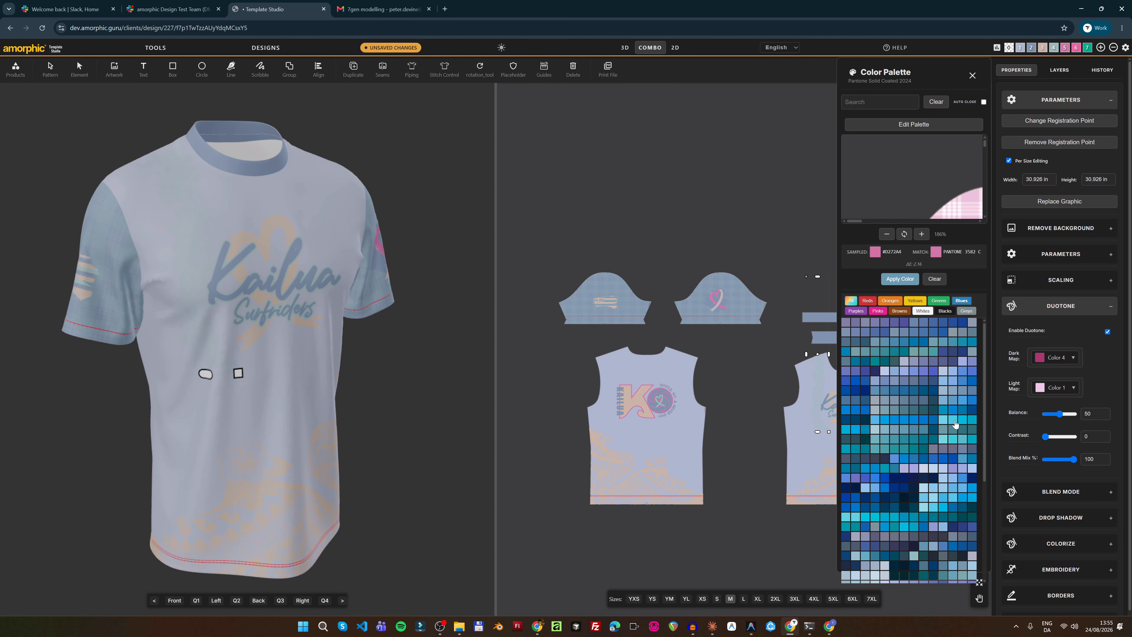
click(955, 421)
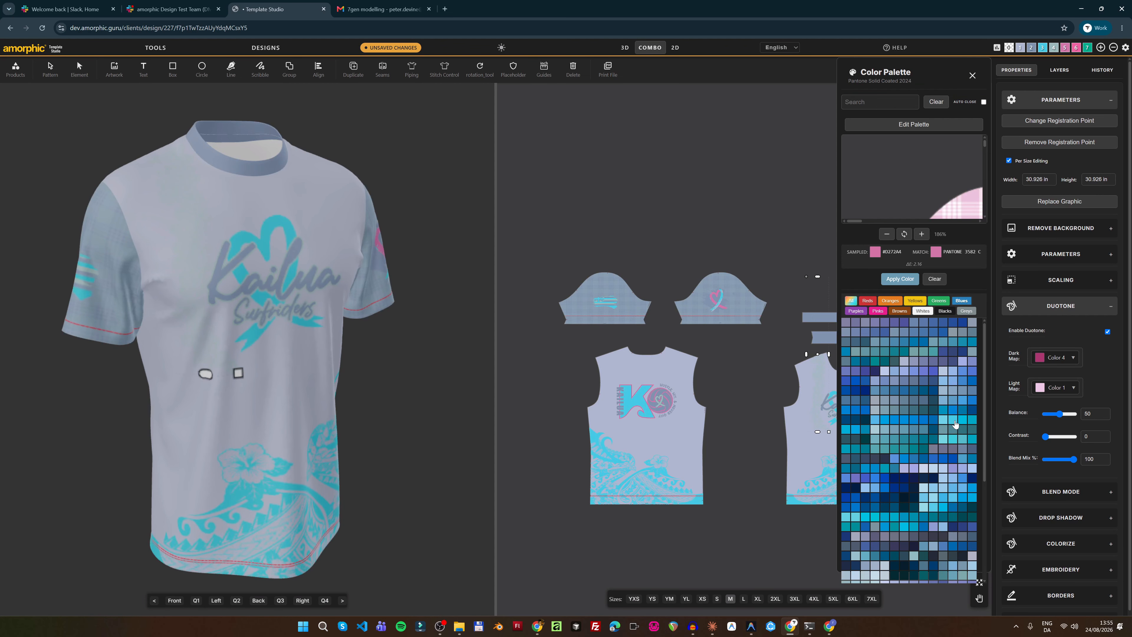
click(913, 302)
click(925, 382)
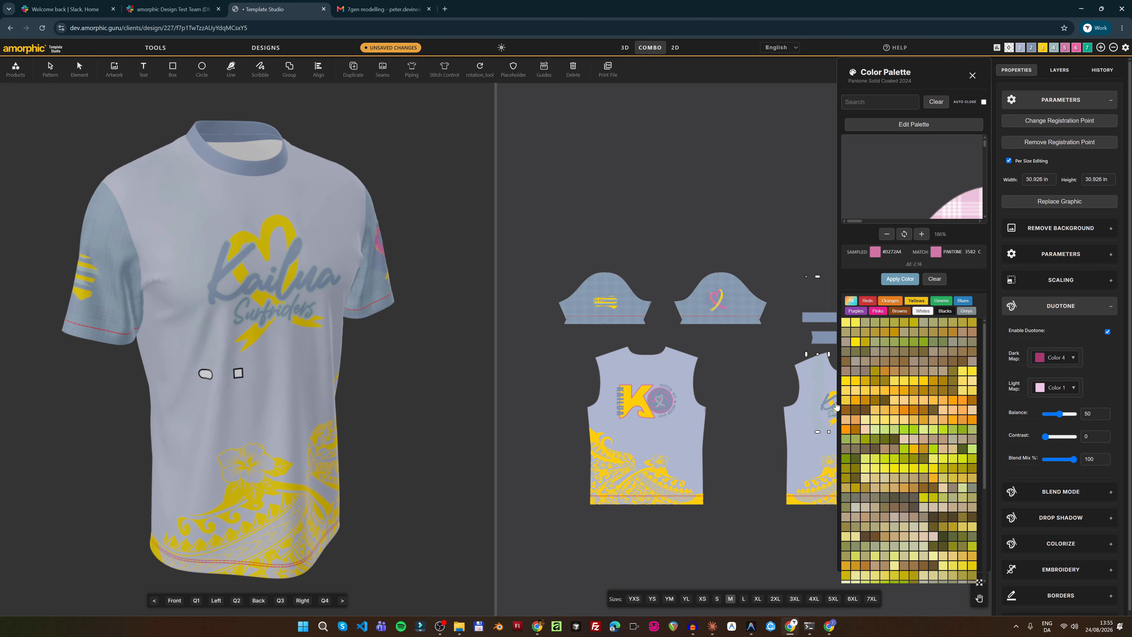
click(972, 75)
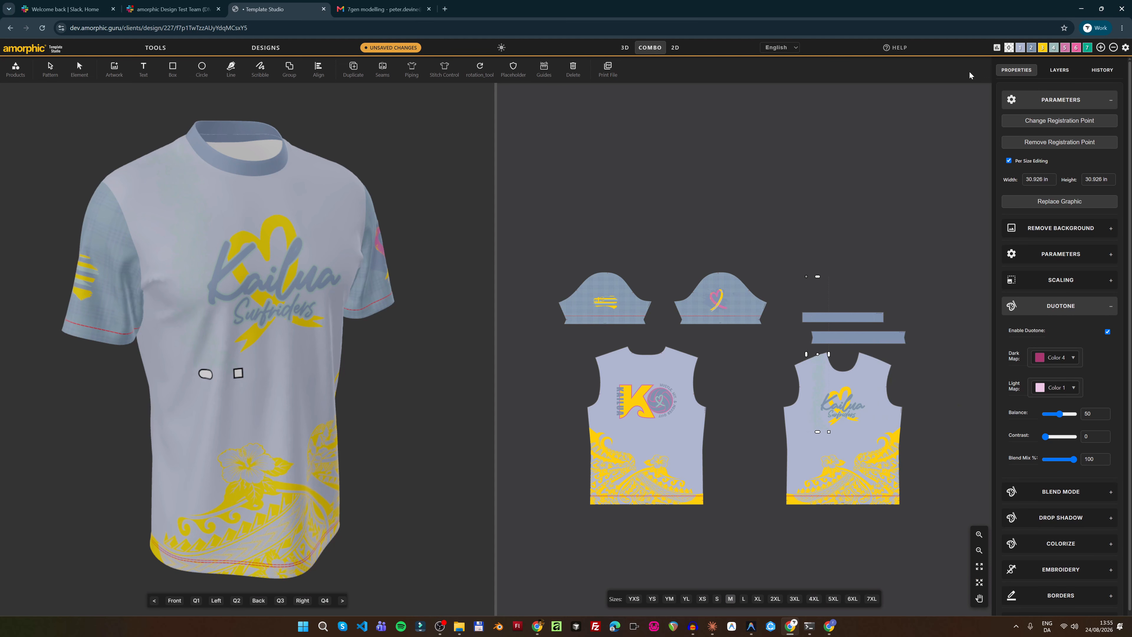
click(1064, 48)
click(896, 364)
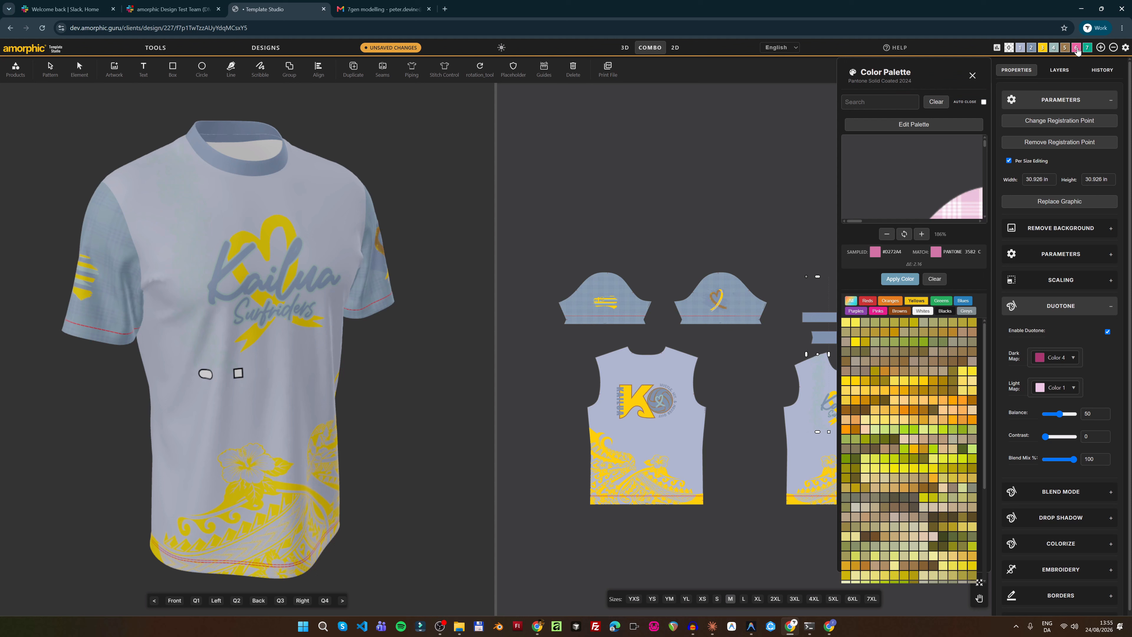
click(962, 375)
click(973, 75)
scroll(726, 174, up, 2)
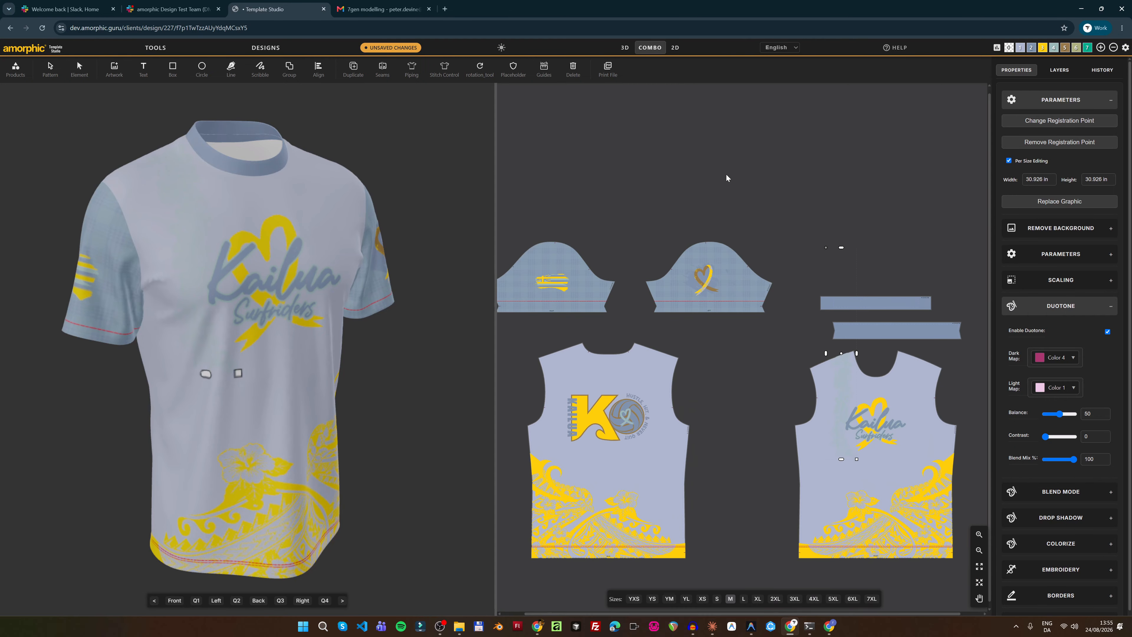
scroll(726, 174, down, 1)
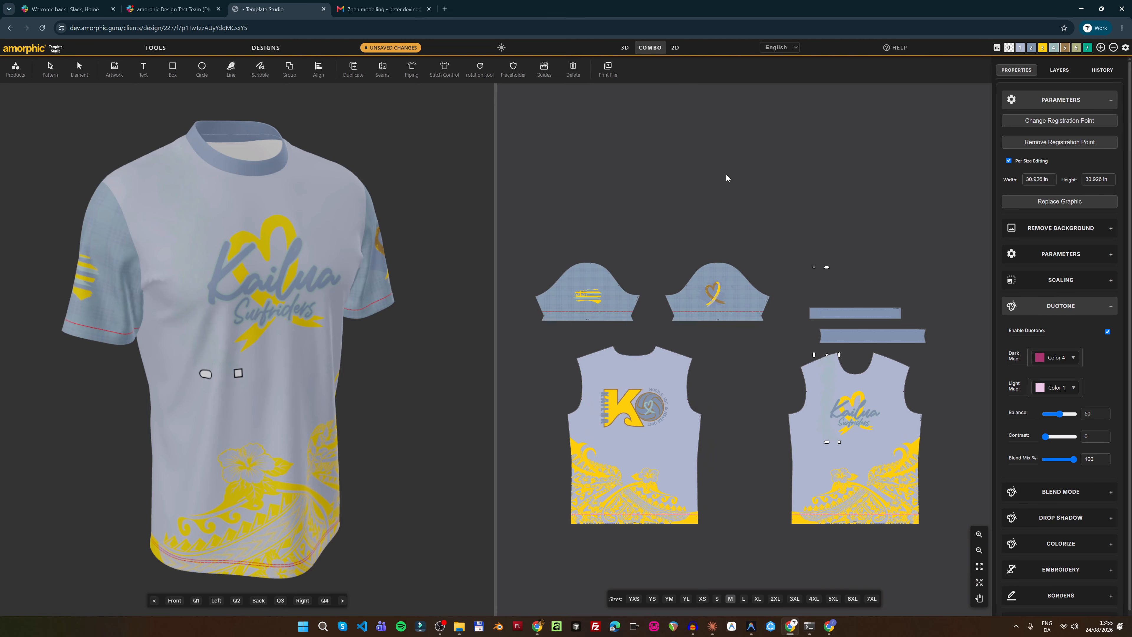